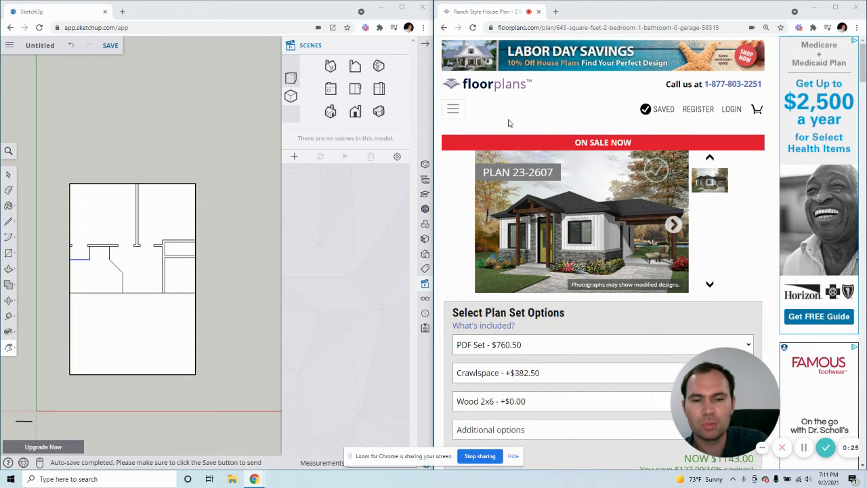
Step: Return to the Tiny & Small House Floor Plans collection and open the page for Plan 23-2607
{"action": "left_click", "coordinate": [443, 28]}
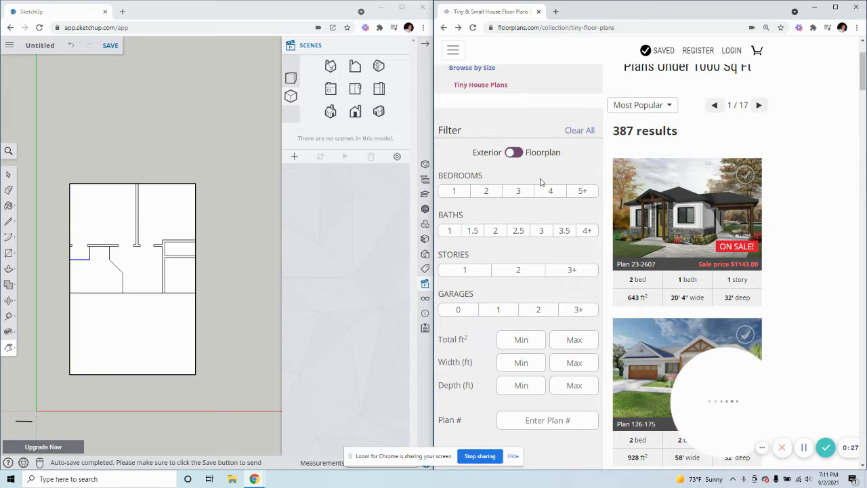
{"action": "scroll", "coordinate": [542, 184], "scroll_direction": "up", "scroll_amount": 2}
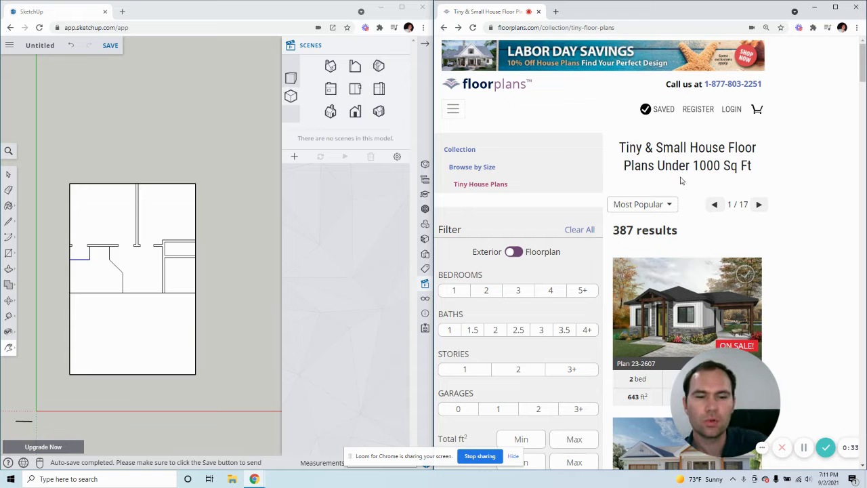
{"action": "scroll", "coordinate": [680, 185], "scroll_direction": "down", "scroll_amount": 1}
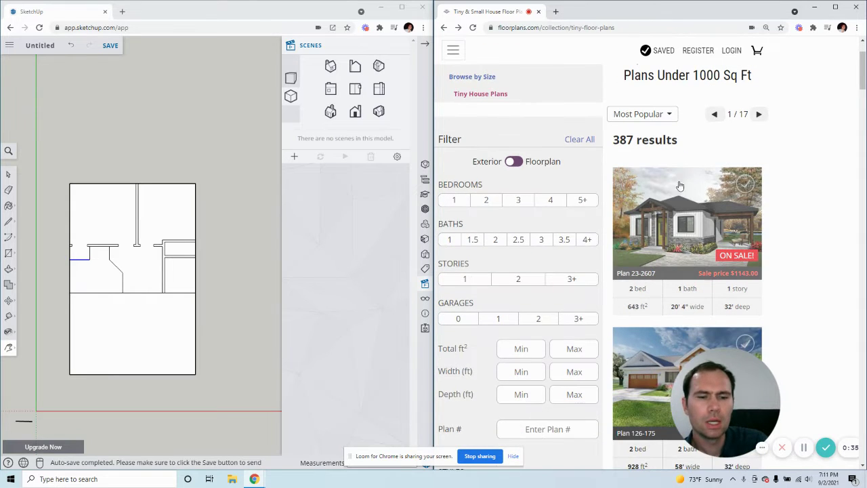
{"action": "left_click", "coordinate": [702, 242]}
Step: Review the available plan set formats for Plan 23-2607, keeping PDF Set selected
{"action": "scroll", "coordinate": [651, 234], "scroll_direction": "down", "scroll_amount": 3}
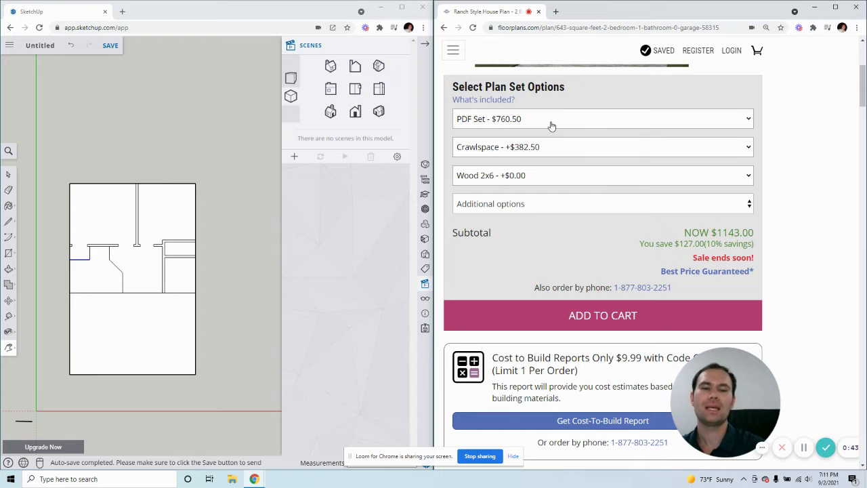
{"action": "left_click", "coordinate": [552, 122]}
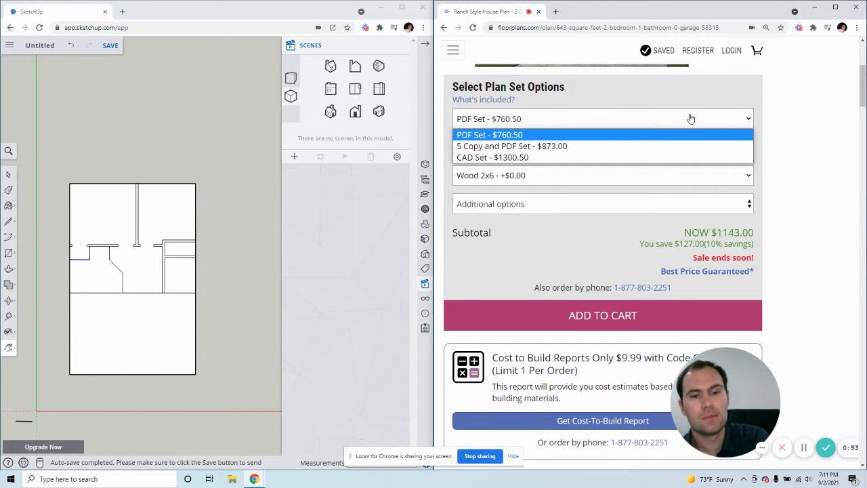
{"action": "left_click", "coordinate": [749, 121]}
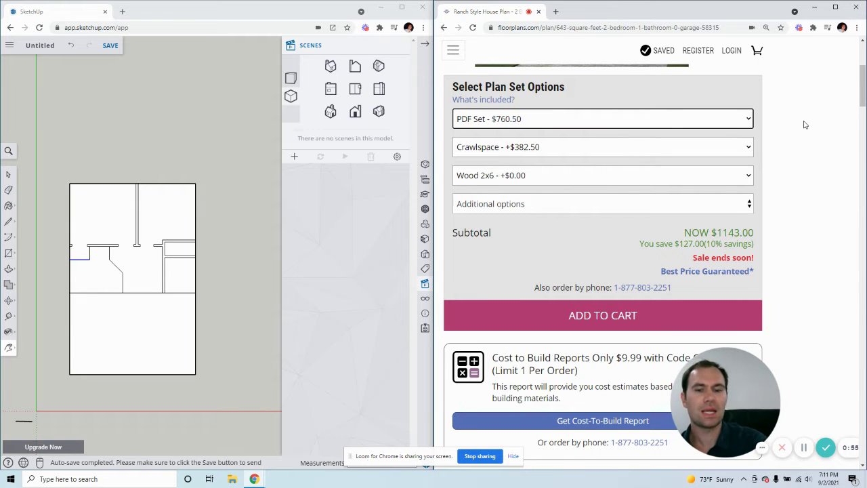
Step: Find the complete main floor plan drawing with its room dimensions on the plan's page
{"action": "scroll", "coordinate": [793, 196], "scroll_direction": "down", "scroll_amount": 8}
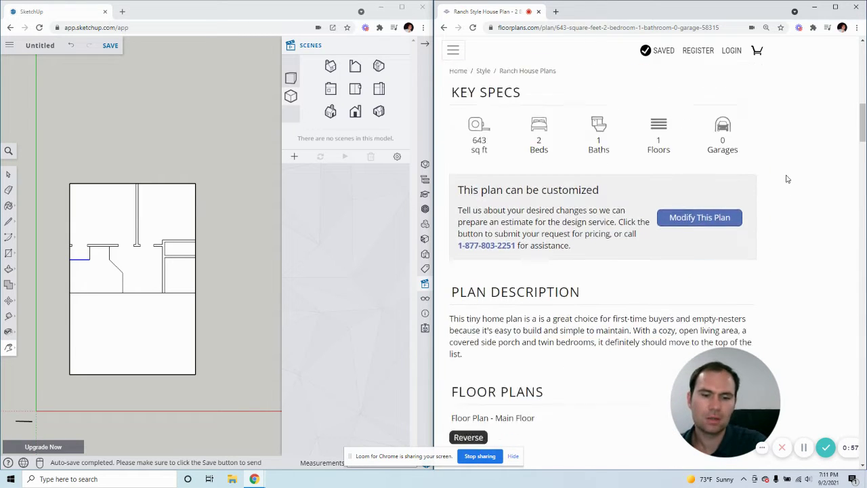
{"action": "scroll", "coordinate": [788, 179], "scroll_direction": "down", "scroll_amount": 3}
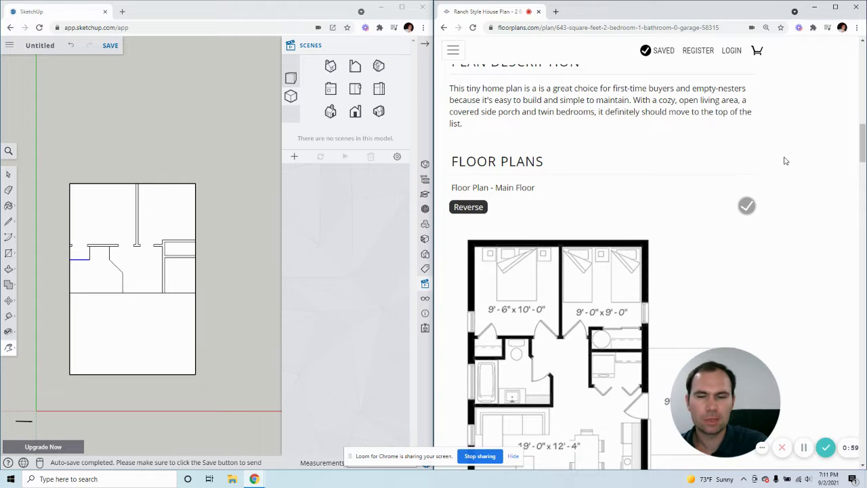
{"action": "scroll", "coordinate": [787, 161], "scroll_direction": "down", "scroll_amount": 3}
{"action": "scroll", "coordinate": [757, 172], "scroll_direction": "up", "scroll_amount": 1}
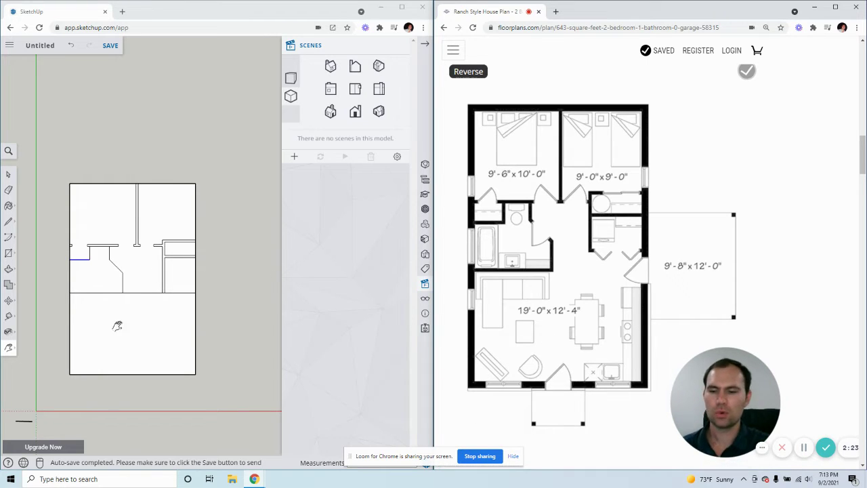
Step: Switch to SketchUp, make free space visible beside the existing house outline and activate the Line tool
{"action": "scroll", "coordinate": [136, 244], "scroll_direction": "down", "scroll_amount": 3}
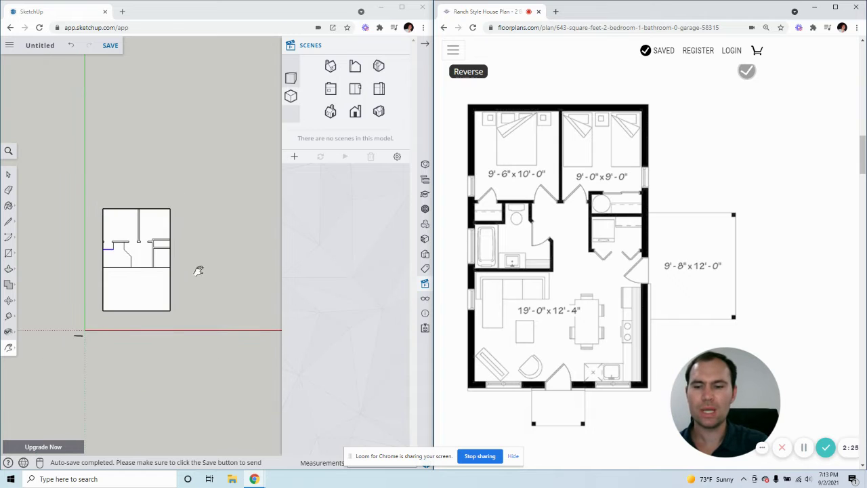
{"action": "scroll", "coordinate": [263, 256], "scroll_direction": "up", "scroll_amount": 3}
{"action": "left_click", "coordinate": [10, 223]}
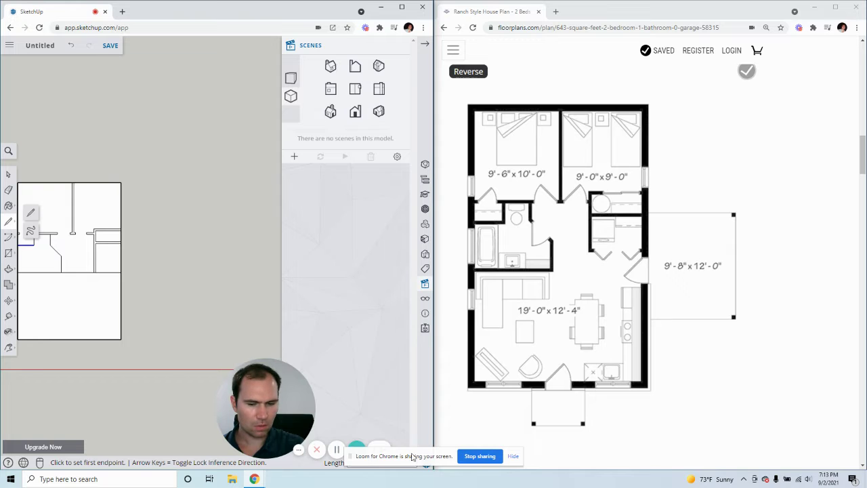
{"action": "left_click", "coordinate": [513, 457]}
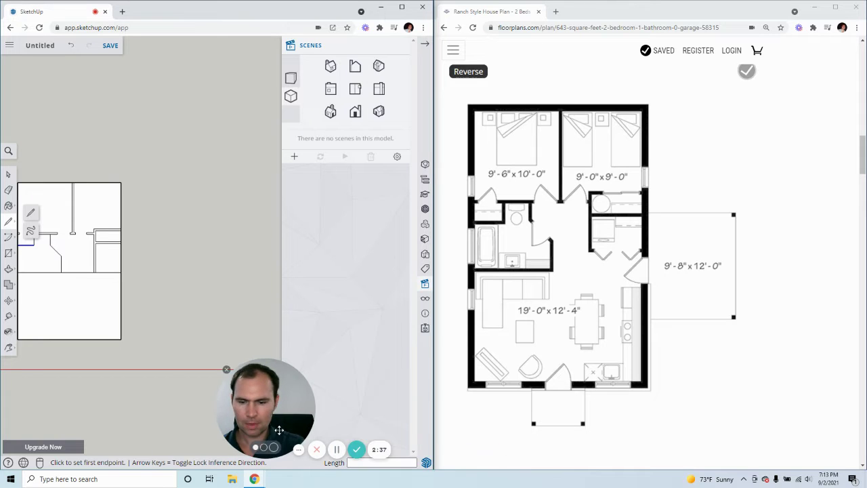
{"action": "mouse_move", "coordinate": [275, 418]}
{"action": "left_mouse_down"}
{"action": "mouse_move", "coordinate": [186, 186]}
{"action": "mouse_move", "coordinate": [59, 102]}
{"action": "mouse_move", "coordinate": [206, 100]}
{"action": "left_mouse_up"}
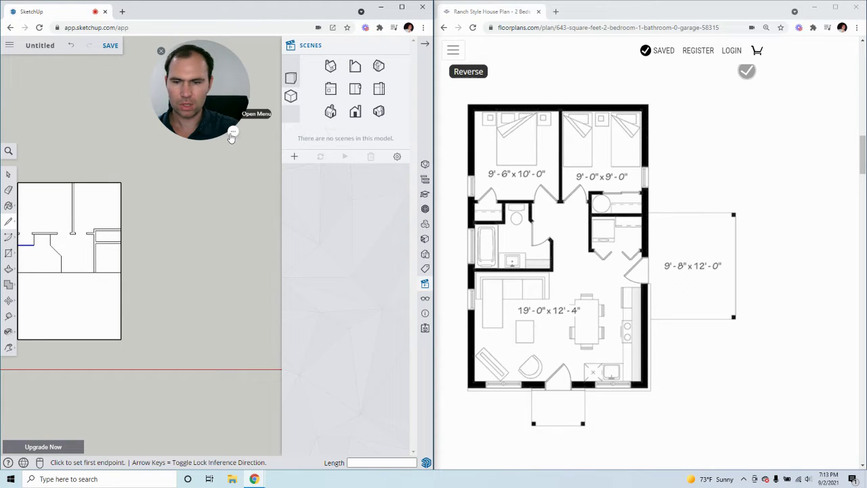
{"action": "mouse_move", "coordinate": [228, 110]}
{"action": "left_mouse_down"}
{"action": "mouse_move", "coordinate": [337, 348]}
{"action": "mouse_move", "coordinate": [730, 402]}
{"action": "mouse_move", "coordinate": [362, 320]}
{"action": "mouse_move", "coordinate": [358, 404]}
{"action": "mouse_move", "coordinate": [362, 385]}
{"action": "left_mouse_up"}
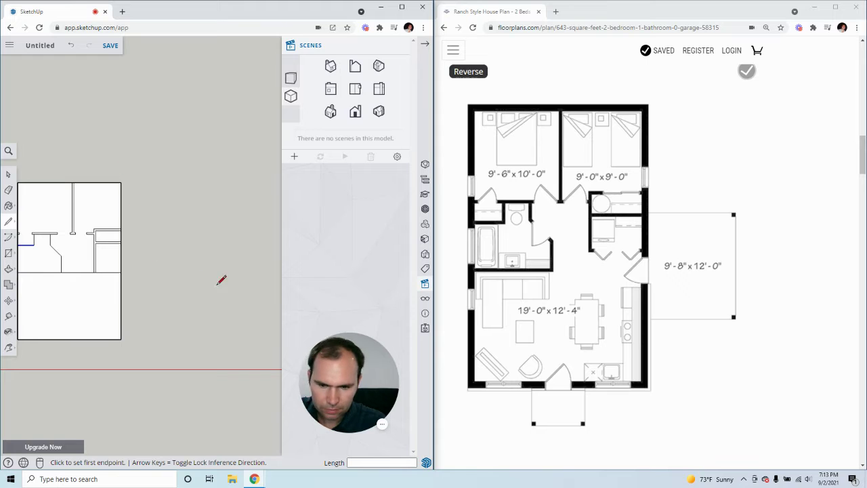
Step: Draw a closed rectangle for the 19'-0" x 12'-4" living area beside the existing house outline, along the red and green axes
{"action": "left_click", "coordinate": [150, 333]}
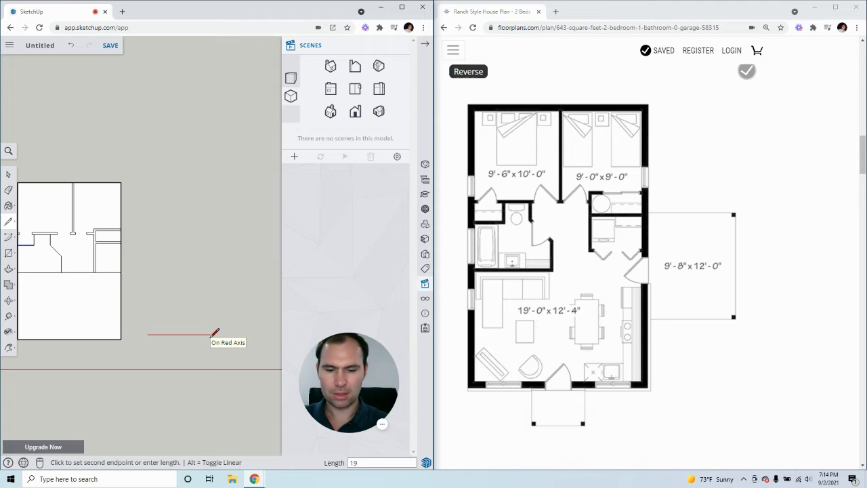
{"action": "key", "text": "Return"}
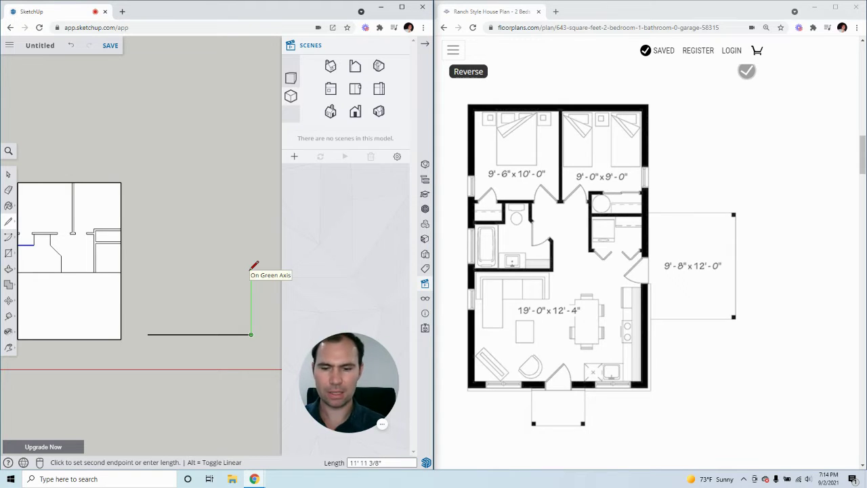
{"action": "key", "text": "Return"}
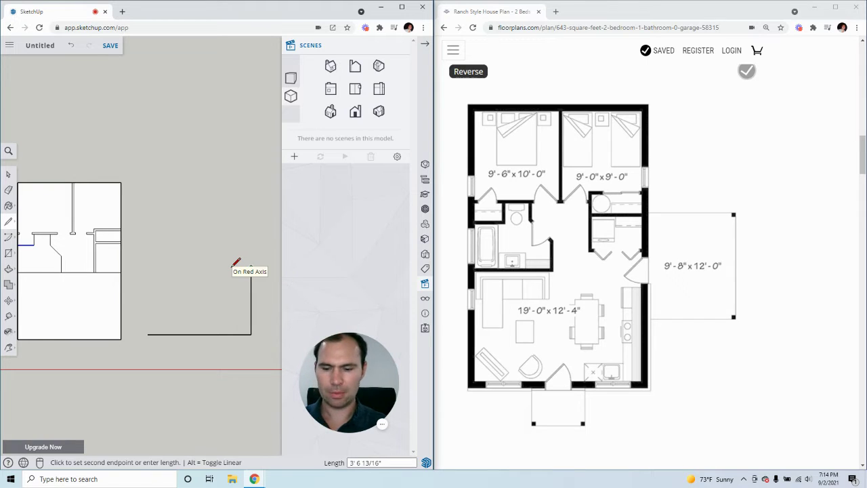
{"action": "key", "text": "Return"}
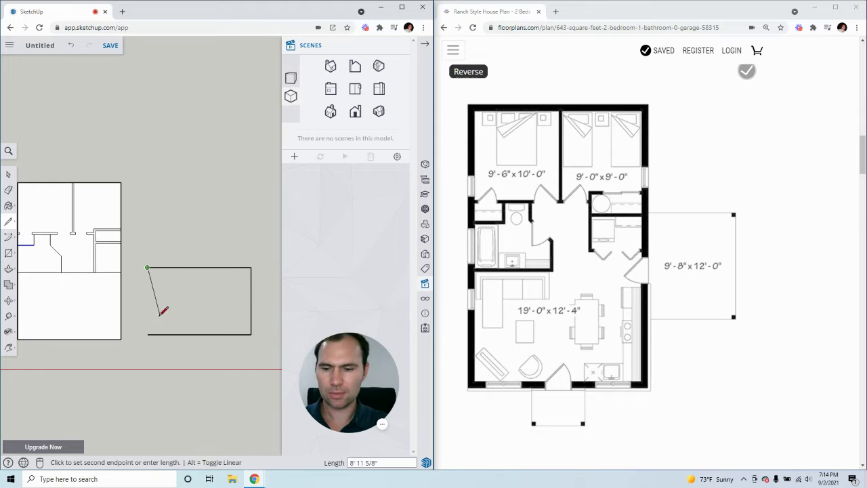
{"action": "left_click", "coordinate": [148, 334]}
{"action": "left_click", "coordinate": [8, 174]}
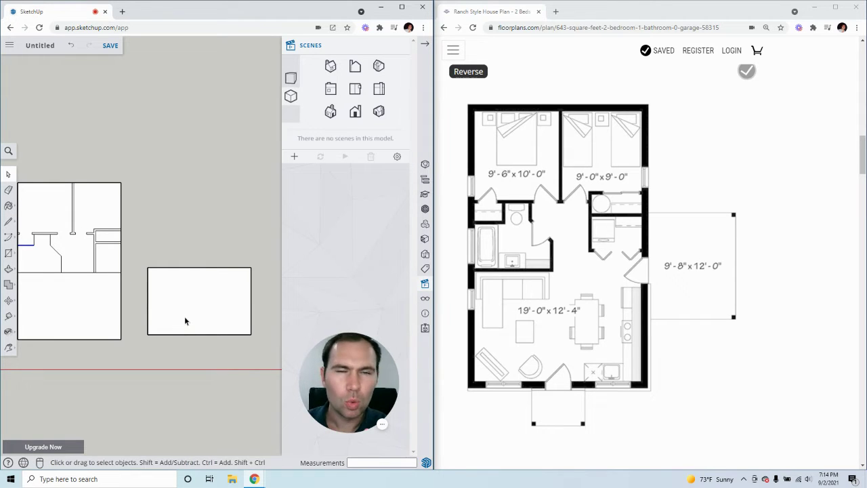
Step: Sketch a closed triangle above the new rectangle, with its last side about 13' 6" long
{"action": "left_click", "coordinate": [8, 221]}
{"action": "left_click", "coordinate": [175, 221]}
{"action": "left_click", "coordinate": [235, 220]}
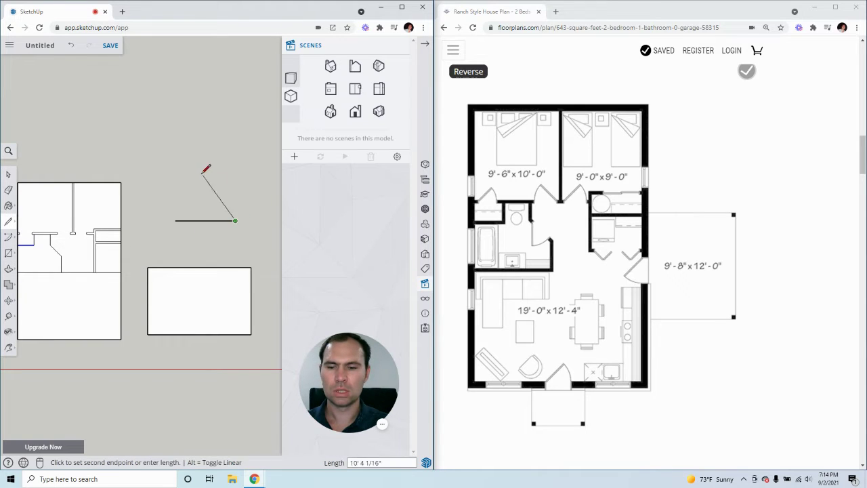
{"action": "left_click", "coordinate": [209, 156]}
{"action": "left_click", "coordinate": [176, 220]}
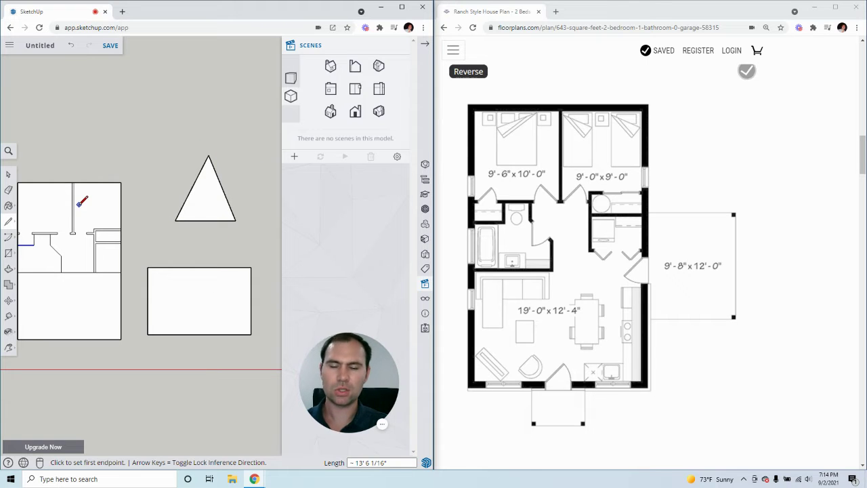
Step: Undo the lines of the triangle above the rectangle
{"action": "key", "text": "ctrl+z"}
{"action": "key", "text": "ctrl+z"}
{"action": "key", "text": "ctrl+z"}
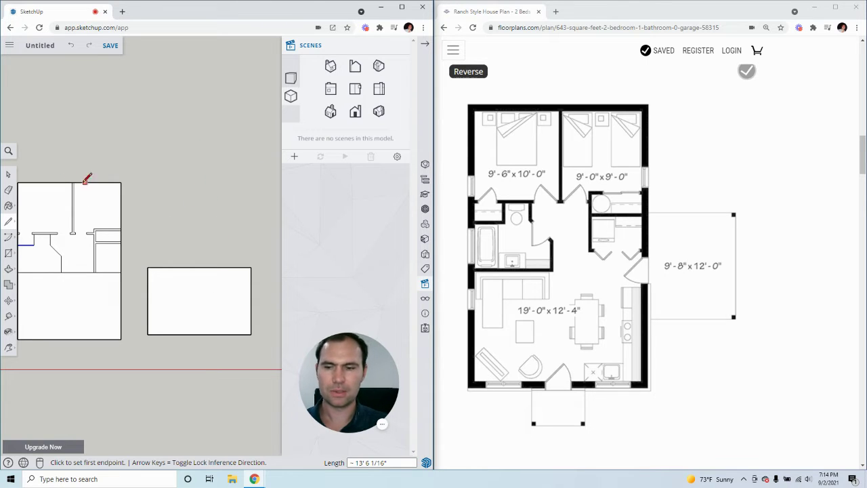
Step: Select the face of the new living area rectangle
{"action": "key", "text": "space"}
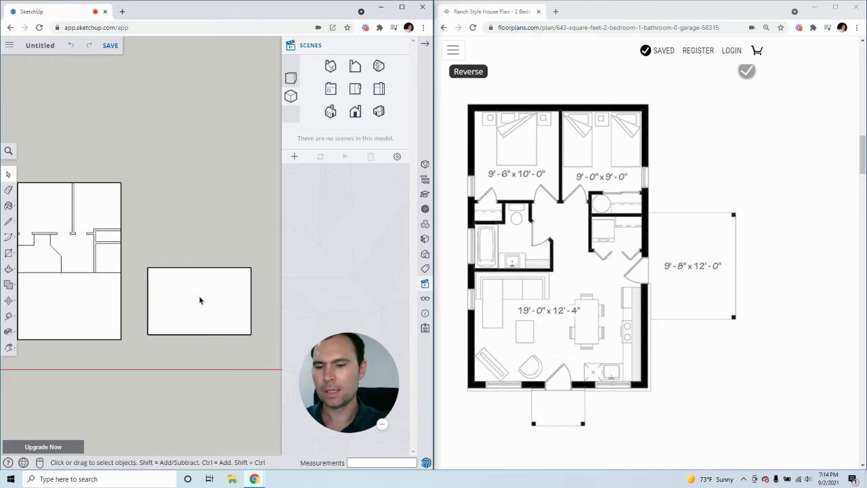
{"action": "left_click", "coordinate": [202, 311]}
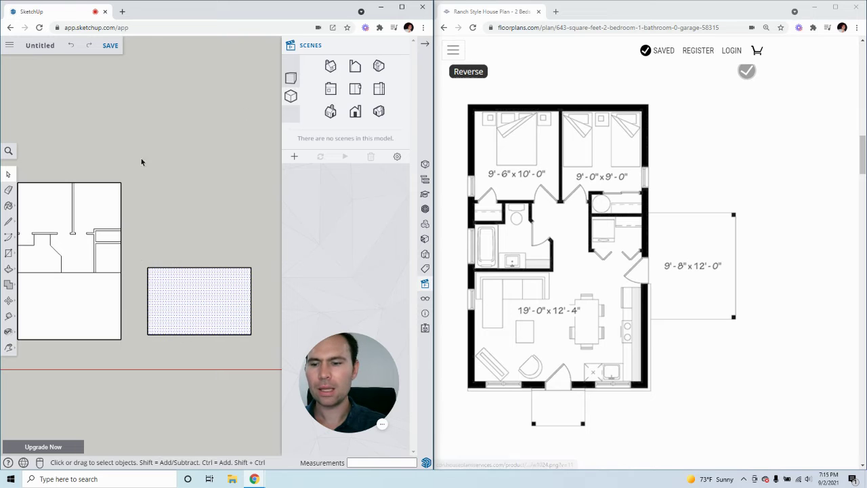
Step: Draw a trial line along the green axis, upward from the living area rectangle's upper-left corner
{"action": "left_click", "coordinate": [8, 222]}
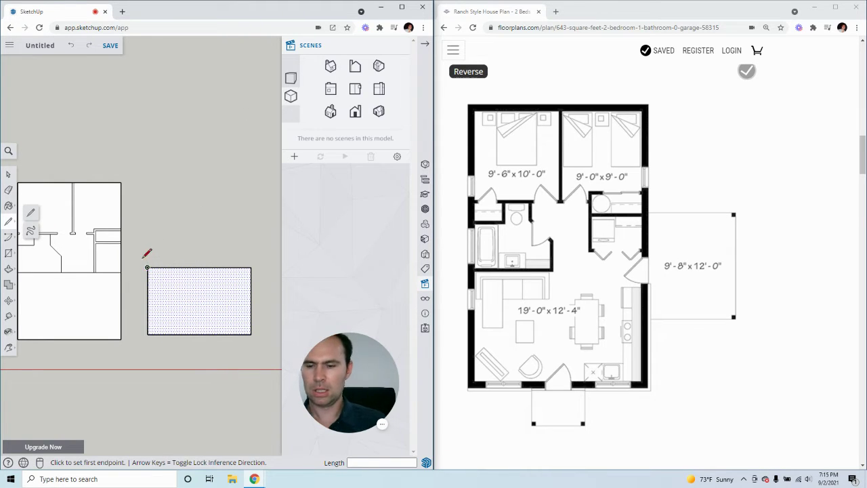
{"action": "scroll", "coordinate": [212, 246], "scroll_direction": "down", "scroll_amount": 1}
{"action": "scroll", "coordinate": [213, 246], "scroll_direction": "up", "scroll_amount": 1}
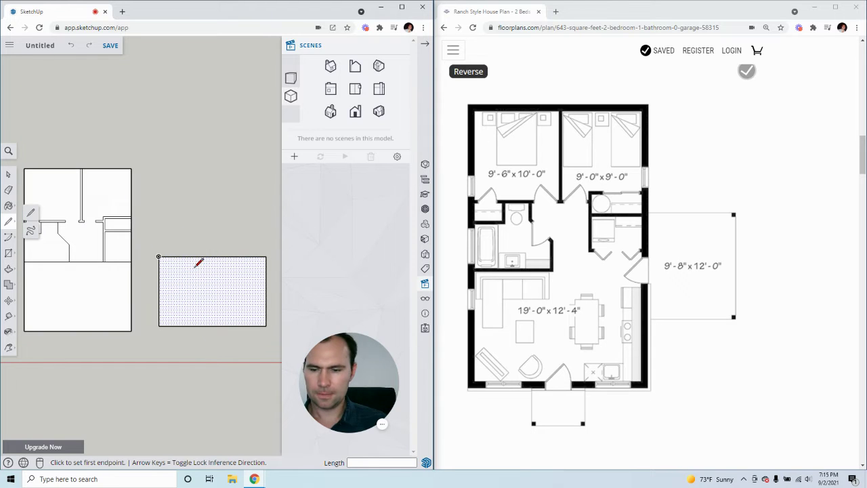
{"action": "left_click", "coordinate": [159, 256]}
{"action": "left_click", "coordinate": [159, 135]}
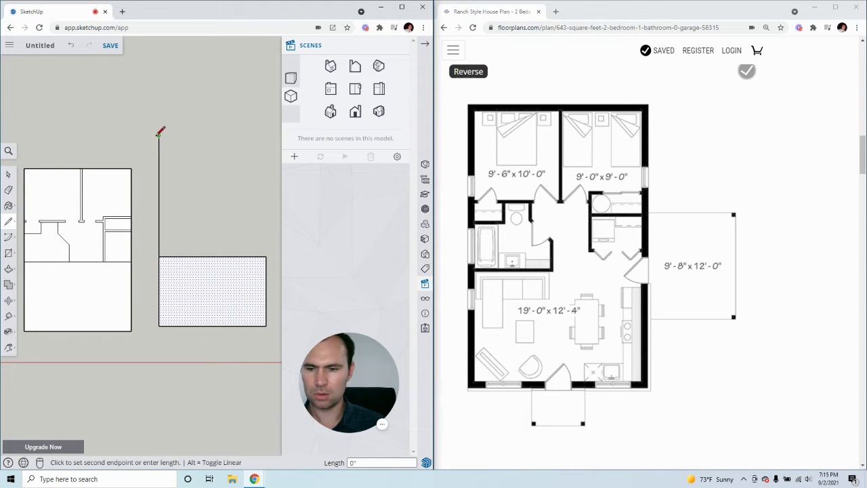
{"action": "key", "text": "Escape"}
{"action": "left_click", "coordinate": [10, 175]}
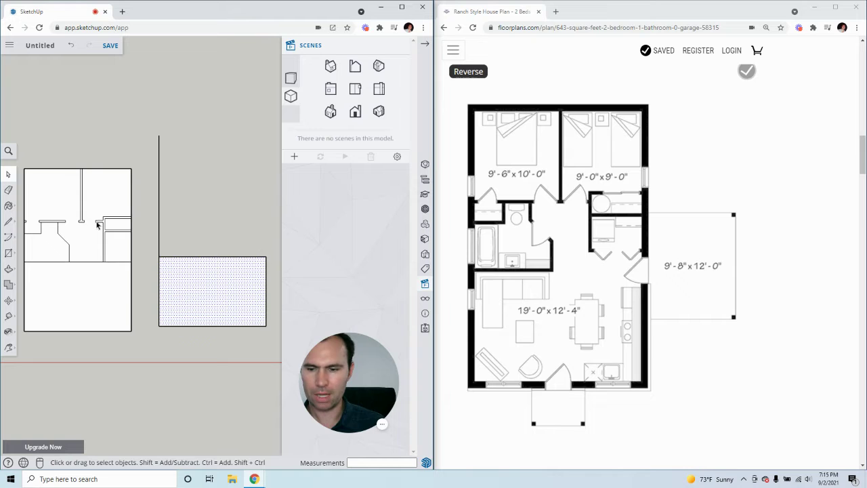
Step: Undo the trial line and draw a closed rectangle 8' wide and 5' deep from the living area's upper-left corner
{"action": "left_click", "coordinate": [7, 223]}
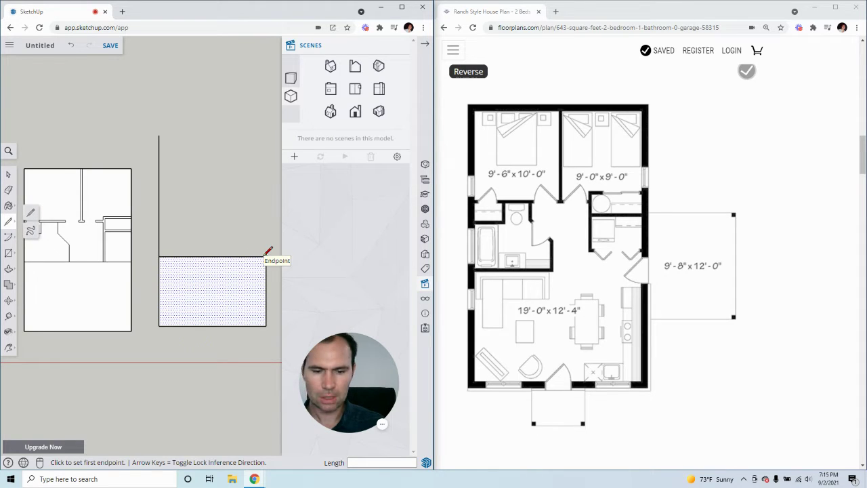
{"action": "key", "text": "ctrl+z"}
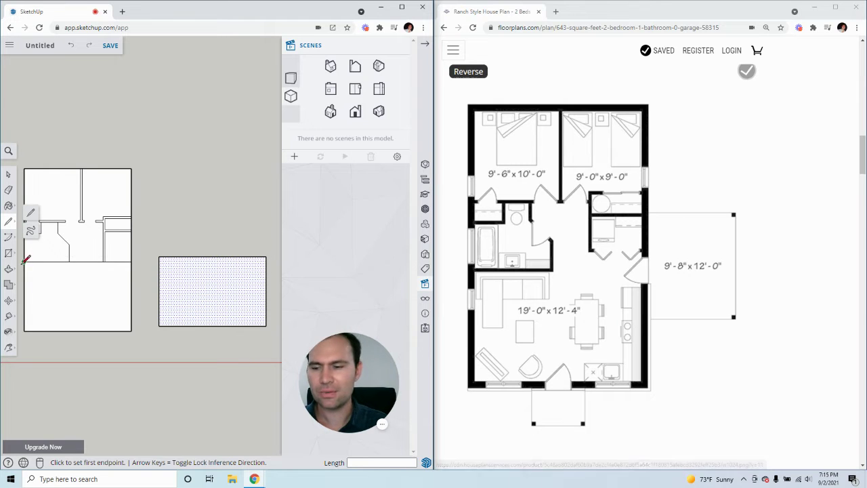
{"action": "left_click", "coordinate": [159, 257]}
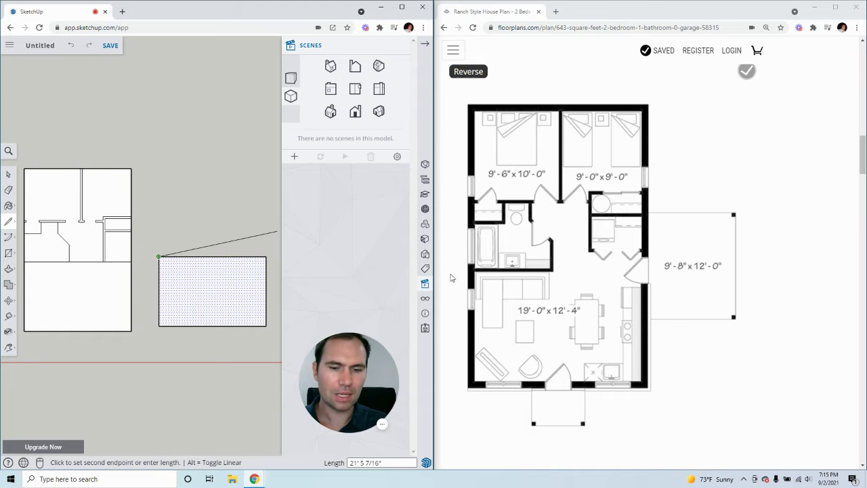
{"action": "type", "text": "5"}
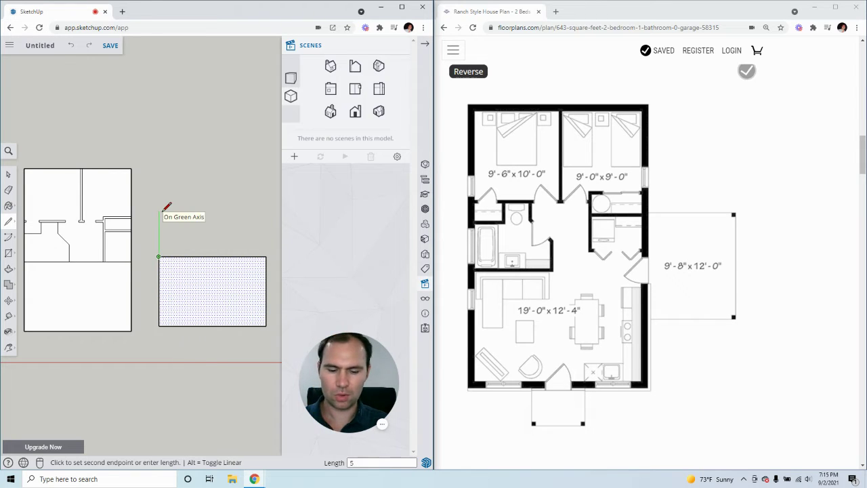
{"action": "type", "text": "'"}
{"action": "key", "text": "Return"}
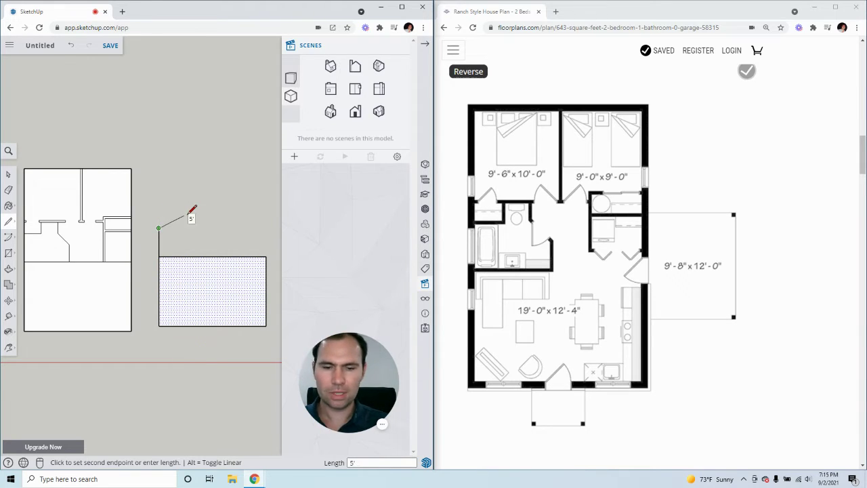
{"action": "type", "text": "8'"}
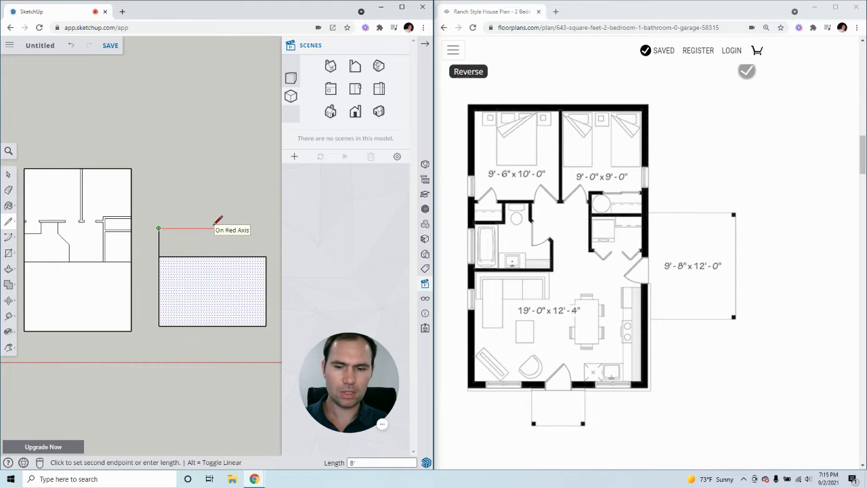
{"action": "key", "text": "Return"}
{"action": "left_click", "coordinate": [204, 256]}
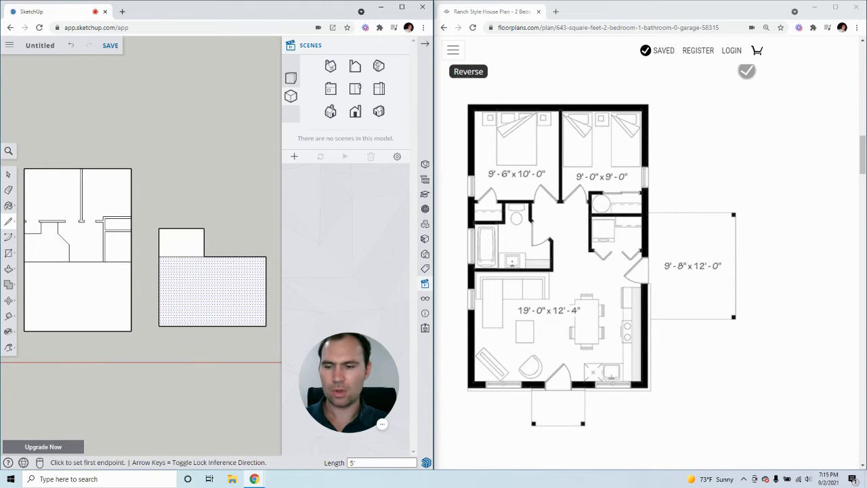
Step: Select the face of the 8' by 5' rectangle above the living area, and clear the selection
{"action": "left_click", "coordinate": [8, 175]}
{"action": "left_click", "coordinate": [205, 247]}
{"action": "left_click", "coordinate": [196, 246]}
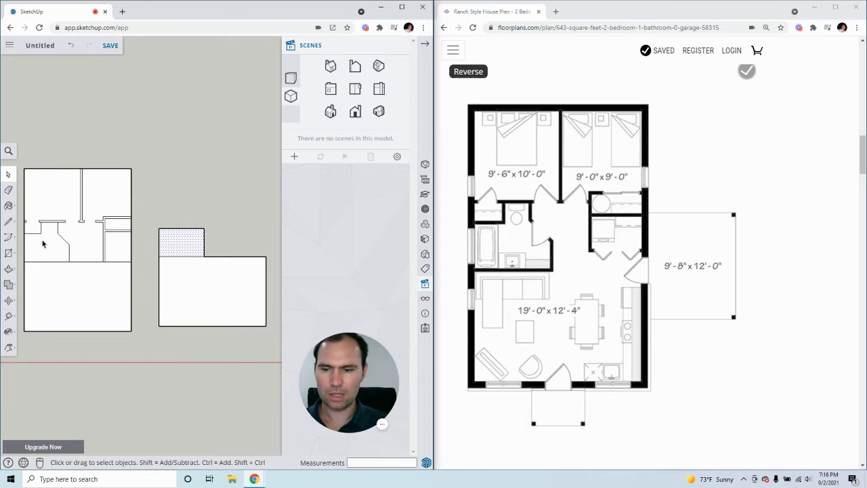
{"action": "left_click", "coordinate": [208, 212]}
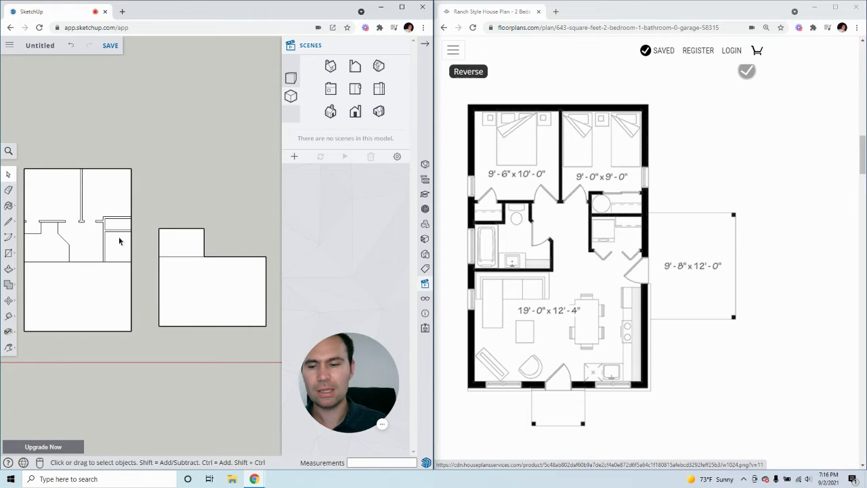
Step: Draw a trial 3' line along the red axis, outward from the 8' by 5' rectangle's upper-right corner
{"action": "left_click", "coordinate": [9, 222]}
{"action": "left_click", "coordinate": [204, 229]}
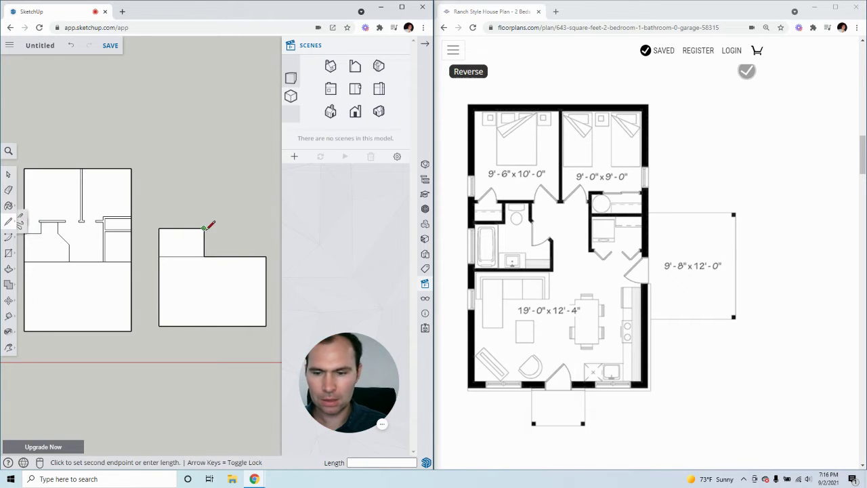
{"action": "key", "text": "Escape"}
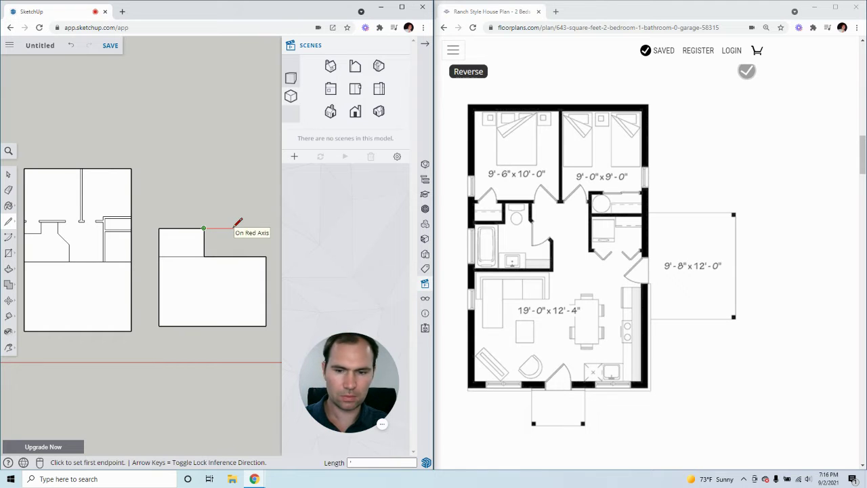
{"action": "left_click", "coordinate": [204, 228]}
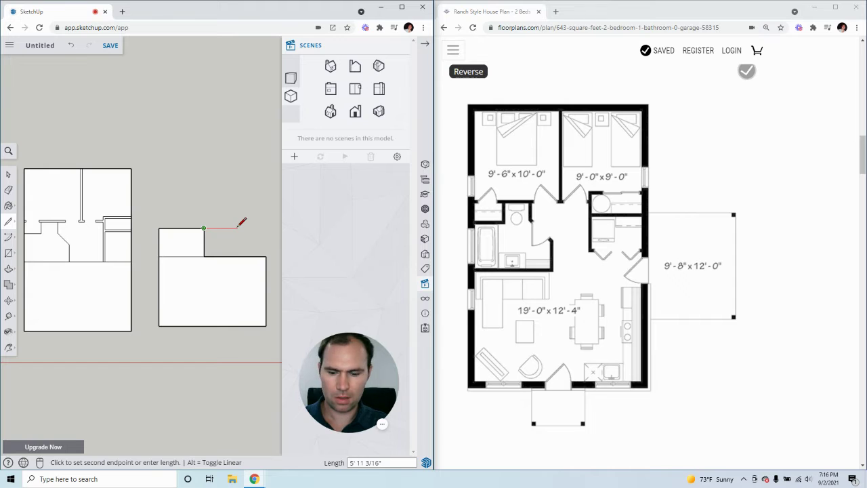
{"action": "type", "text": "3"}
{"action": "key", "text": "Return"}
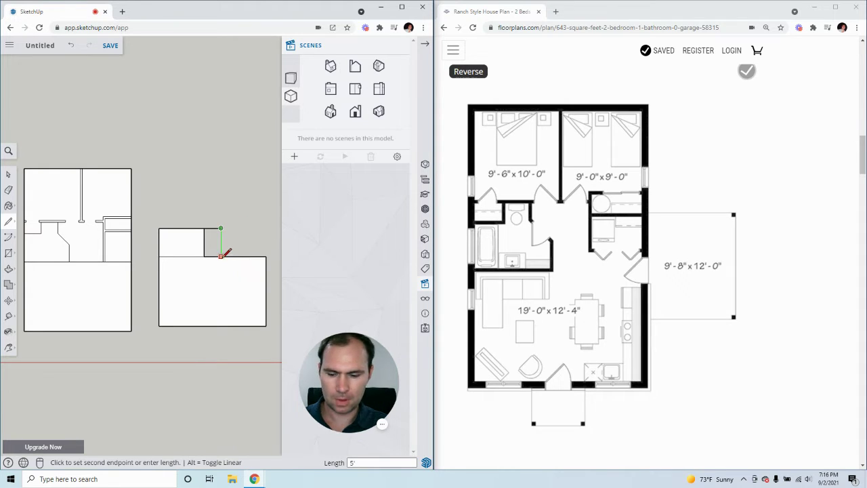
Step: Redraw the 3' line from the same corner, and undo it together with the rectangle's right side
{"action": "key", "text": "ctrl+z"}
{"action": "left_click", "coordinate": [204, 228]}
{"action": "type", "text": "3"}
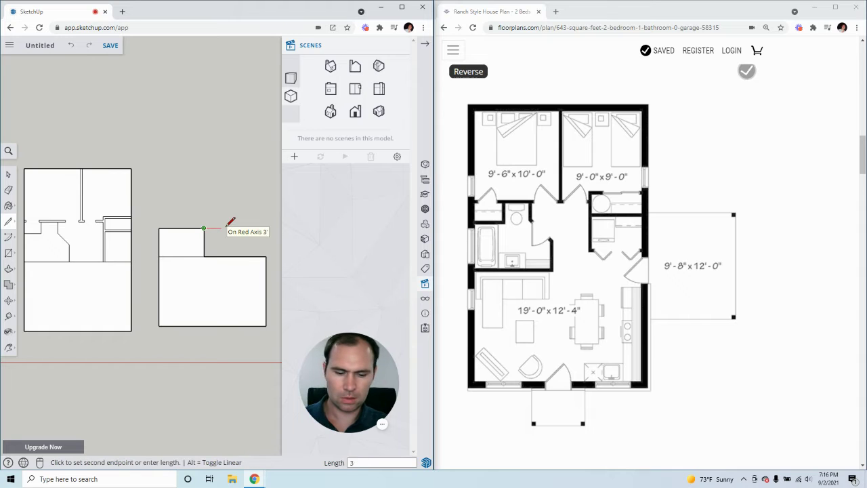
{"action": "key", "text": "Return"}
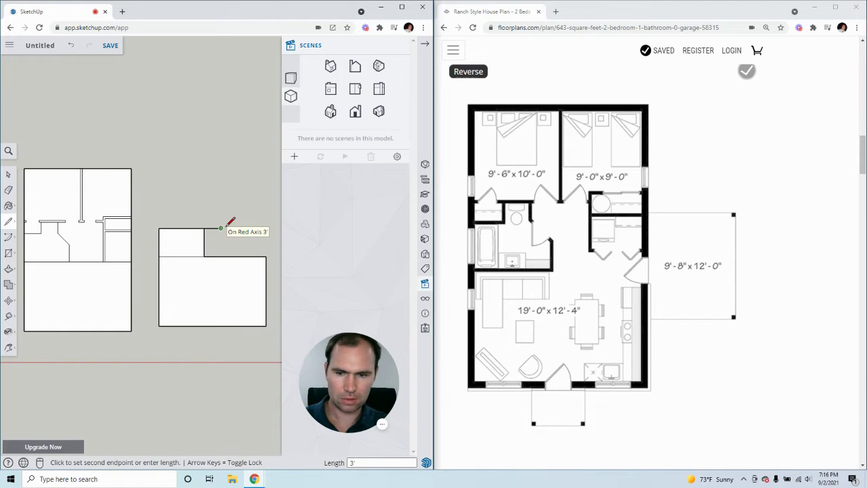
{"action": "key", "text": "Escape"}
{"action": "scroll", "coordinate": [212, 242], "scroll_direction": "up", "scroll_amount": 2}
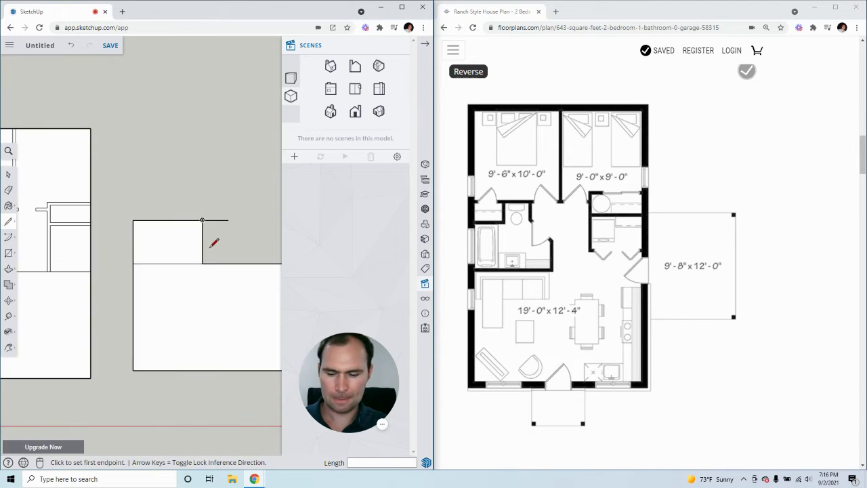
{"action": "key", "text": "ctrl+z"}
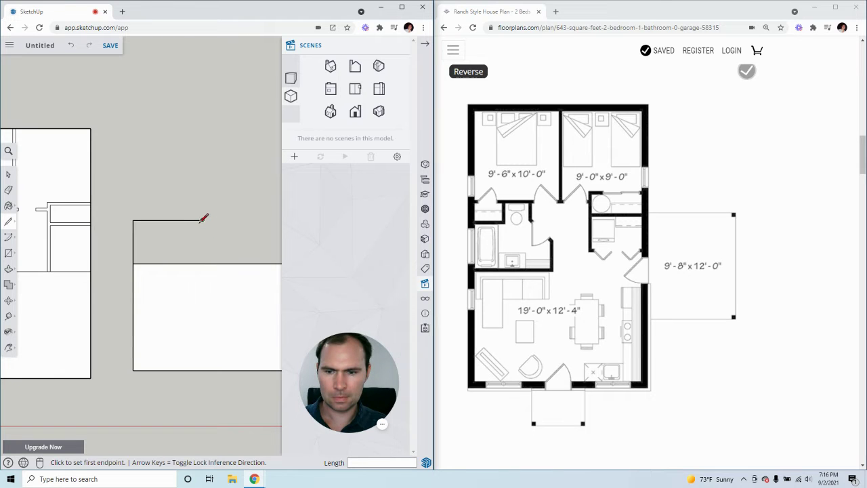
Step: Close the 8' by 5' rectangle with a 5' line from its upper-right corner down to the living area's top edge
{"action": "left_click", "coordinate": [202, 220]}
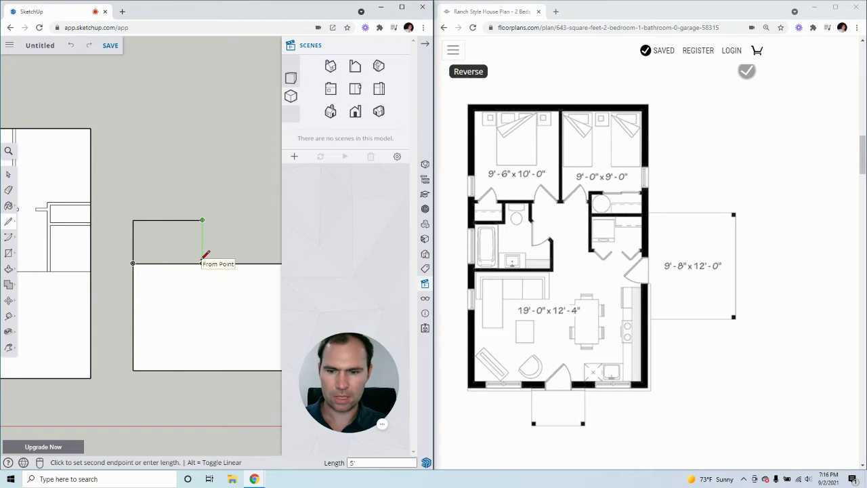
{"action": "left_click", "coordinate": [202, 263]}
{"action": "scroll", "coordinate": [198, 232], "scroll_direction": "down", "scroll_amount": 2}
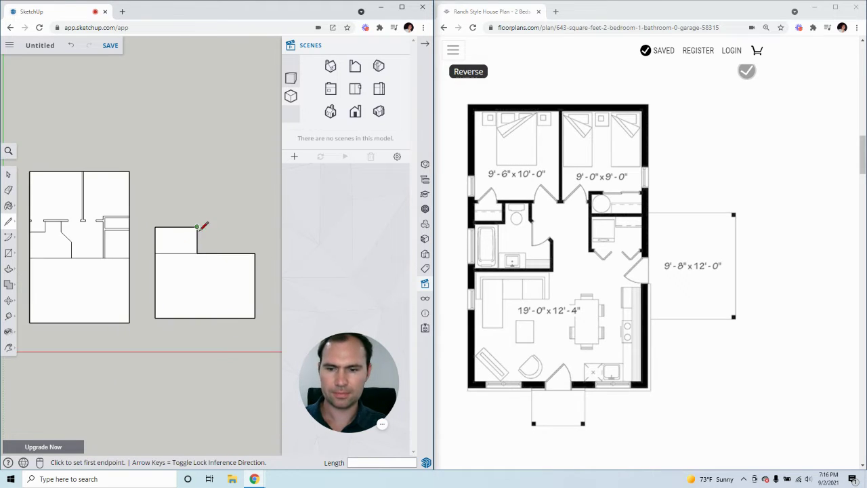
Step: Draw a closed rectangle 3' wide and 2' deep on top of the 8' by 5' rectangle, starting at its upper-left corner
{"action": "left_click", "coordinate": [155, 226]}
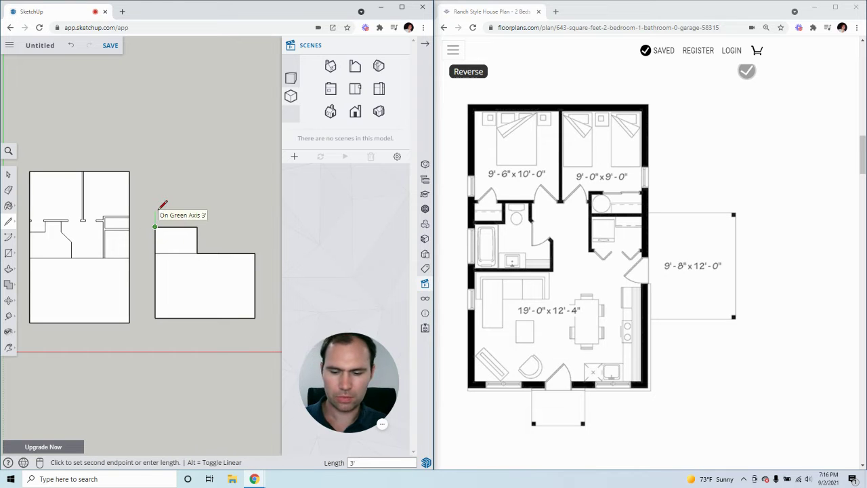
{"action": "left_click", "coordinate": [155, 217]}
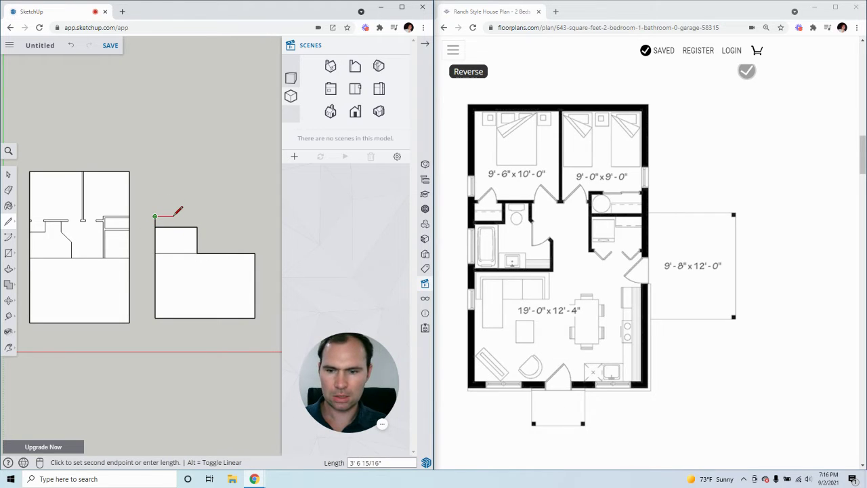
{"action": "type", "text": "3"}
{"action": "key", "text": "Return"}
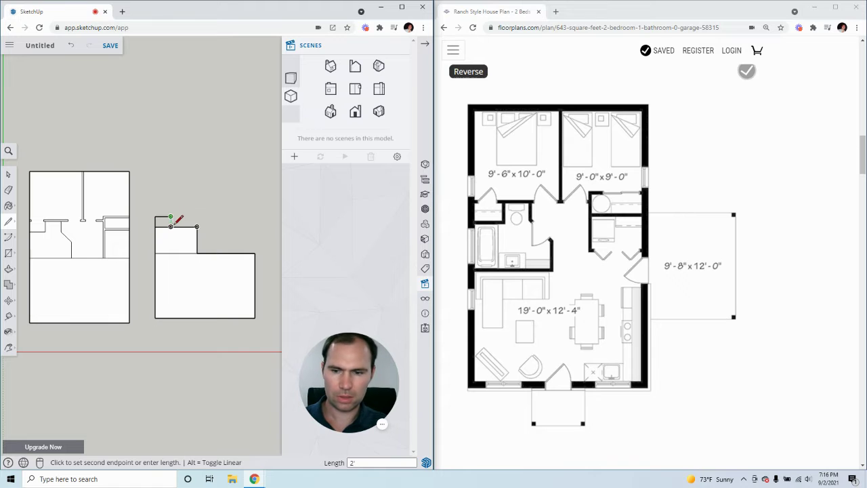
{"action": "left_click", "coordinate": [172, 226]}
{"action": "scroll", "coordinate": [176, 223], "scroll_direction": "up", "scroll_amount": 2}
{"action": "scroll", "coordinate": [197, 230], "scroll_direction": "up", "scroll_amount": 3}
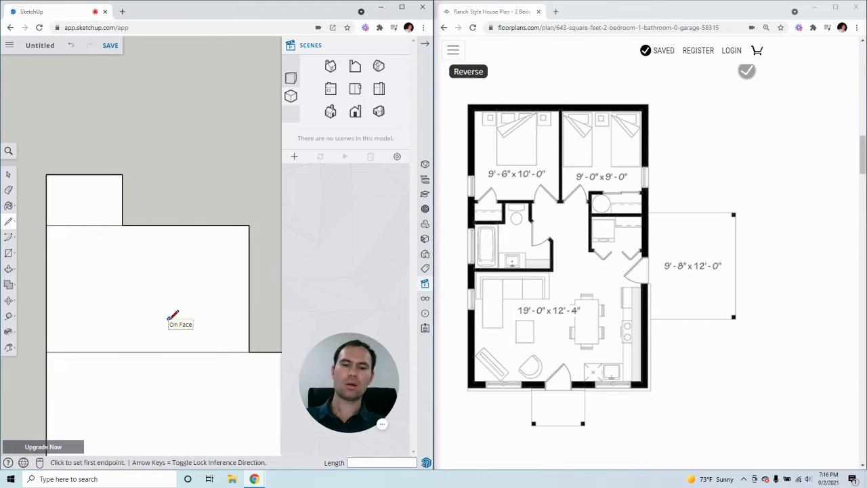
Step: Add an equally sized rectangle to the right of the 3' by 2' one, and delete the edge it shares with the rectangle below
{"action": "left_click", "coordinate": [122, 175]}
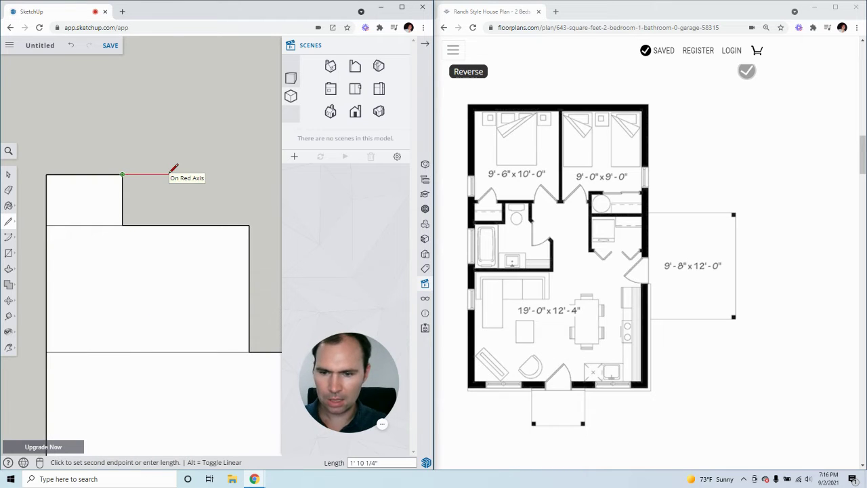
{"action": "left_click", "coordinate": [198, 175]}
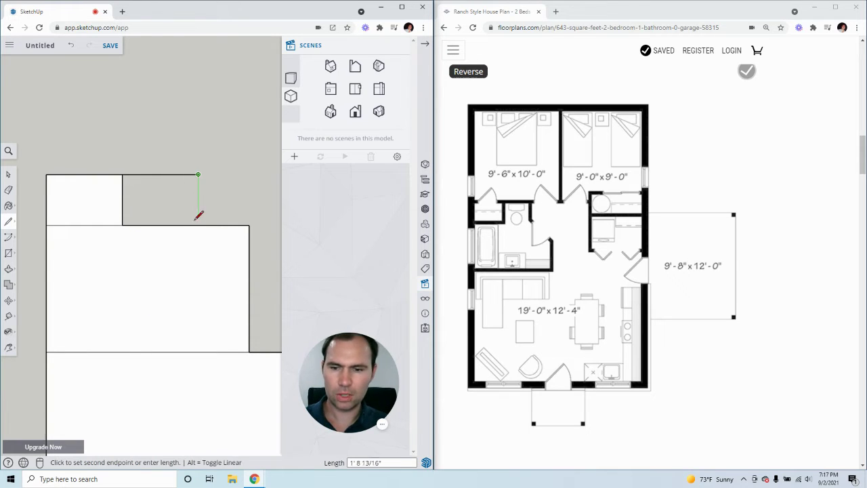
{"action": "left_click", "coordinate": [198, 225]}
{"action": "left_click", "coordinate": [8, 174]}
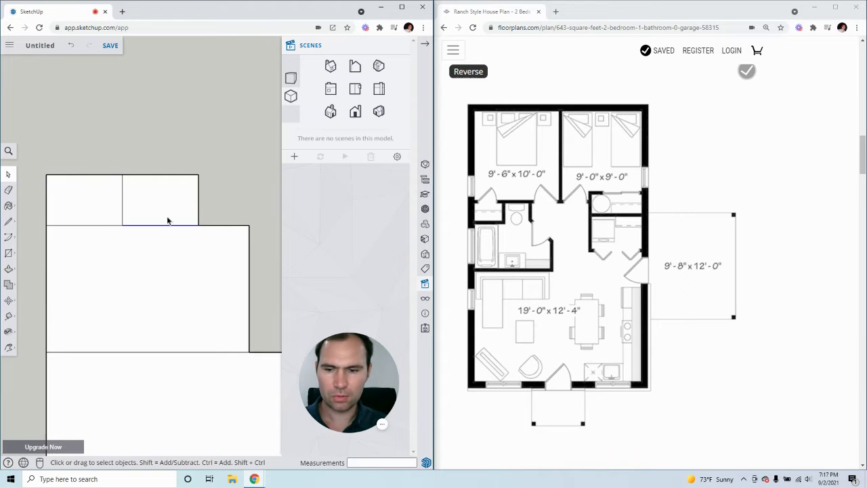
{"action": "key", "text": "Delete"}
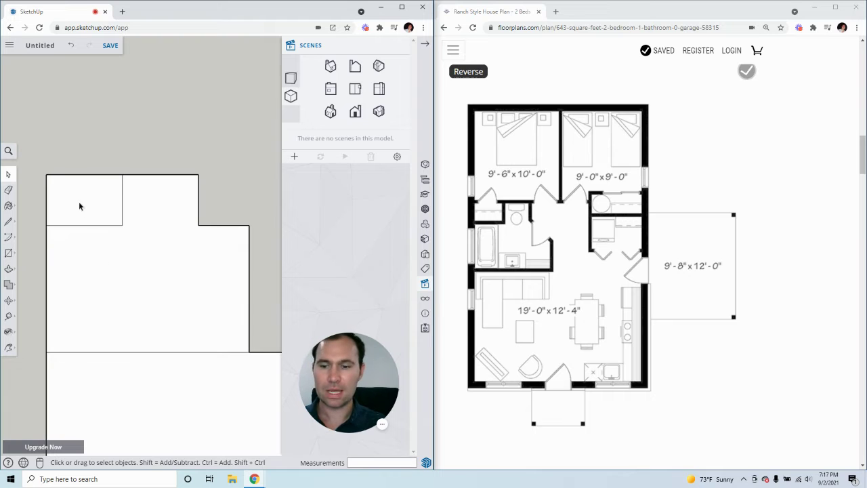
Step: Draw a trial line along the green axis, upward from the 3' by 2' rectangle's upper-left corner, and undo it
{"action": "scroll", "coordinate": [91, 246], "scroll_direction": "down", "scroll_amount": 2}
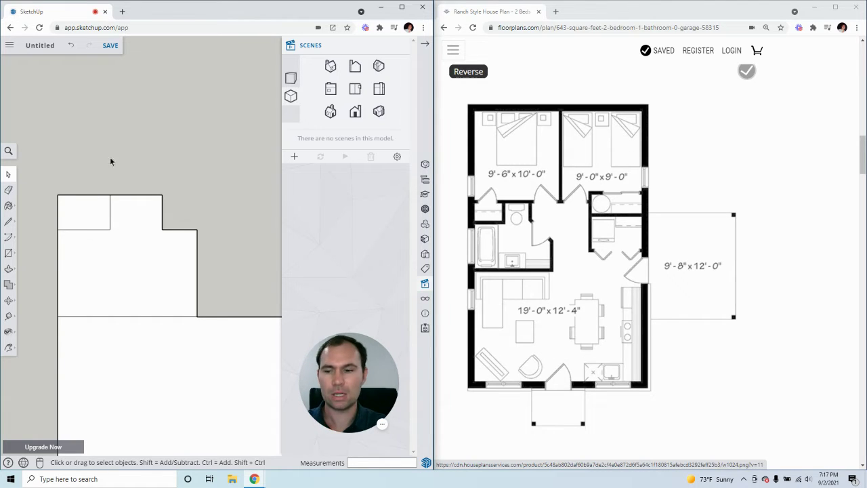
{"action": "left_click", "coordinate": [8, 222]}
{"action": "left_click", "coordinate": [58, 195]}
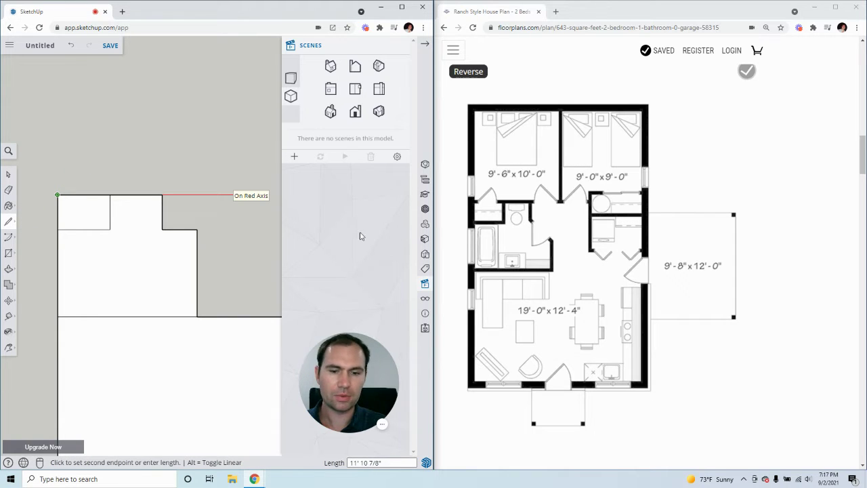
{"action": "scroll", "coordinate": [170, 180], "scroll_direction": "down", "scroll_amount": 2}
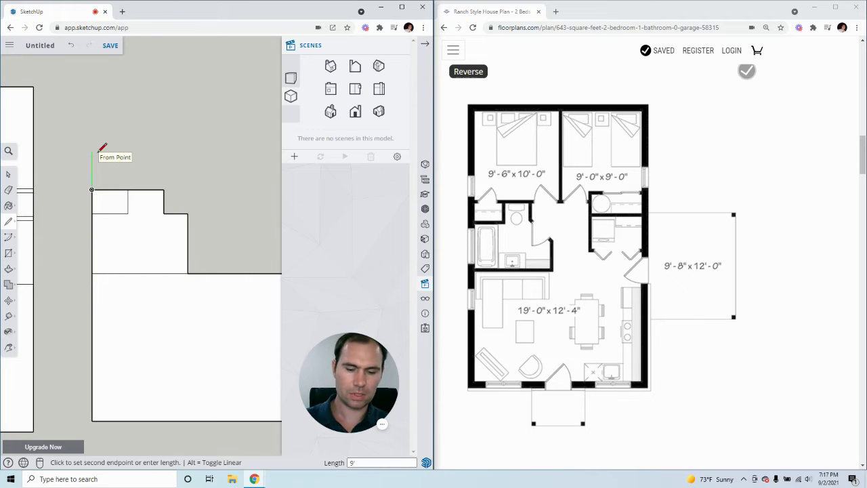
{"action": "key", "text": "Return"}
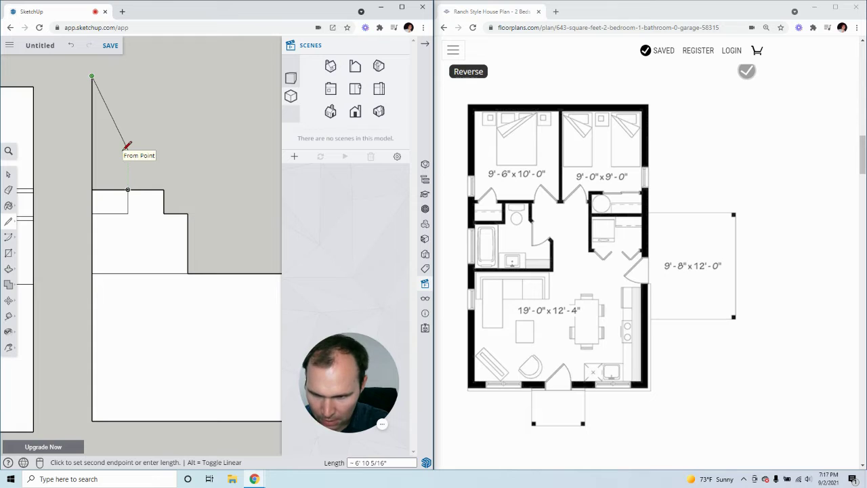
{"action": "scroll", "coordinate": [147, 87], "scroll_direction": "down", "scroll_amount": 1}
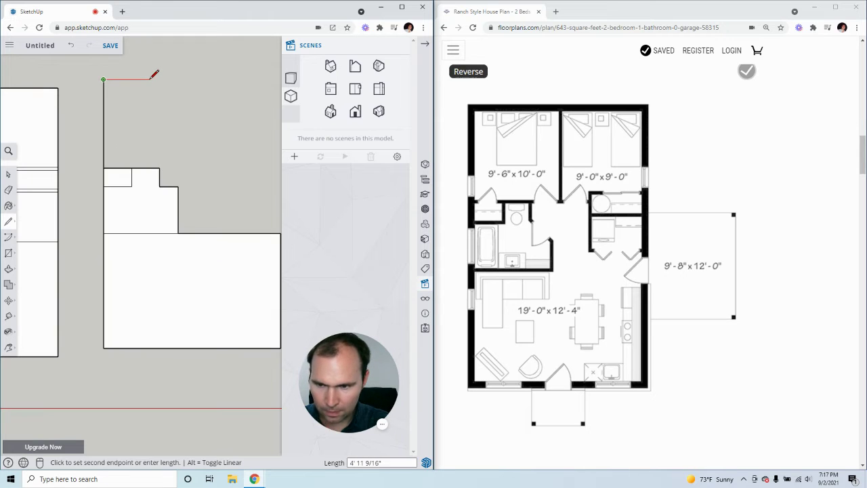
{"action": "key", "text": "ctrl+z"}
Step: Draw a closed bedroom rectangle 10' wide and 9'6" deep, starting upward from the 3' by 2' rectangle's upper-left corner
{"action": "left_click", "coordinate": [104, 167]}
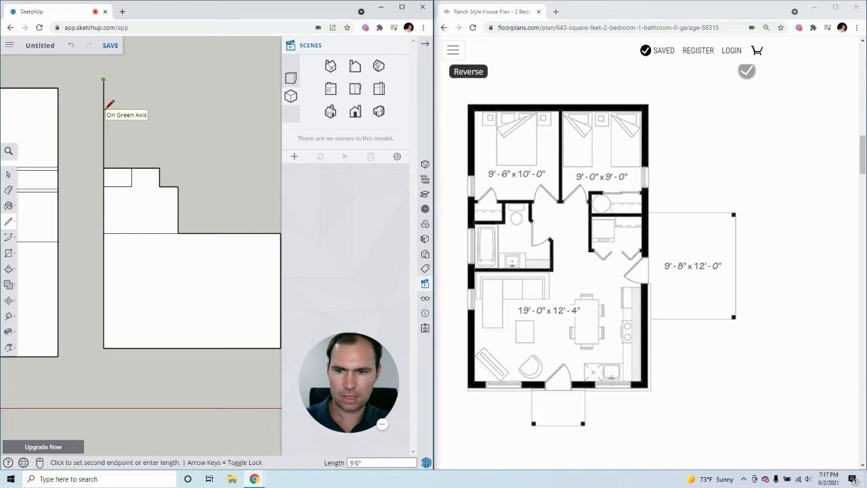
{"action": "left_click", "coordinate": [104, 79]}
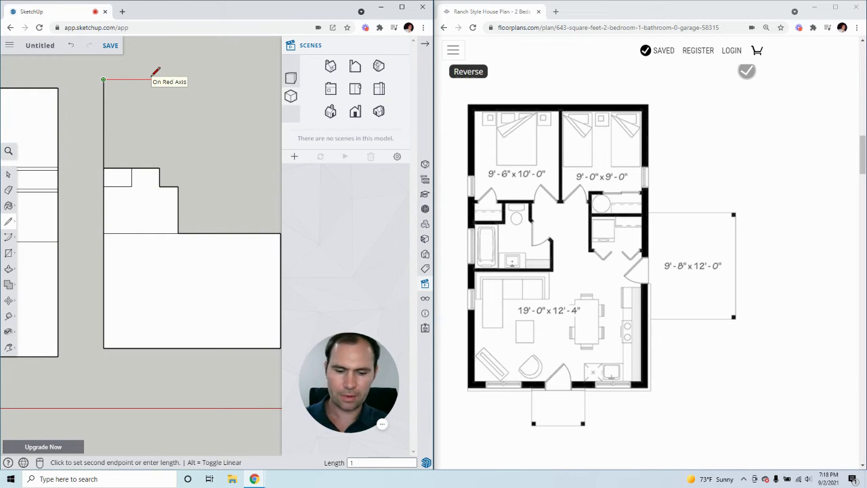
{"action": "left_click", "coordinate": [196, 80]}
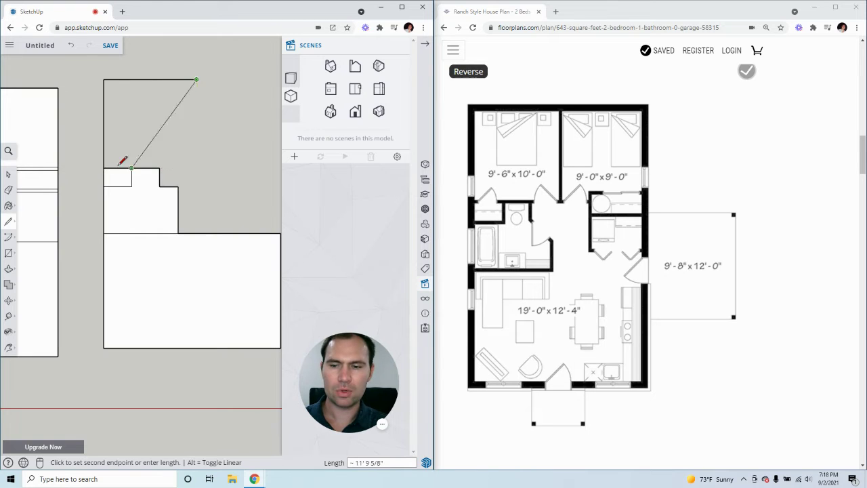
{"action": "left_click", "coordinate": [196, 168]}
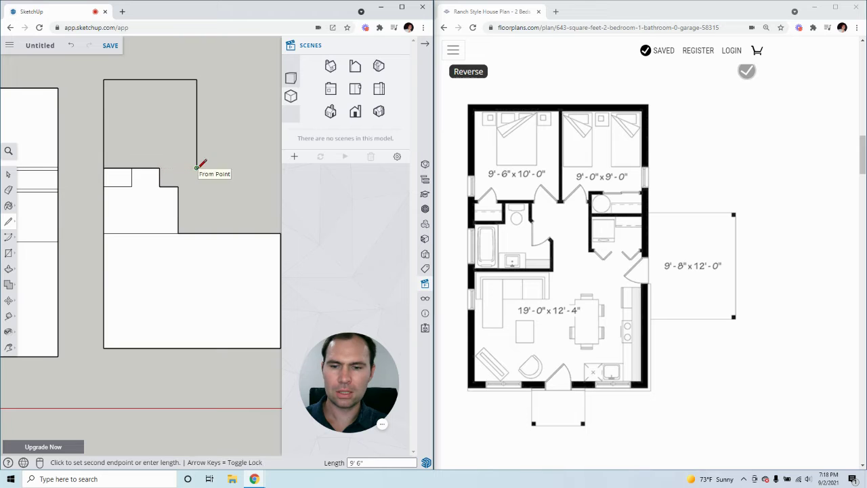
{"action": "left_click", "coordinate": [160, 168]}
Step: Draw the second bedroom 9' deep from the first bedroom's upper-right corner, with its right side in line with the living room's right edge
{"action": "scroll", "coordinate": [119, 178], "scroll_direction": "down", "scroll_amount": 2}
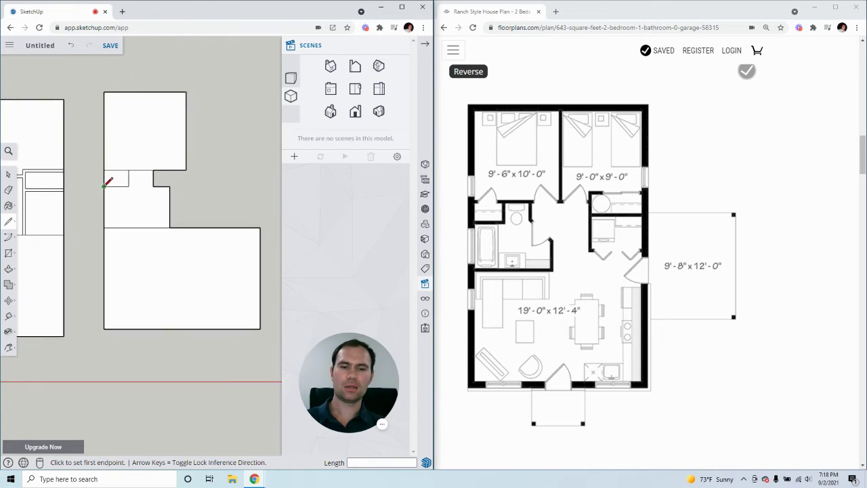
{"action": "scroll", "coordinate": [221, 169], "scroll_direction": "up", "scroll_amount": 3}
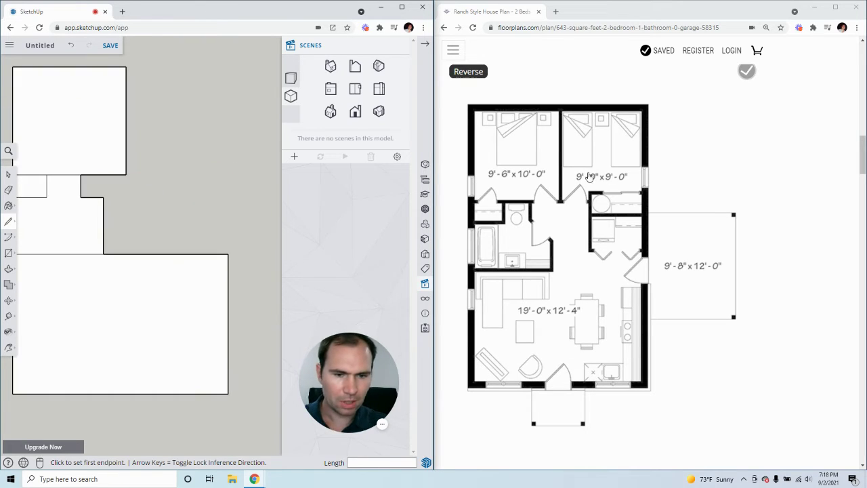
{"action": "left_click", "coordinate": [127, 67]}
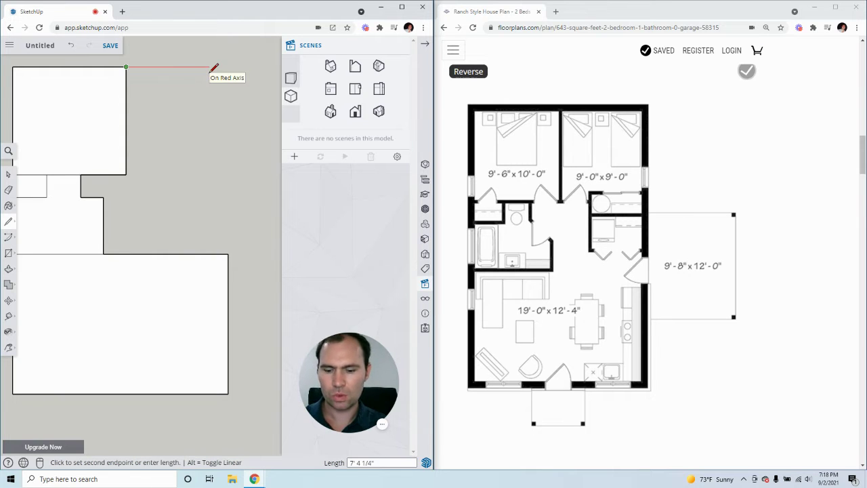
{"action": "left_click", "coordinate": [229, 67]}
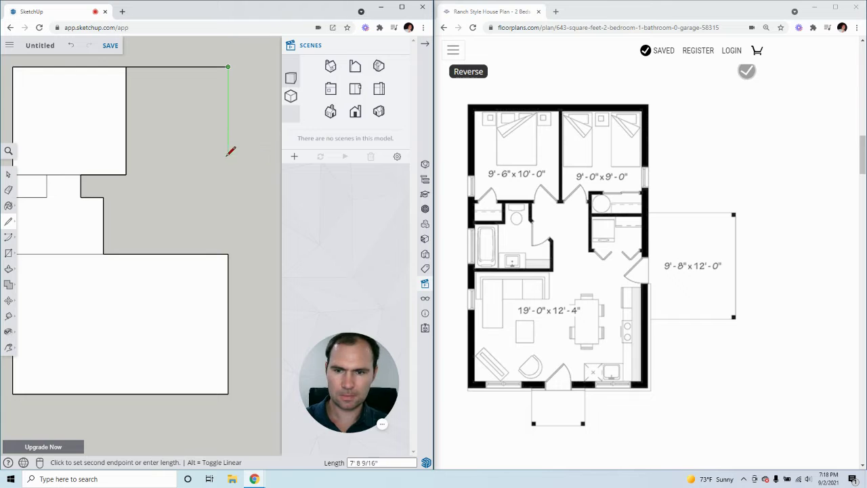
{"action": "type", "text": "9'"}
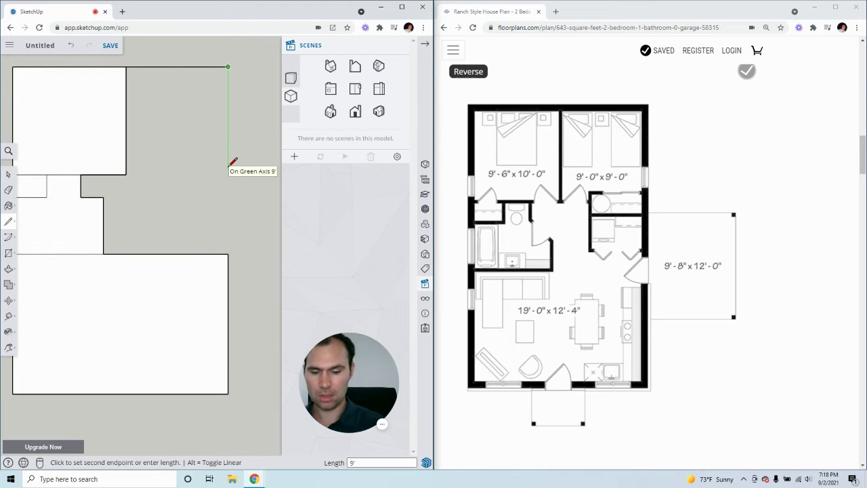
{"action": "key", "text": "Return"}
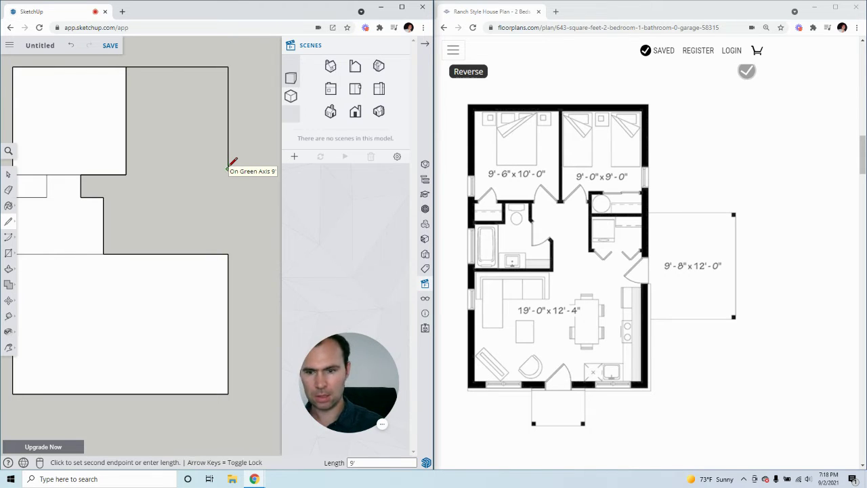
{"action": "left_click", "coordinate": [122, 169]}
Step: Draw a line from the living room's upper-right corner to the second bedroom's lower-right corner, closing the outline between them
{"action": "scroll", "coordinate": [127, 160], "scroll_direction": "up", "scroll_amount": 3}
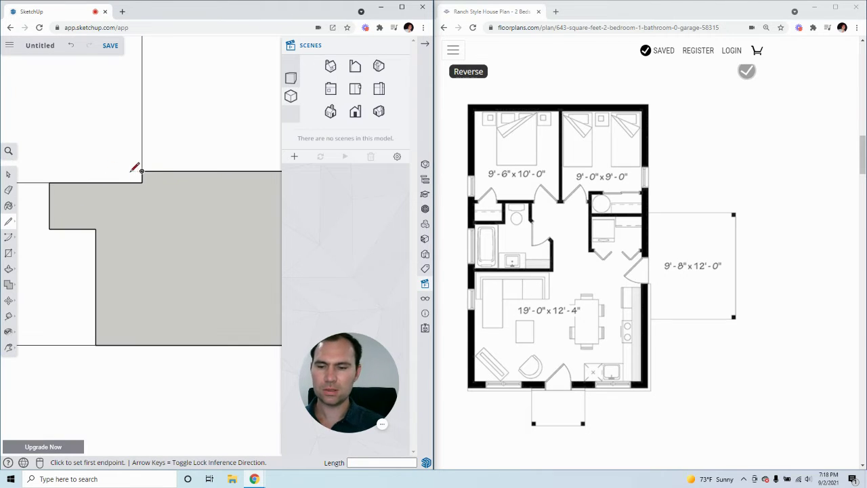
{"action": "scroll", "coordinate": [170, 187], "scroll_direction": "down", "scroll_amount": 2}
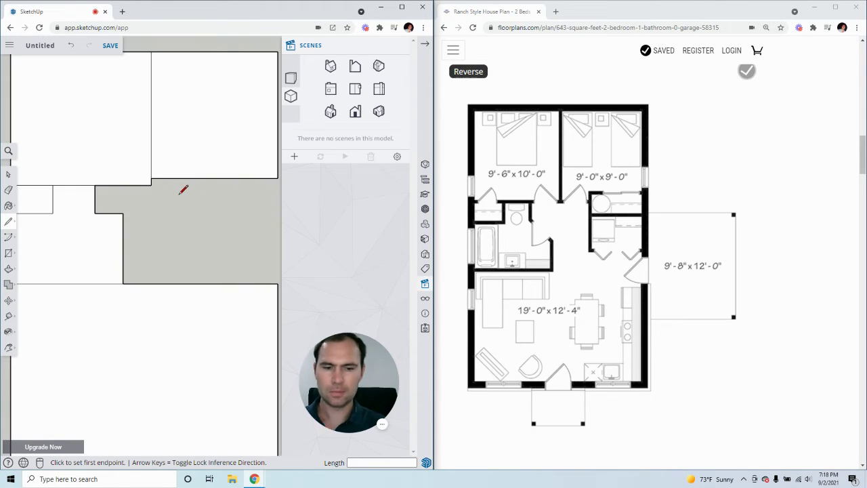
{"action": "scroll", "coordinate": [189, 187], "scroll_direction": "down", "scroll_amount": 2}
{"action": "scroll", "coordinate": [135, 217], "scroll_direction": "up", "scroll_amount": 1}
{"action": "scroll", "coordinate": [142, 217], "scroll_direction": "down", "scroll_amount": 1}
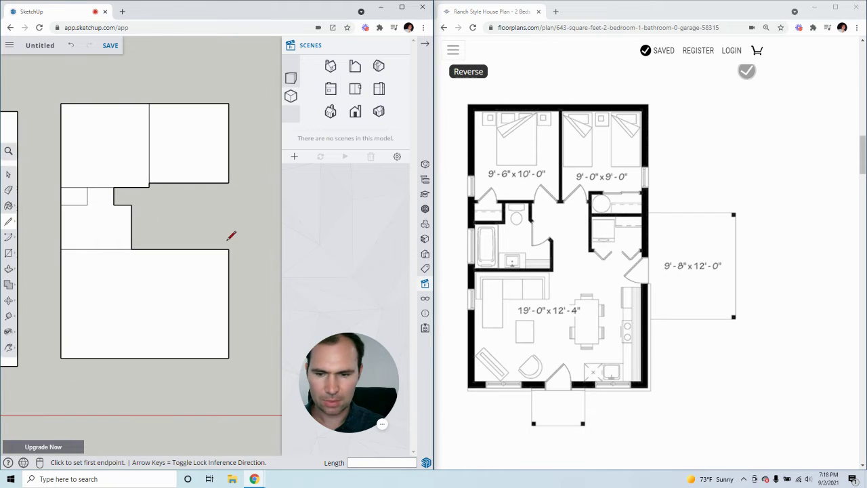
{"action": "left_click", "coordinate": [229, 248]}
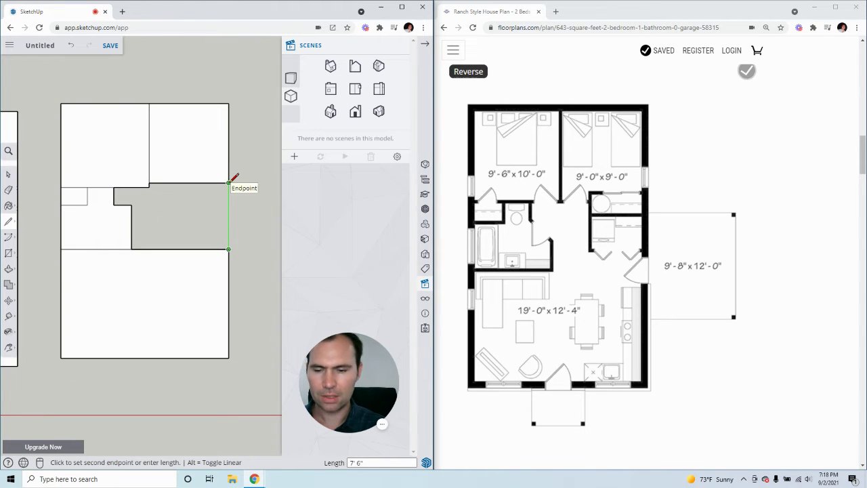
{"action": "left_click", "coordinate": [229, 183]}
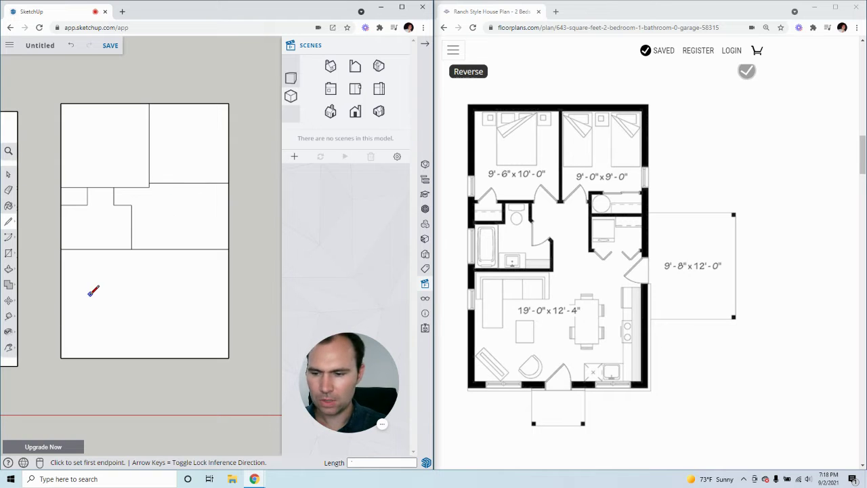
Step: Measure the floor outline's overall width along its lower edge and its overall depth along the left side
{"action": "left_click", "coordinate": [8, 316]}
{"action": "left_click", "coordinate": [61, 357]}
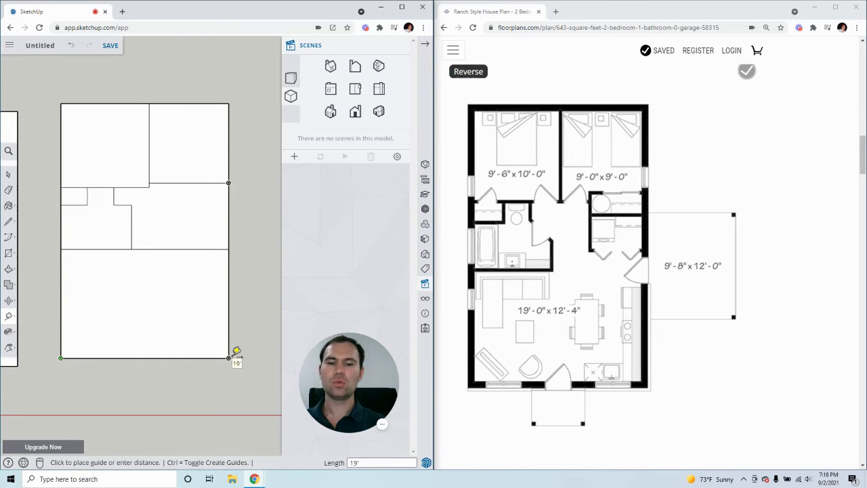
{"action": "left_click", "coordinate": [61, 103]}
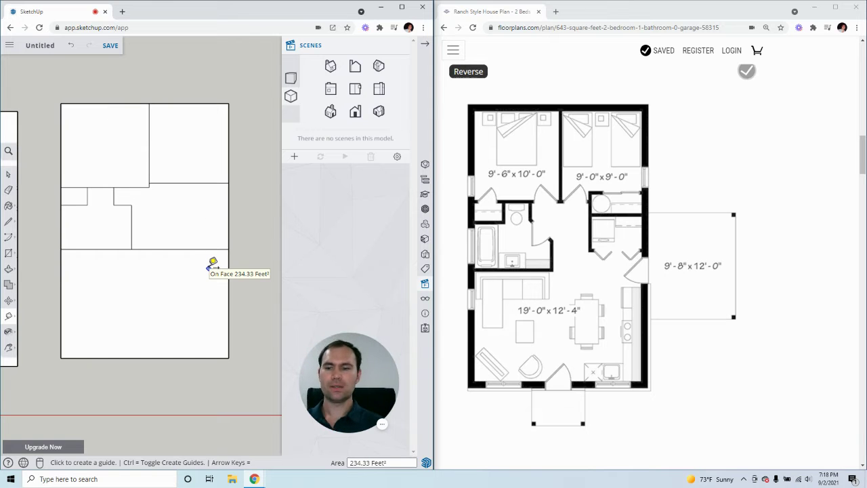
Step: Compare the redrawn floor with the earlier version beside it, and examine the online main floor plan enlarged
{"action": "left_click", "coordinate": [8, 174]}
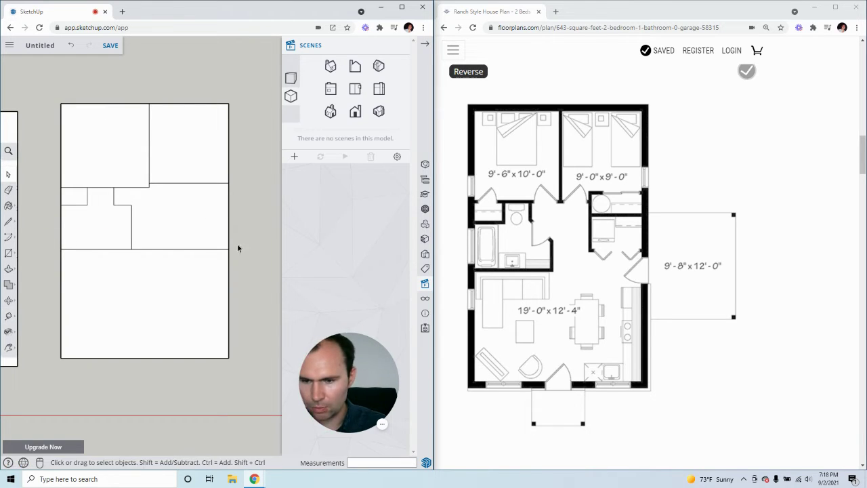
{"action": "scroll", "coordinate": [248, 271], "scroll_direction": "down", "scroll_amount": 2}
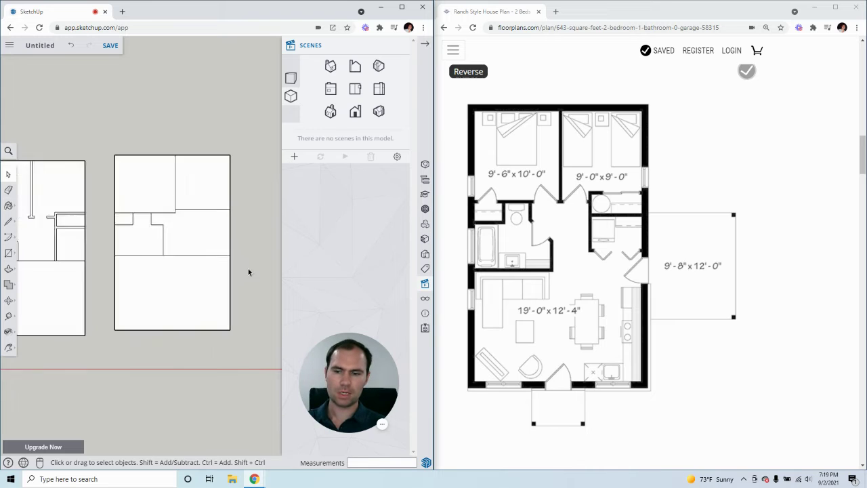
{"action": "scroll", "coordinate": [232, 298], "scroll_direction": "down", "scroll_amount": 1}
{"action": "scroll", "coordinate": [141, 261], "scroll_direction": "down", "scroll_amount": 1}
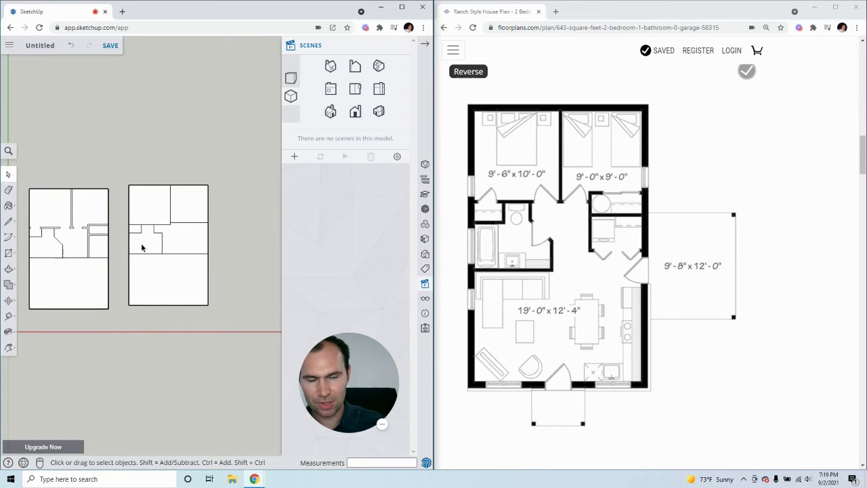
{"action": "scroll", "coordinate": [188, 259], "scroll_direction": "up", "scroll_amount": 3}
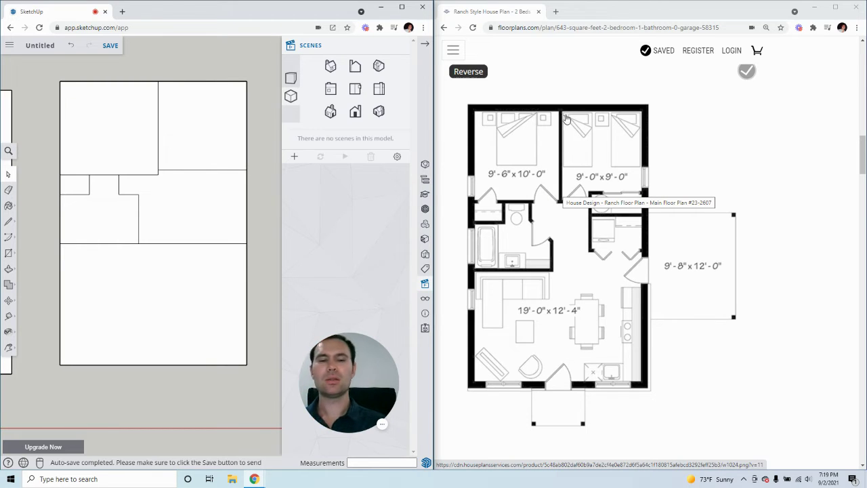
{"action": "left_click", "coordinate": [563, 157]}
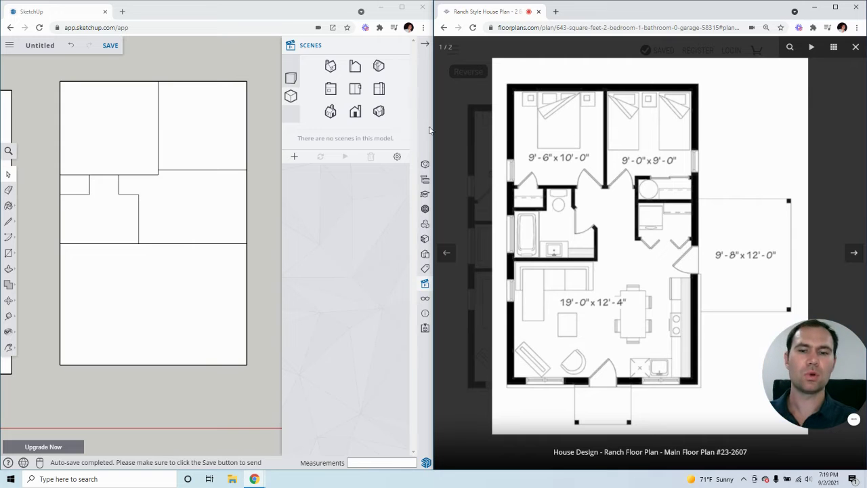
{"action": "left_click", "coordinate": [232, 12]}
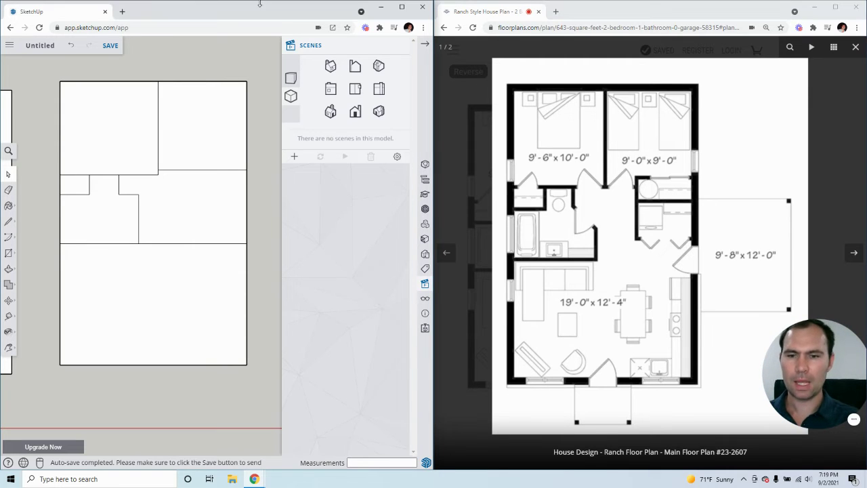
{"action": "left_click", "coordinate": [469, 169]}
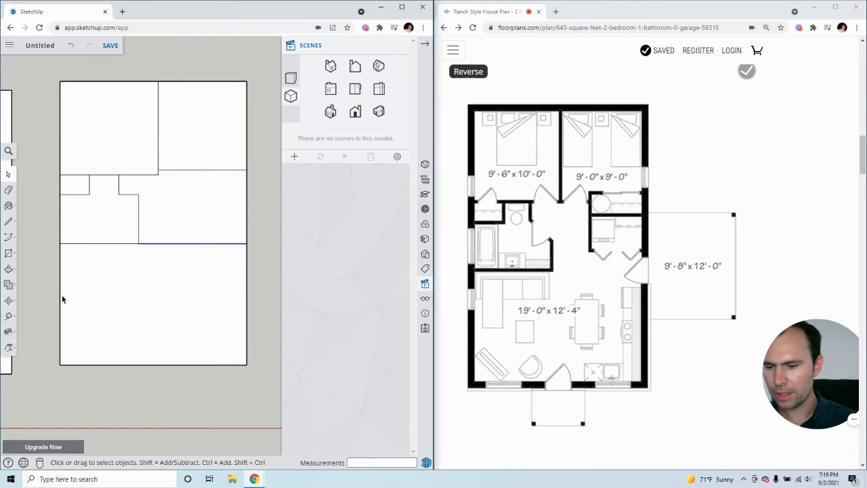
Step: Draw a short trial line inward from the midpoint of the living room's left edge, and delete it
{"action": "left_click", "coordinate": [9, 221]}
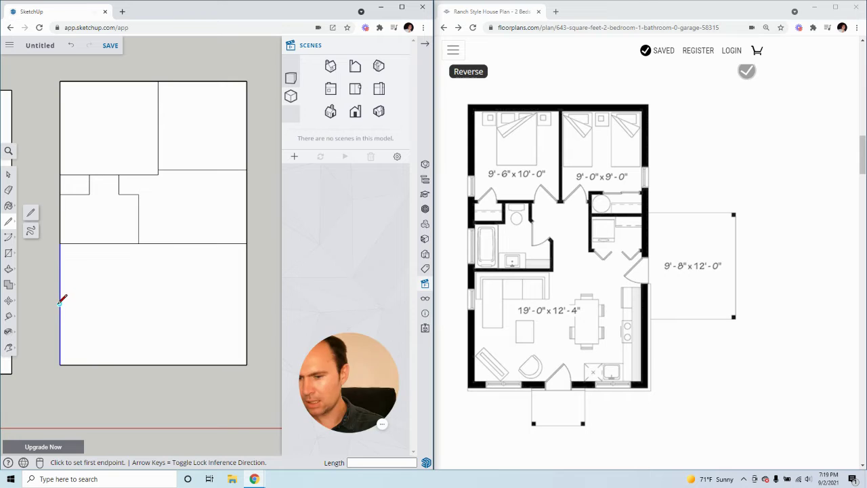
{"action": "left_click", "coordinate": [60, 303]}
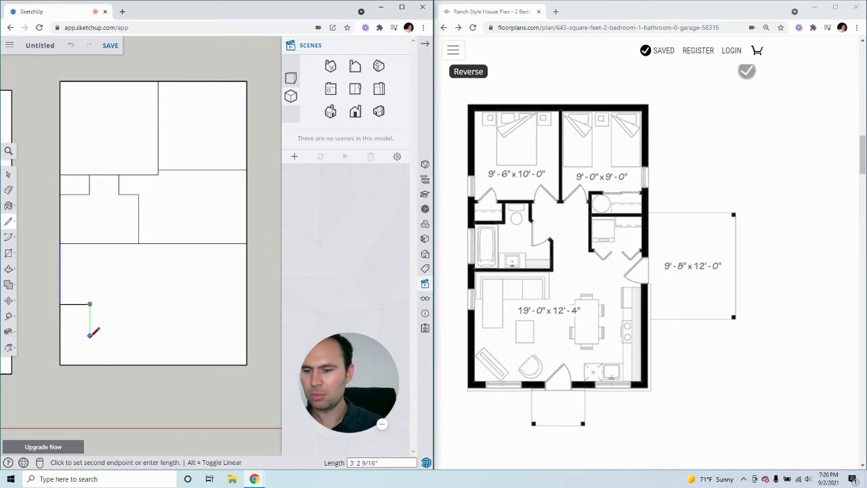
{"action": "left_click", "coordinate": [7, 173]}
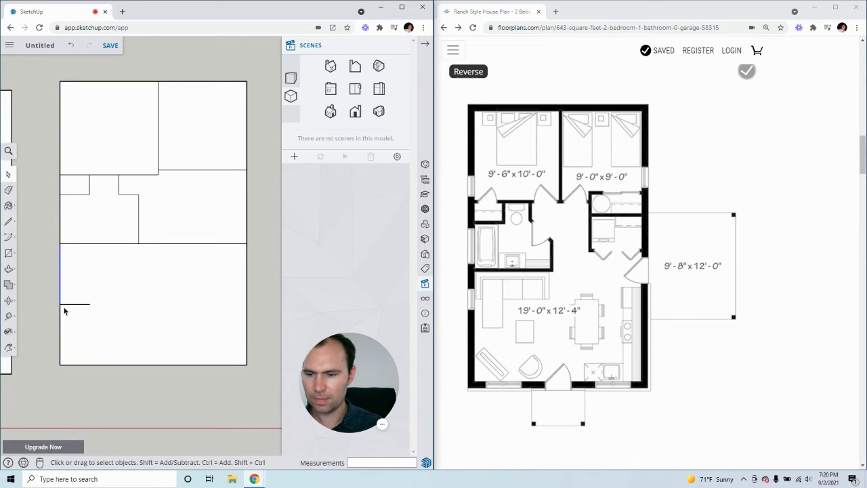
{"action": "left_click", "coordinate": [60, 325]}
{"action": "left_click", "coordinate": [60, 292]}
{"action": "left_click", "coordinate": [69, 305]}
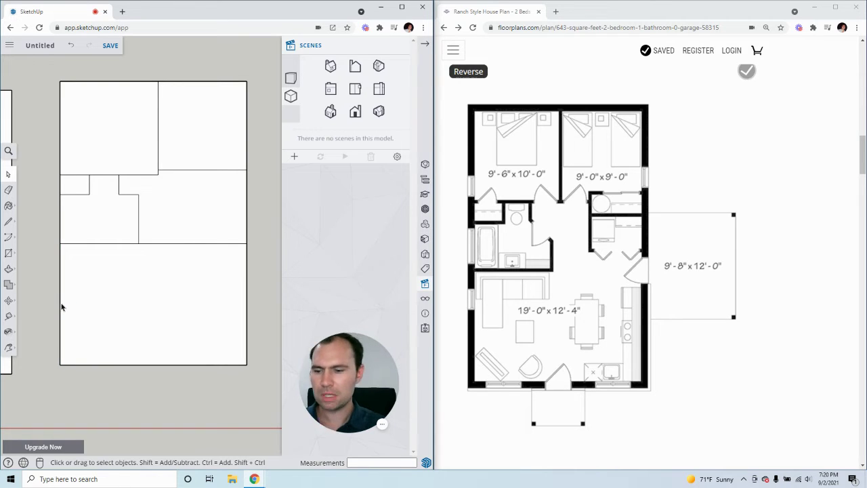
Step: Copy the living room's left edge 6" outward along the red axis for the exterior wall thickness
{"action": "left_click", "coordinate": [59, 309]}
{"action": "key", "text": "m"}
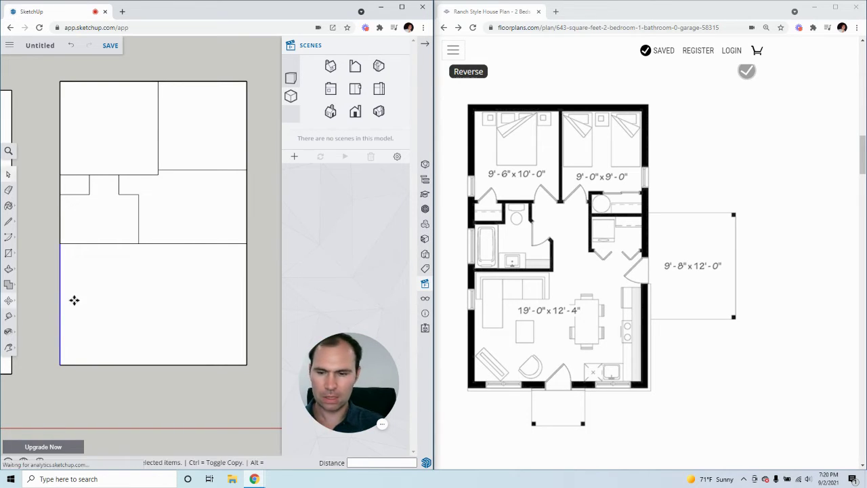
{"action": "left_click", "coordinate": [9, 174]}
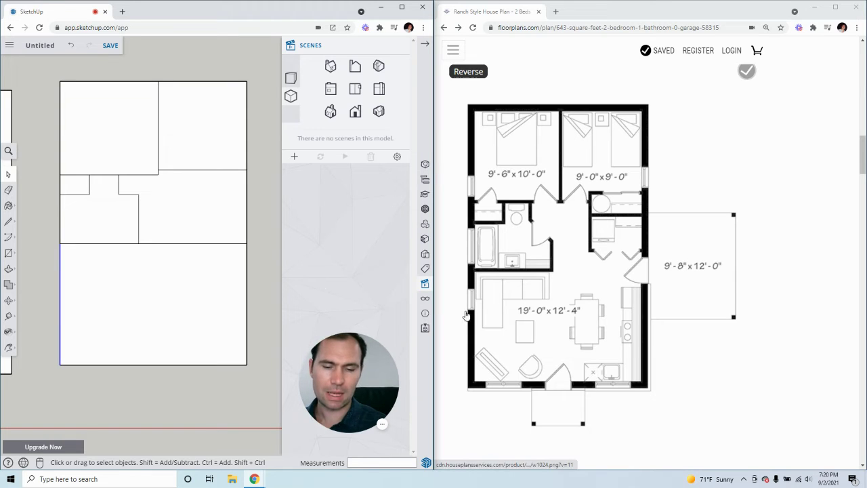
{"action": "left_click", "coordinate": [587, 14]}
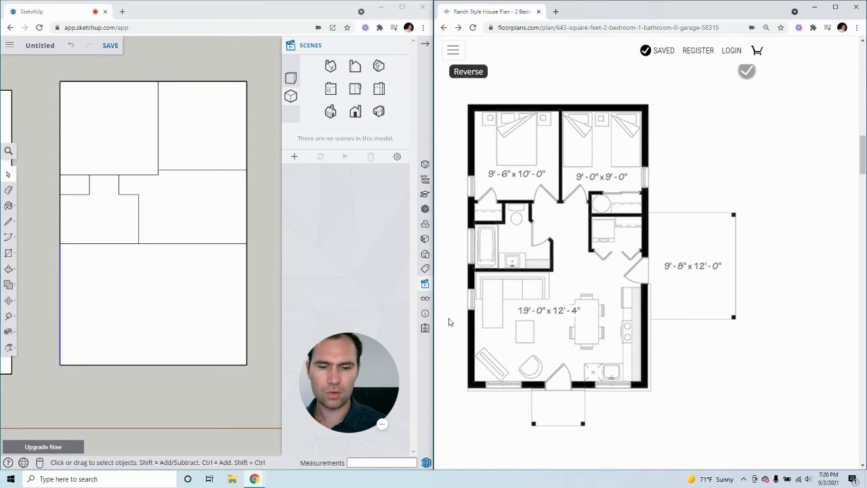
{"action": "left_click", "coordinate": [326, 22]}
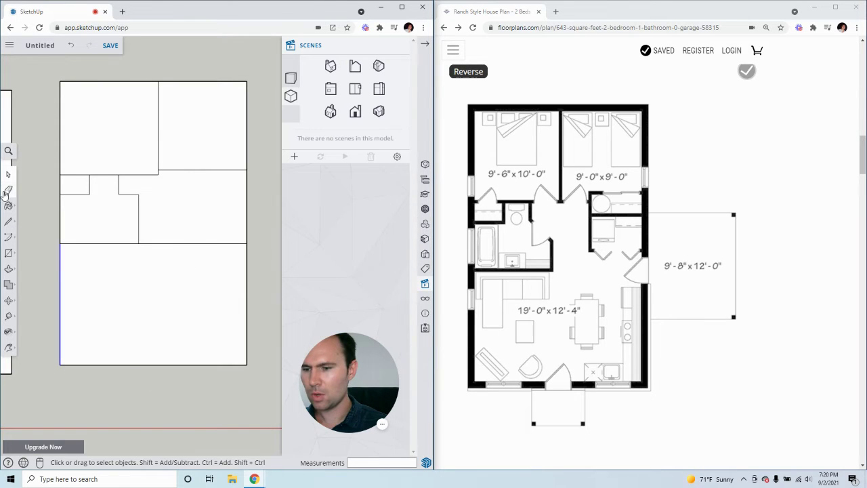
{"action": "left_click", "coordinate": [8, 300]}
{"action": "left_click", "coordinate": [32, 285]}
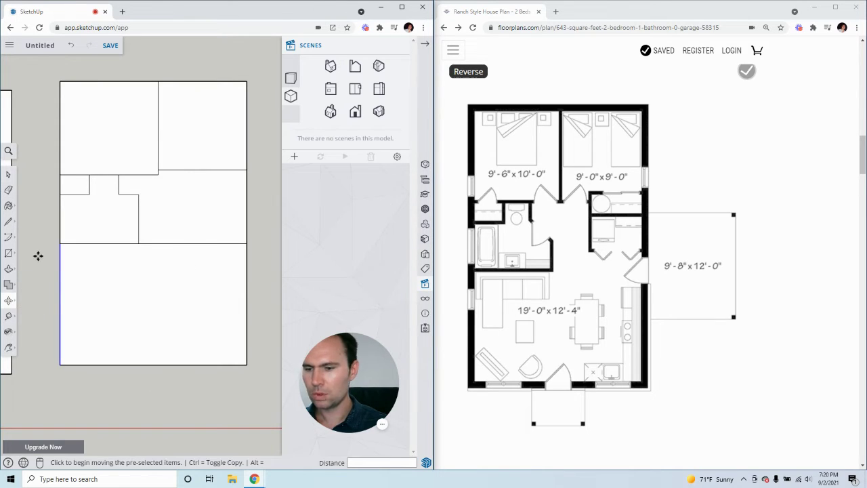
{"action": "key", "text": "ctrl"}
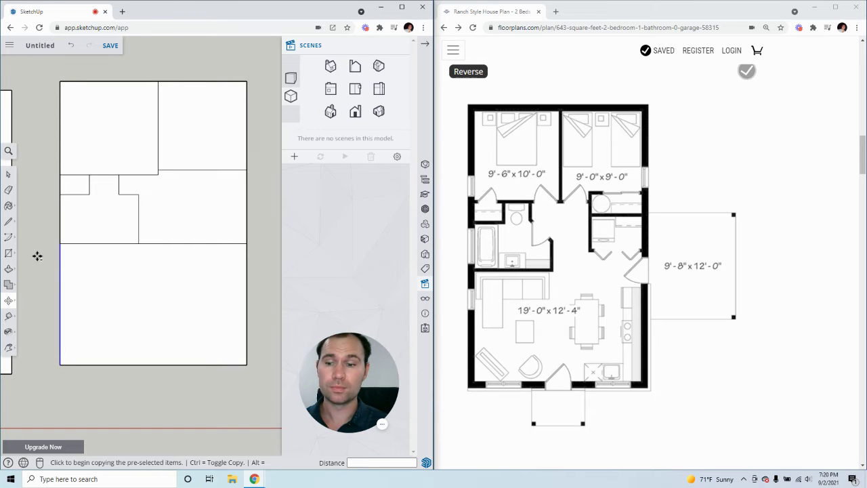
{"action": "left_click", "coordinate": [60, 304]}
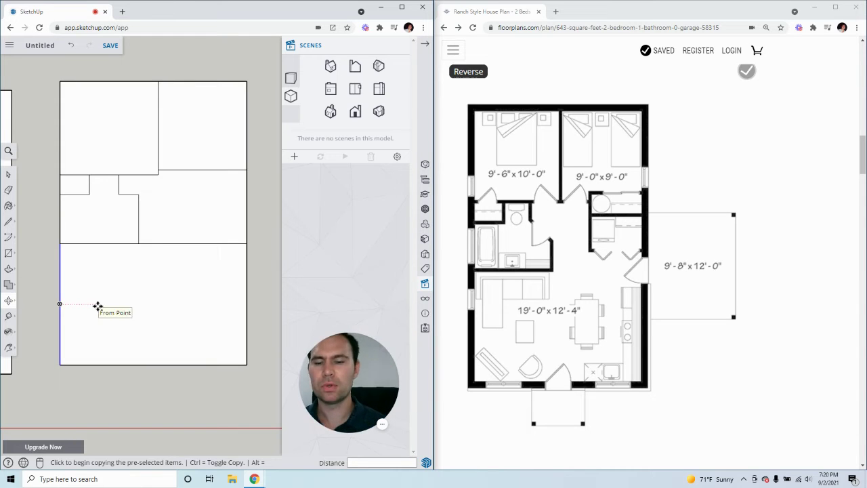
{"action": "left_click", "coordinate": [58, 337]}
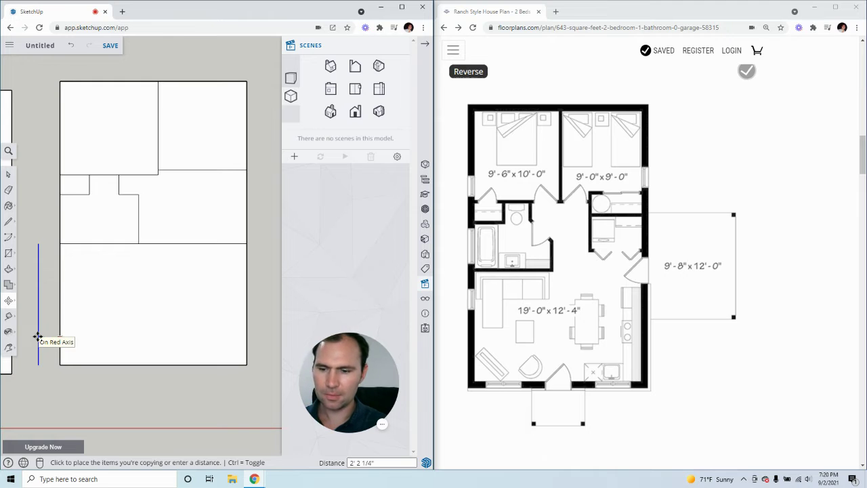
{"action": "key", "text": "Return"}
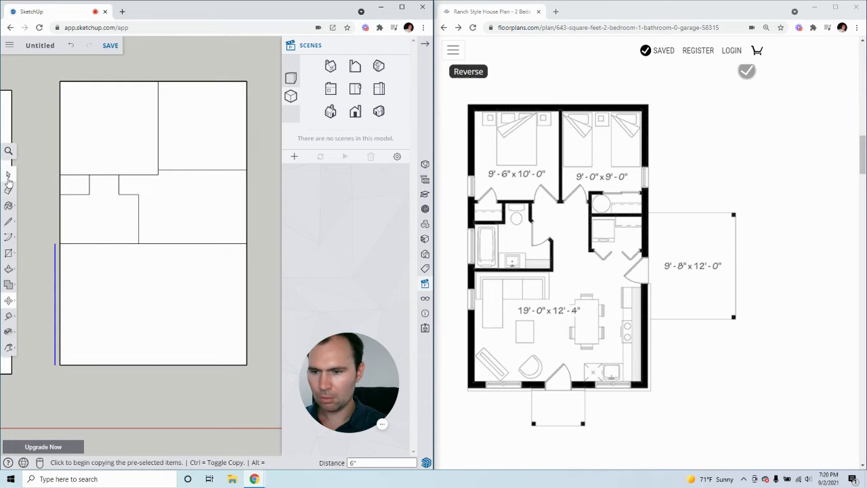
Step: Copy the upper-left bedroom's left edge 6" outward along the red axis
{"action": "left_click", "coordinate": [8, 175]}
{"action": "left_click", "coordinate": [60, 98]}
{"action": "key", "text": "m"}
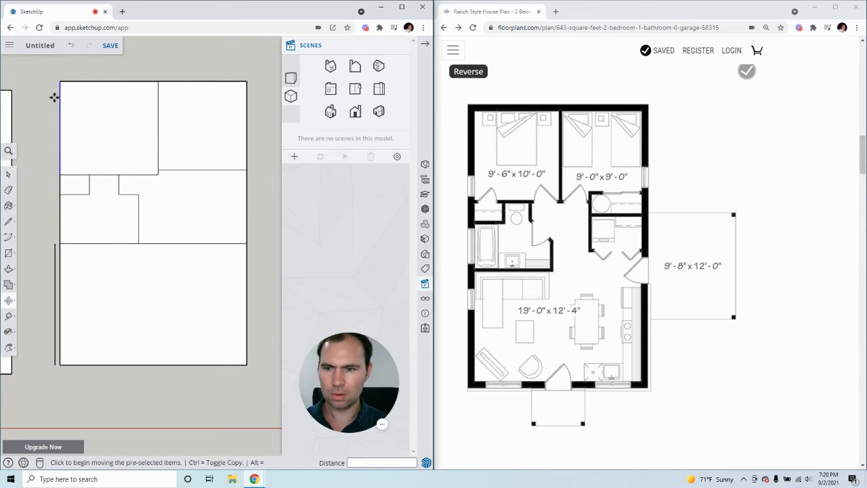
{"action": "key", "text": "ctrl"}
{"action": "left_click", "coordinate": [57, 100]}
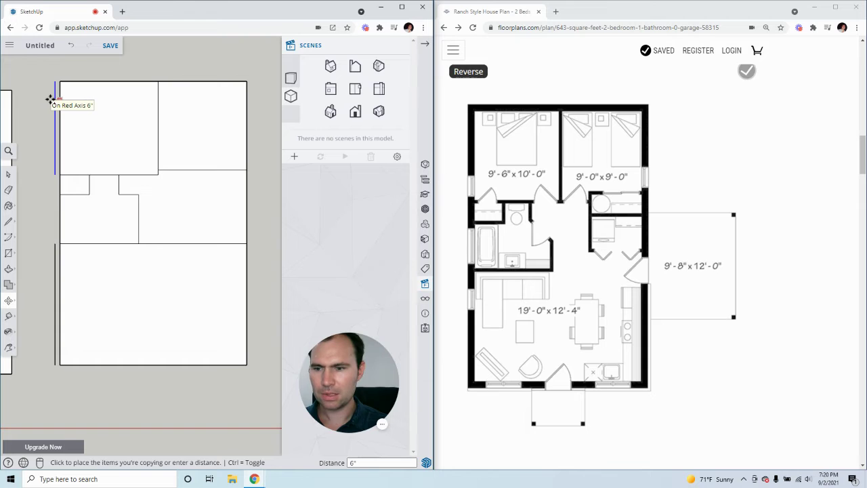
{"action": "left_click", "coordinate": [51, 101]}
Step: Bridge the gap between the two outer wall lines on the left side with a line, and delete the stray segment running outward
{"action": "left_click", "coordinate": [8, 221]}
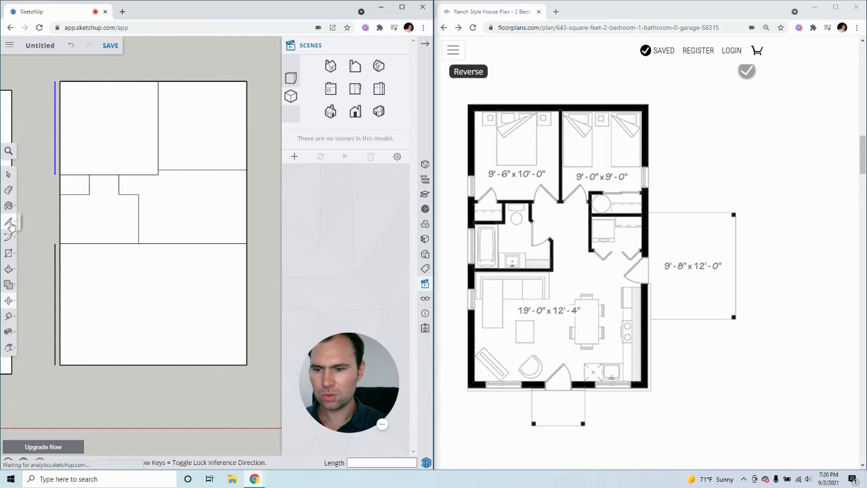
{"action": "left_click", "coordinate": [55, 243]}
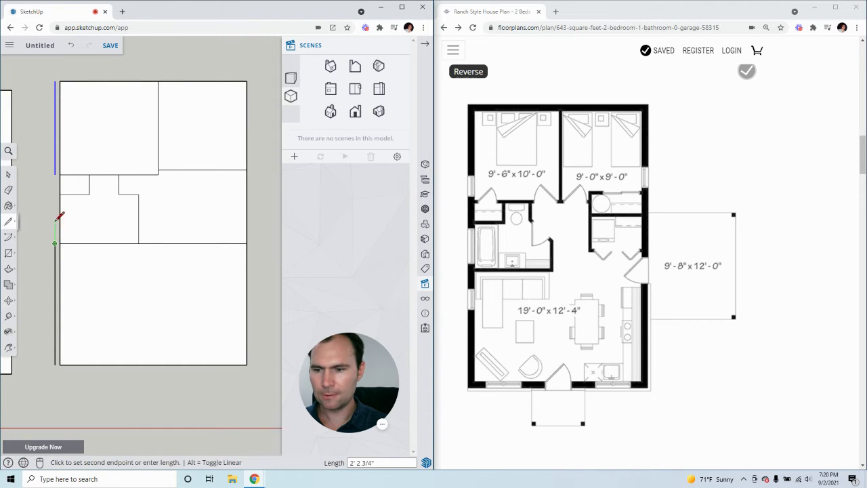
{"action": "left_click", "coordinate": [55, 175]}
{"action": "left_click", "coordinate": [18, 175]}
{"action": "left_click", "coordinate": [14, 175]}
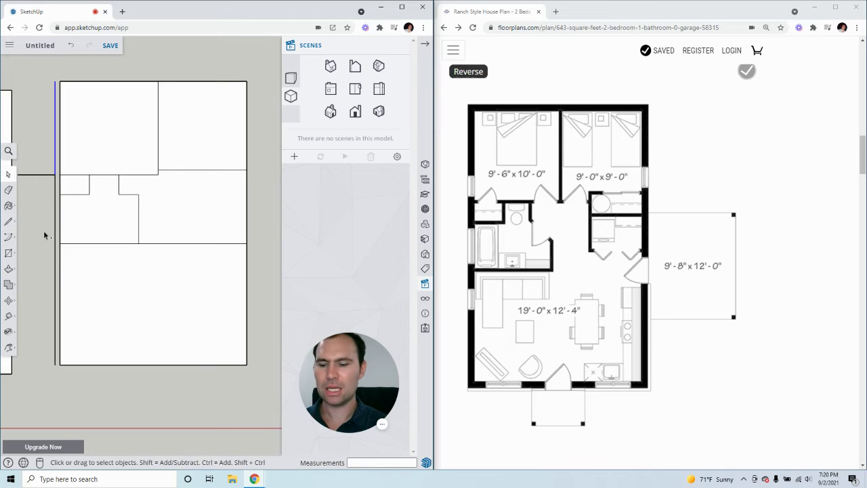
{"action": "key", "text": "Delete"}
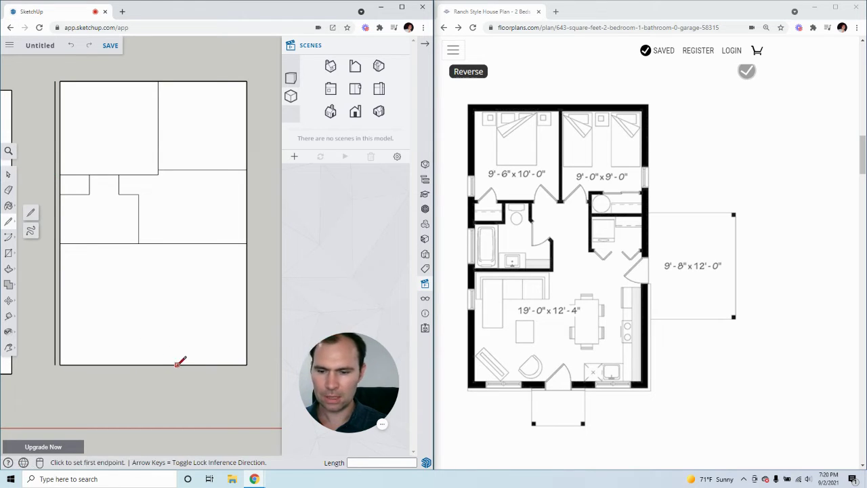
Step: Copy the living room's lower edge 6" outward along the green axis
{"action": "left_click", "coordinate": [201, 364]}
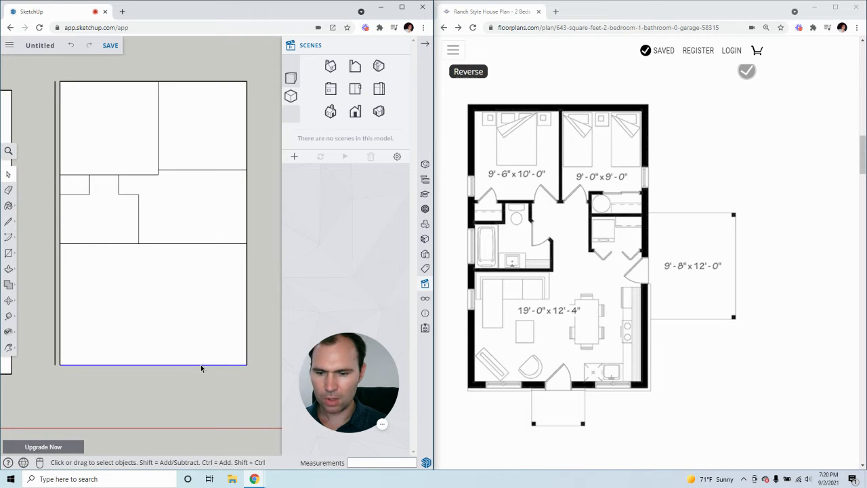
{"action": "key", "text": "m"}
{"action": "key", "text": "ctrl"}
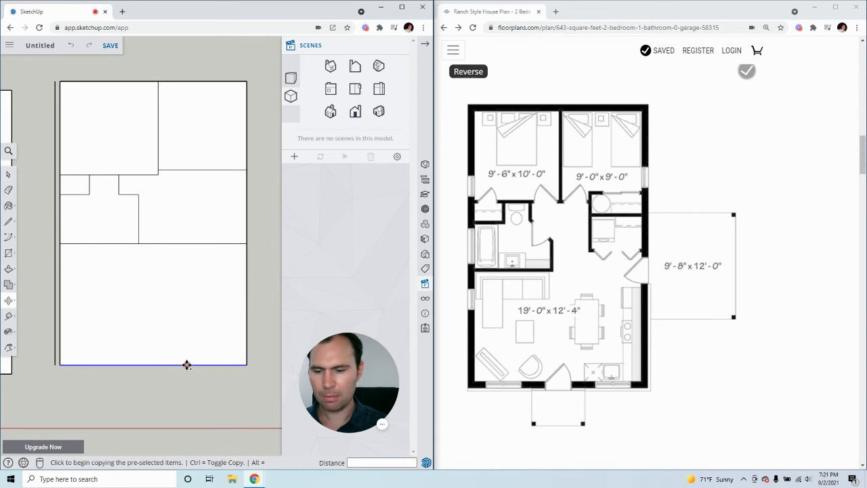
{"action": "left_click", "coordinate": [183, 364]}
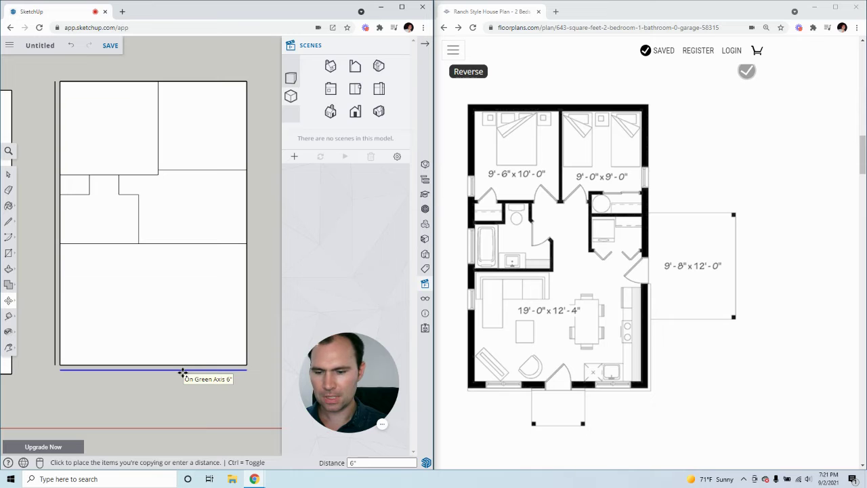
{"action": "left_click", "coordinate": [183, 374]}
{"action": "key", "text": "space"}
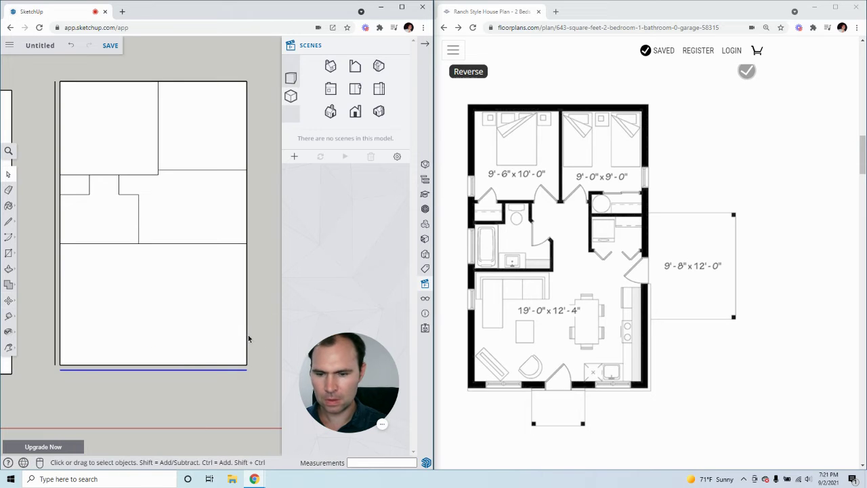
Step: Copy the living room's right edge 6" outward along the red axis
{"action": "left_click", "coordinate": [247, 335]}
{"action": "key", "text": "m"}
{"action": "key", "text": "ctrl"}
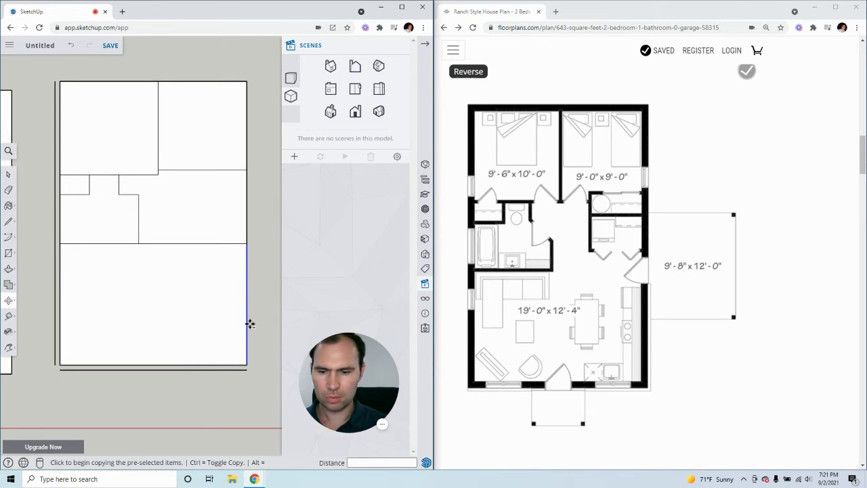
{"action": "left_click", "coordinate": [247, 325]}
{"action": "left_click", "coordinate": [252, 320]}
{"action": "key", "text": "space"}
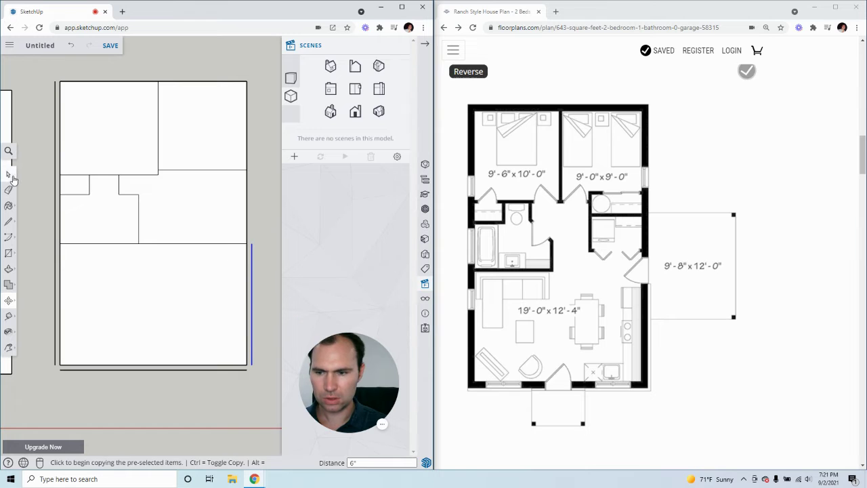
Step: Copy the upper-right bedroom's right edge 6" outward along the red axis
{"action": "left_click", "coordinate": [247, 125]}
{"action": "key", "text": "m"}
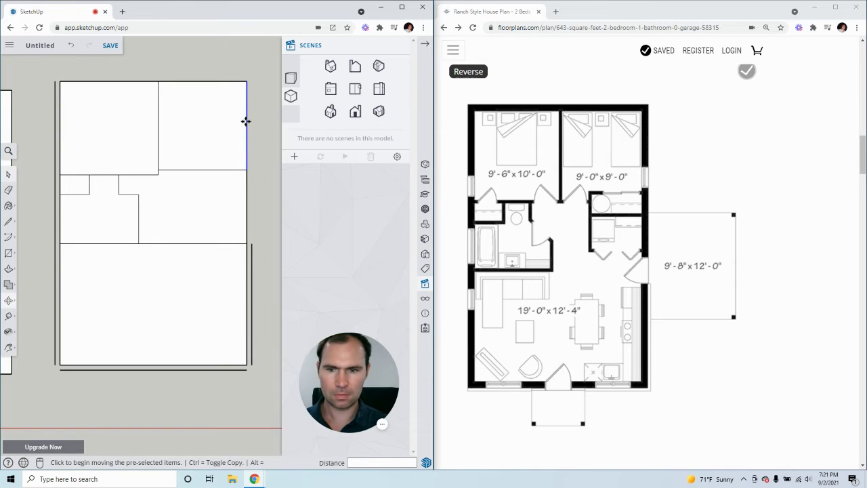
{"action": "key", "text": "ctrl"}
{"action": "left_click", "coordinate": [247, 126]}
{"action": "left_click", "coordinate": [250, 122]}
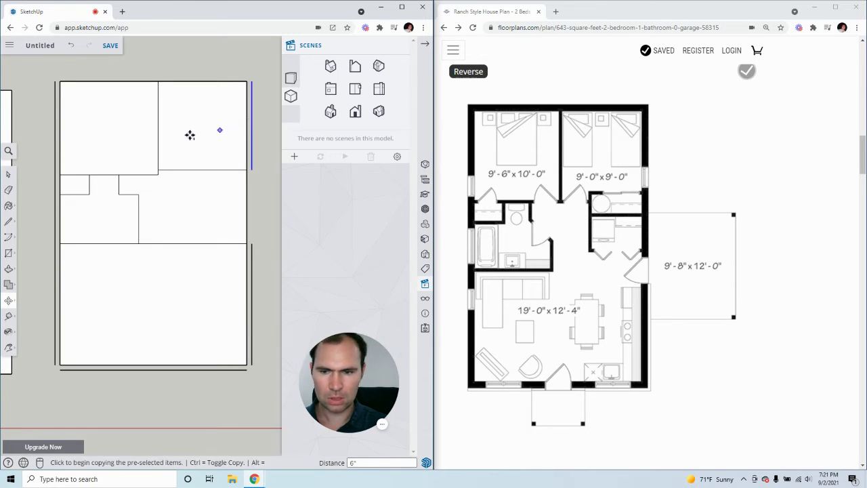
{"action": "left_click", "coordinate": [8, 174]}
Step: Copy the middle section of the floor's right edge outward by its upper endpoint to the end of the bedroom's outer wall line
{"action": "left_click", "coordinate": [246, 198]}
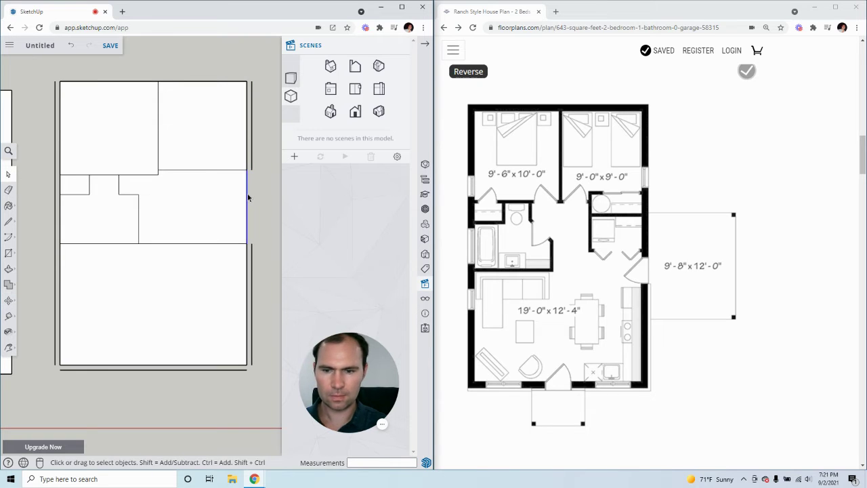
{"action": "key", "text": "m"}
{"action": "key", "text": "ctrl"}
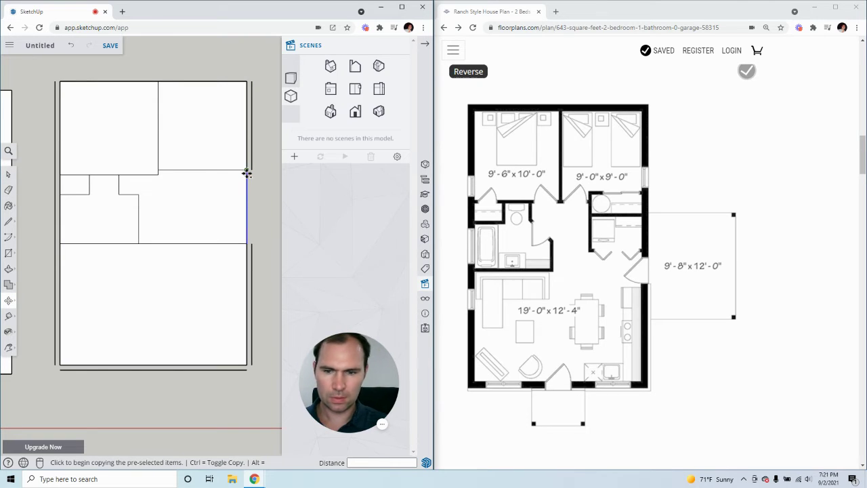
{"action": "left_click", "coordinate": [246, 170]}
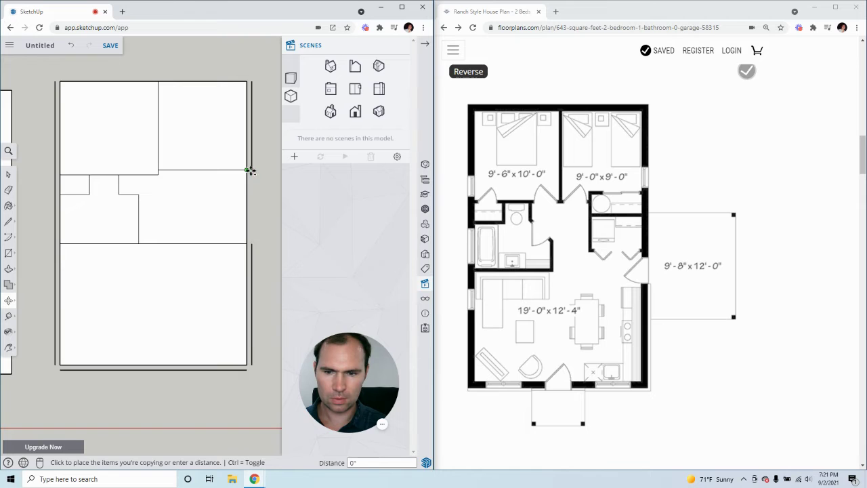
{"action": "left_click", "coordinate": [251, 170]}
{"action": "left_click", "coordinate": [8, 174]}
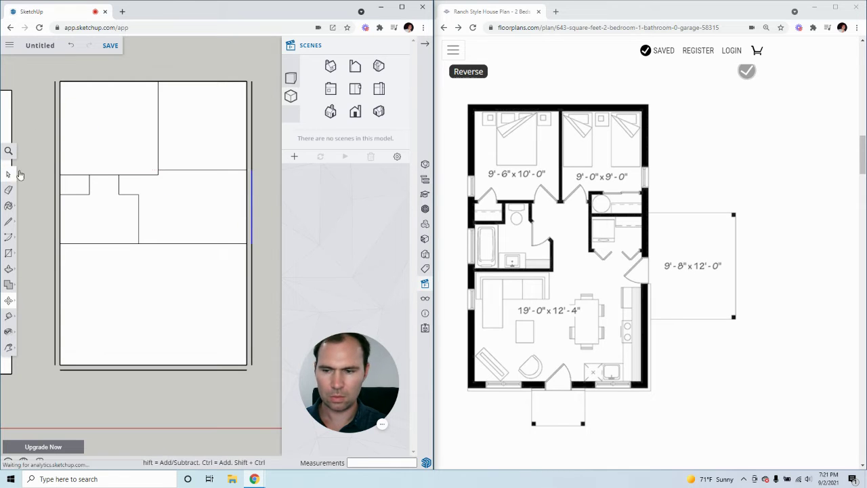
Step: Copy the upper-right bedroom's upper edge 6" outward along the green axis
{"action": "left_click", "coordinate": [197, 84]}
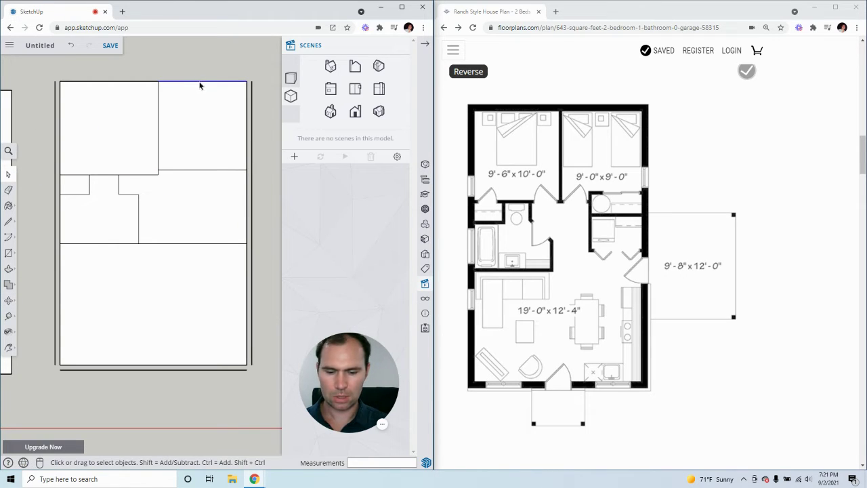
{"action": "key", "text": "m"}
{"action": "key", "text": "ctrl"}
{"action": "left_click", "coordinate": [247, 81]}
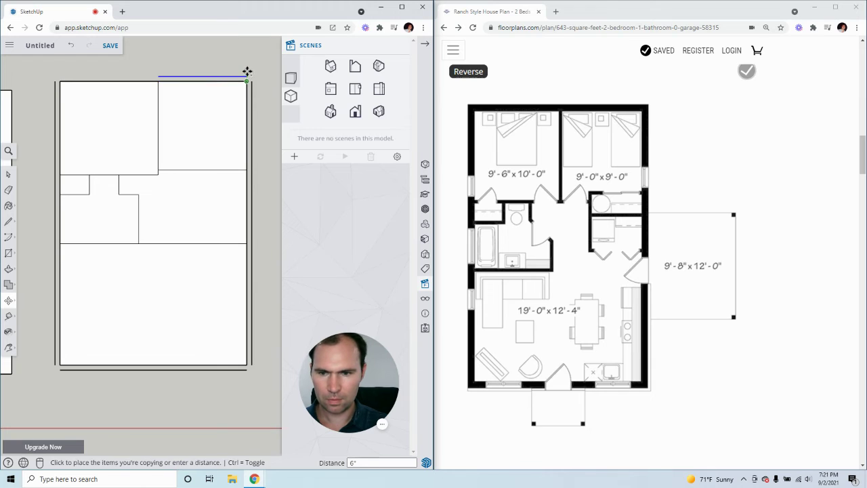
{"action": "left_click", "coordinate": [247, 76]}
{"action": "left_click", "coordinate": [8, 174]}
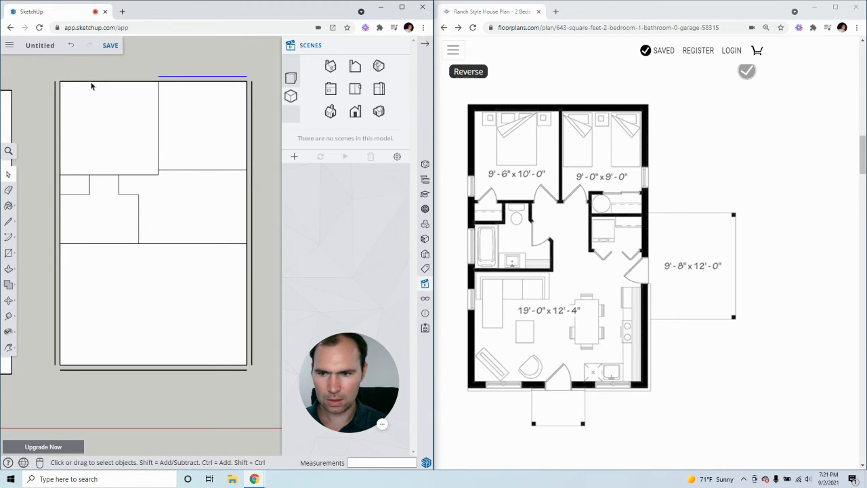
Step: Copy the upper-left bedroom's upper edge 6" outward along the green axis
{"action": "left_click", "coordinate": [92, 84]}
{"action": "key", "text": "m"}
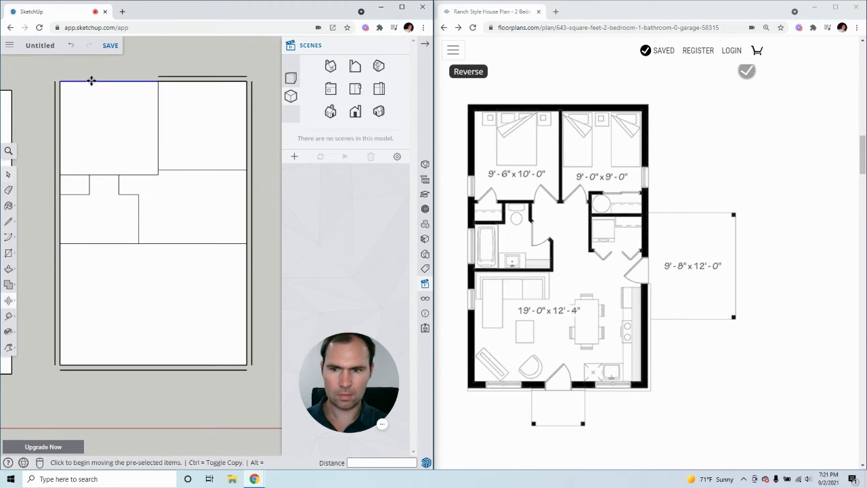
{"action": "key", "text": "ctrl"}
{"action": "left_click", "coordinate": [63, 81]}
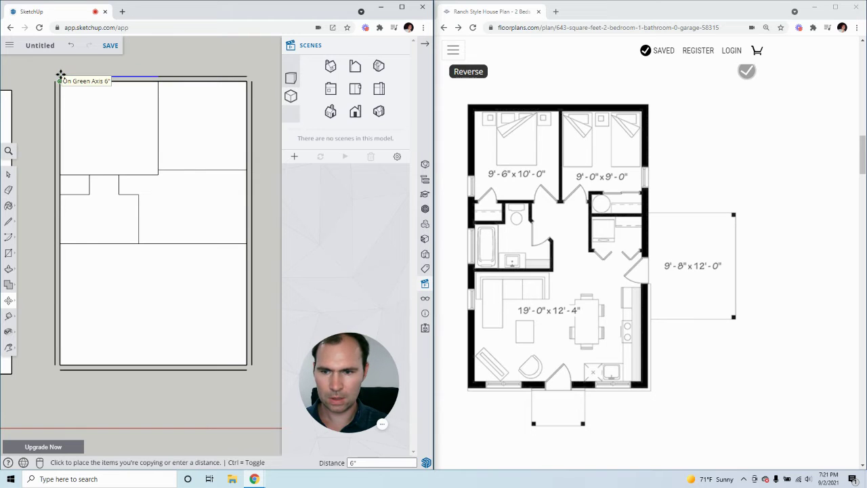
{"action": "left_click", "coordinate": [61, 77]}
{"action": "left_click", "coordinate": [5, 175]}
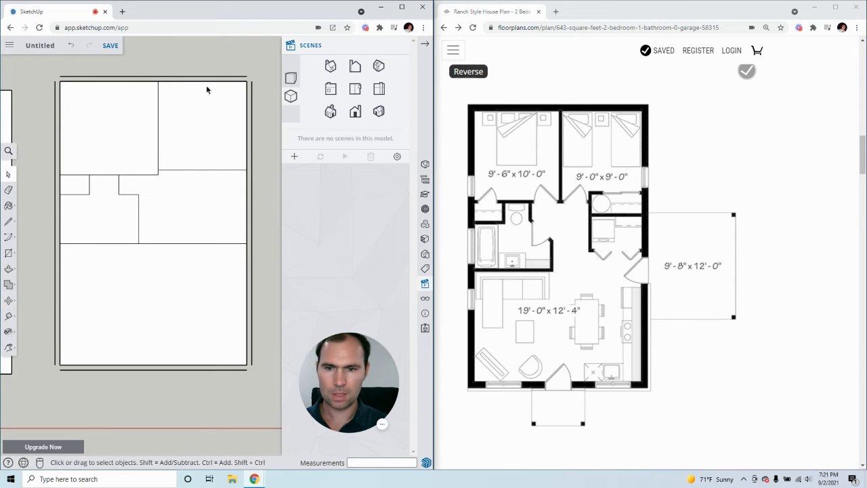
Step: Extend the left outer wall line past the upper-left corner and join the upper outer wall line to it
{"action": "key", "text": "l"}
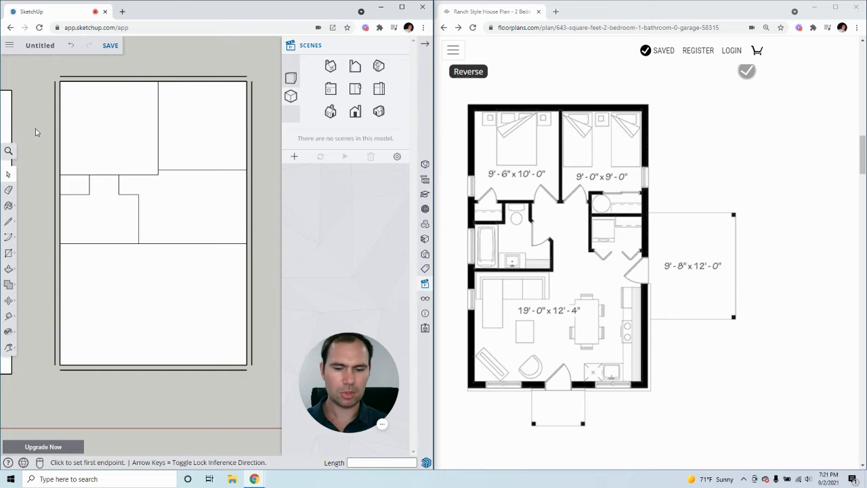
{"action": "left_click", "coordinate": [55, 81]}
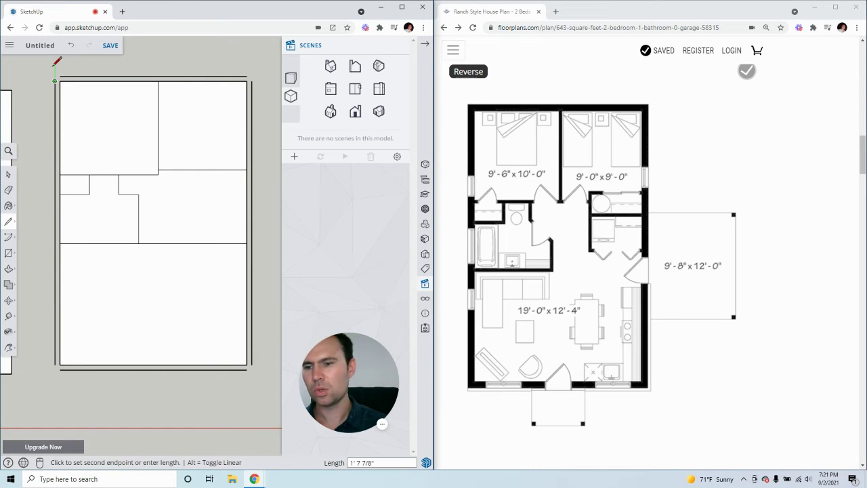
{"action": "left_click", "coordinate": [55, 66]}
{"action": "key", "text": "Escape"}
{"action": "scroll", "coordinate": [53, 73], "scroll_direction": "up", "scroll_amount": 5}
{"action": "scroll", "coordinate": [56, 73], "scroll_direction": "up", "scroll_amount": 3}
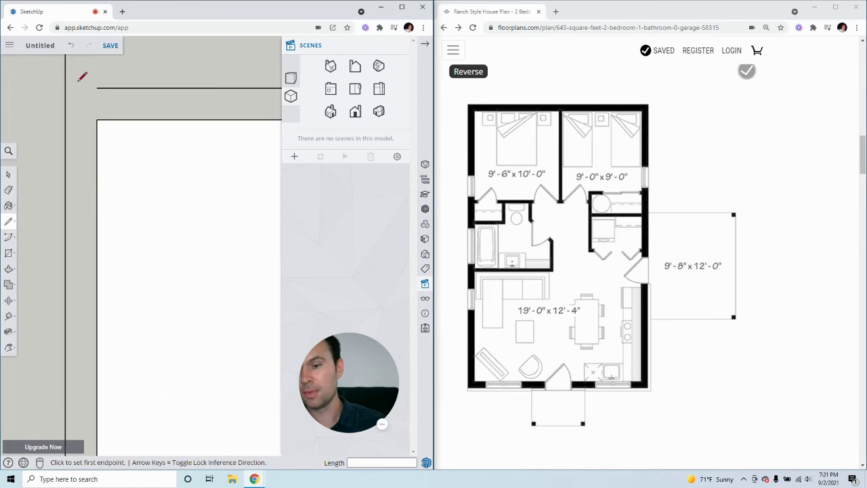
{"action": "left_click", "coordinate": [66, 88]}
{"action": "scroll", "coordinate": [88, 151], "scroll_direction": "down", "scroll_amount": 8}
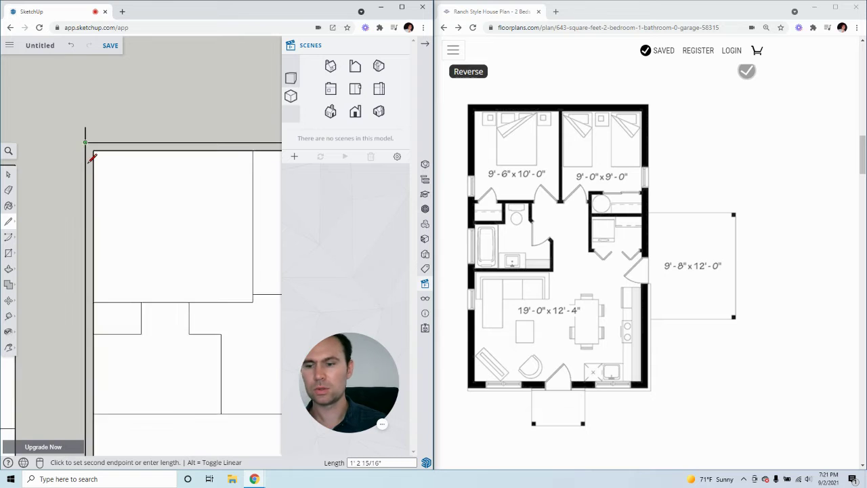
{"action": "scroll", "coordinate": [238, 147], "scroll_direction": "up", "scroll_amount": 5}
{"action": "key", "text": "Escape"}
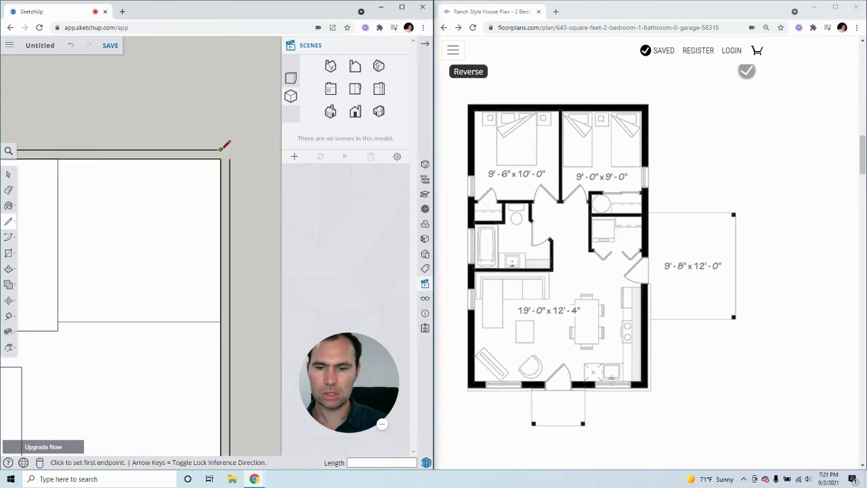
Step: Extend the upper outer wall line past the upper-right corner and join the right outer wall line up to it
{"action": "left_click", "coordinate": [221, 150]}
{"action": "left_click", "coordinate": [253, 150]}
{"action": "key", "text": "Escape"}
{"action": "left_click", "coordinate": [231, 157]}
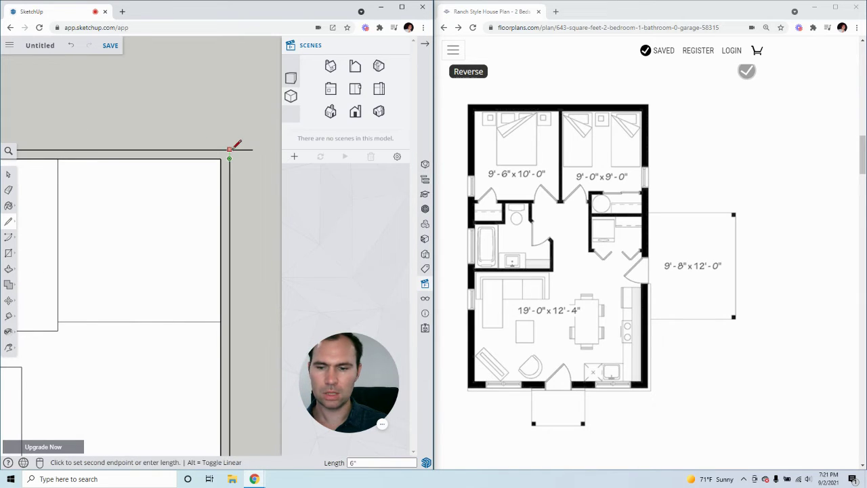
{"action": "key", "text": "Escape"}
Step: Draw a trial chain of four connected lines below the floor plan, end the chain, and delete all of its lines
{"action": "scroll", "coordinate": [230, 176], "scroll_direction": "down", "scroll_amount": 6}
{"action": "scroll", "coordinate": [227, 244], "scroll_direction": "up", "scroll_amount": 2}
{"action": "scroll", "coordinate": [223, 275], "scroll_direction": "up", "scroll_amount": 2}
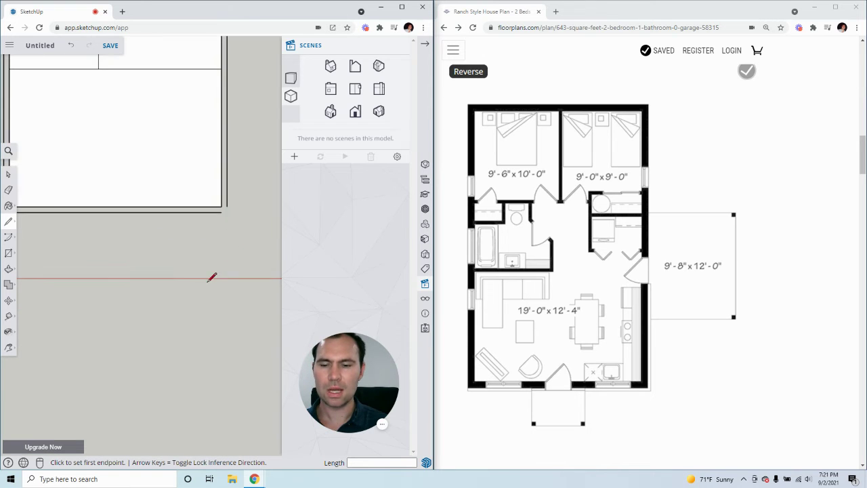
{"action": "left_click", "coordinate": [162, 311]}
{"action": "left_click", "coordinate": [198, 248]}
{"action": "left_click", "coordinate": [251, 312]}
{"action": "left_click", "coordinate": [184, 381]}
{"action": "left_click", "coordinate": [105, 342]}
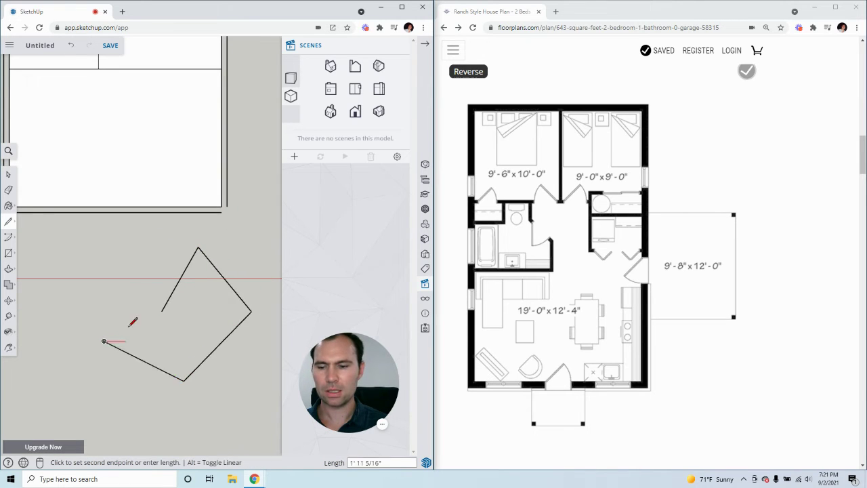
{"action": "key", "text": "Escape"}
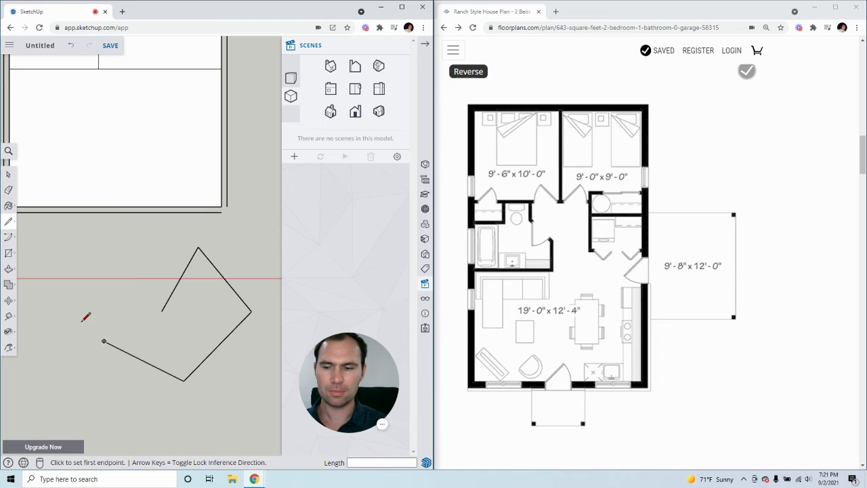
{"action": "left_click", "coordinate": [9, 174]}
{"action": "left_click_drag", "start_coordinate": [272, 429], "coordinate": [82, 235]}
{"action": "key", "text": "Delete"}
{"action": "scroll", "coordinate": [185, 269], "scroll_direction": "down", "scroll_amount": 3}
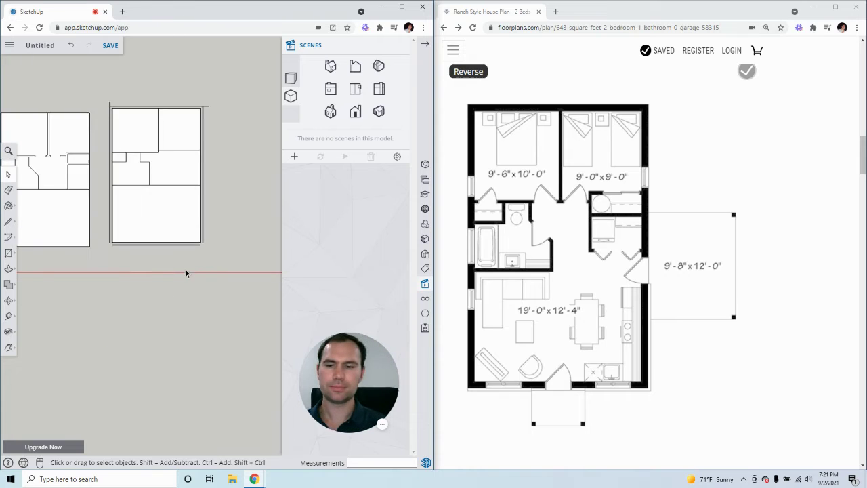
{"action": "scroll", "coordinate": [213, 231], "scroll_direction": "up", "scroll_amount": 3}
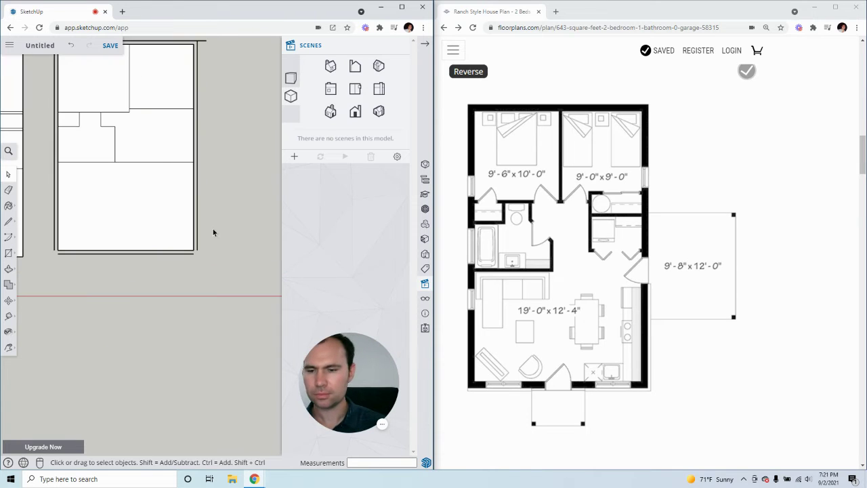
Step: Extend the left outer wall line past the plan's lower-left corner and join the lower outer wall line to it
{"action": "left_click", "coordinate": [8, 221]}
{"action": "scroll", "coordinate": [68, 249], "scroll_direction": "up", "scroll_amount": 3}
{"action": "left_click", "coordinate": [76, 253]}
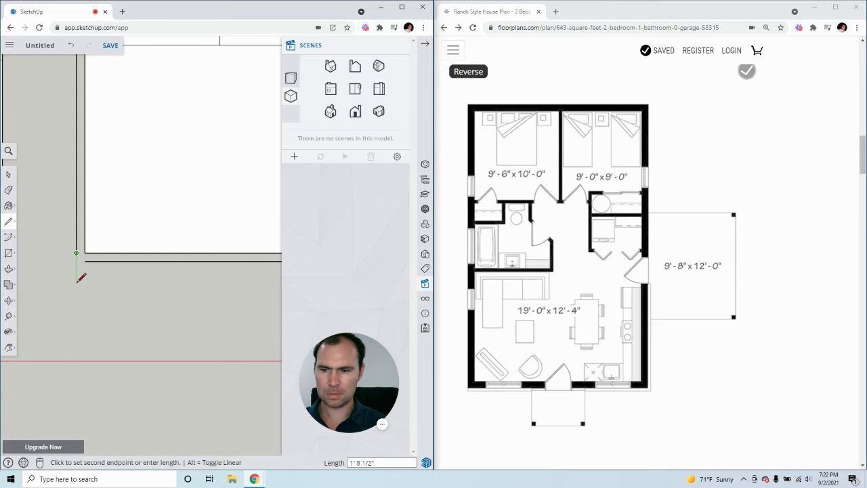
{"action": "left_click", "coordinate": [76, 281]}
{"action": "key", "text": "Escape"}
{"action": "scroll", "coordinate": [85, 264], "scroll_direction": "up", "scroll_amount": 2}
{"action": "left_click", "coordinate": [85, 259]}
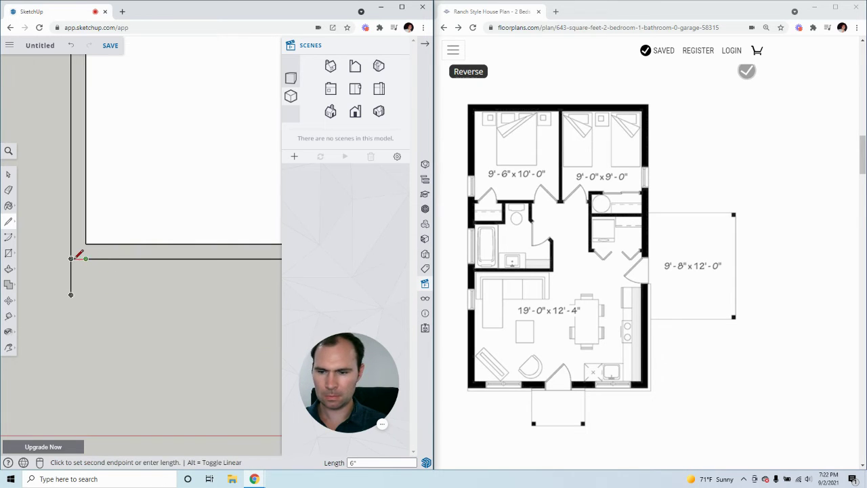
{"action": "left_click", "coordinate": [70, 259]}
Step: Extend the right outer wall line past the lower-right corner and join the lower outer wall line to it
{"action": "scroll", "coordinate": [72, 265], "scroll_direction": "down", "scroll_amount": 3}
{"action": "scroll", "coordinate": [115, 267], "scroll_direction": "down", "scroll_amount": 2}
{"action": "scroll", "coordinate": [160, 255], "scroll_direction": "up", "scroll_amount": 3}
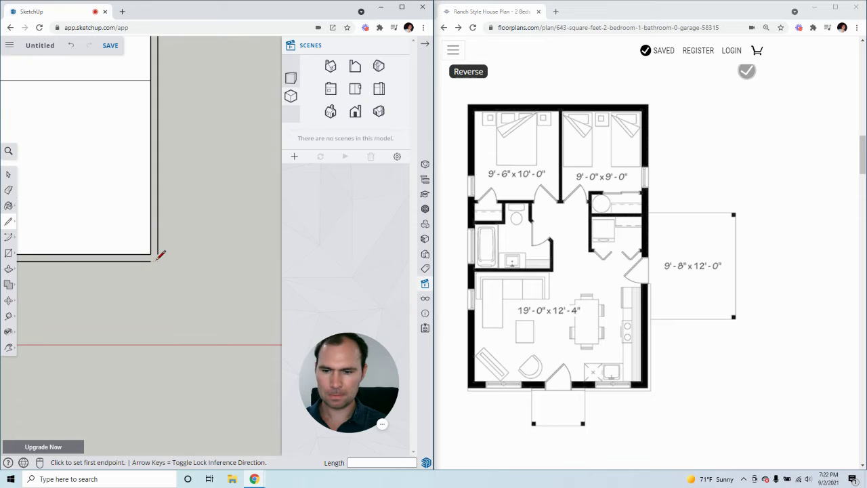
{"action": "left_click", "coordinate": [157, 254]}
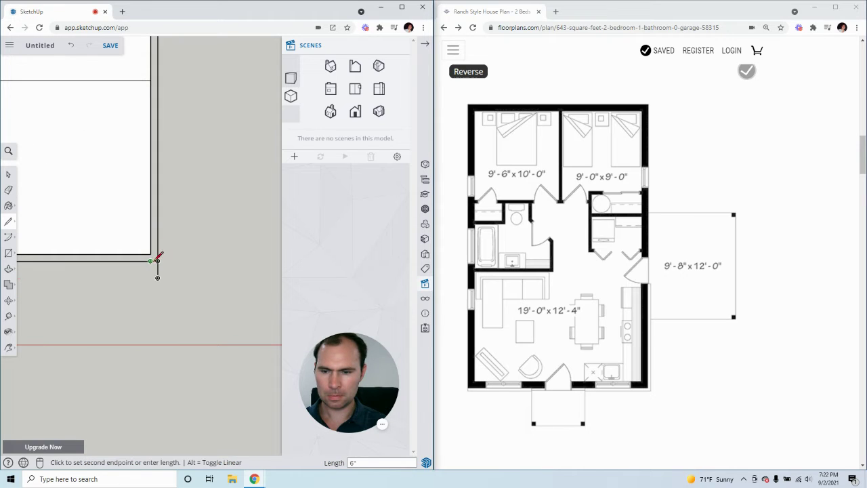
{"action": "left_click", "coordinate": [157, 277]}
{"action": "scroll", "coordinate": [210, 273], "scroll_direction": "down", "scroll_amount": 3}
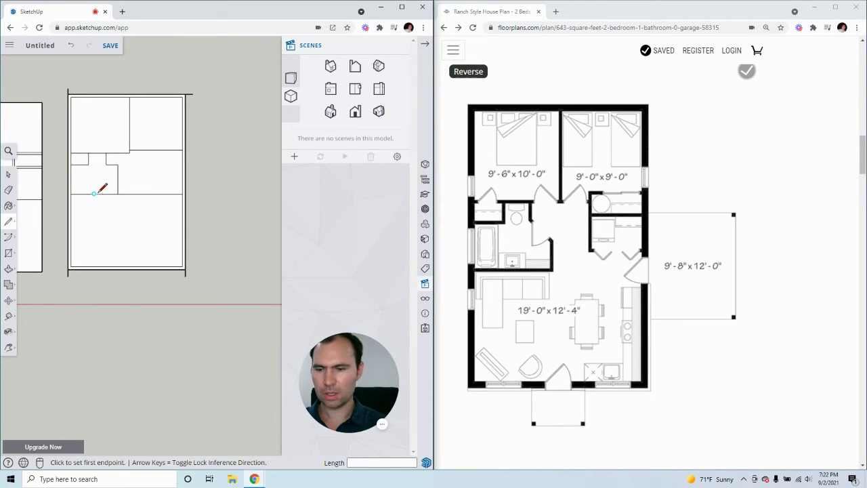
Step: Delete the line ends that overhang the outer wall corners to leave a clean exterior wall outline
{"action": "left_click", "coordinate": [8, 174]}
{"action": "scroll", "coordinate": [180, 240], "scroll_direction": "up", "scroll_amount": 3}
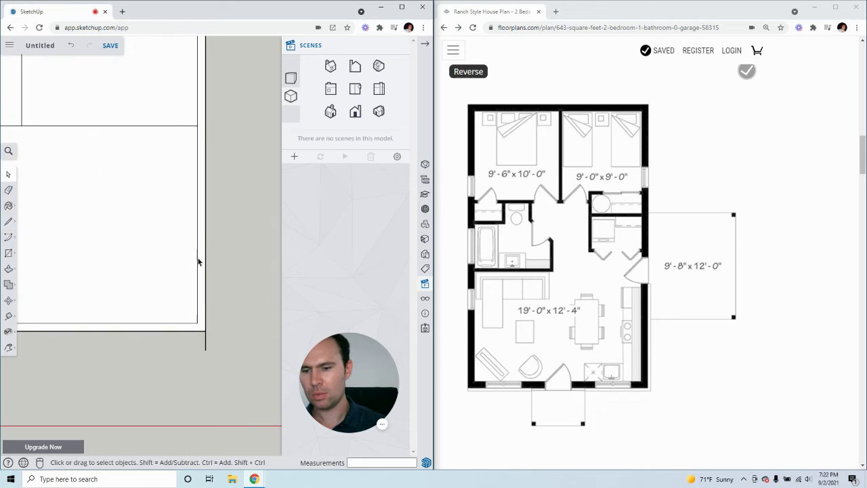
{"action": "left_click", "coordinate": [199, 261]}
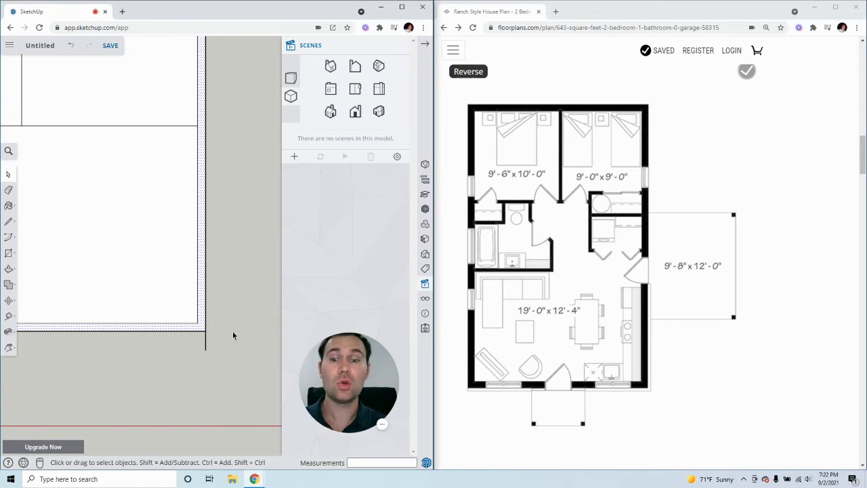
{"action": "left_click", "coordinate": [207, 345]}
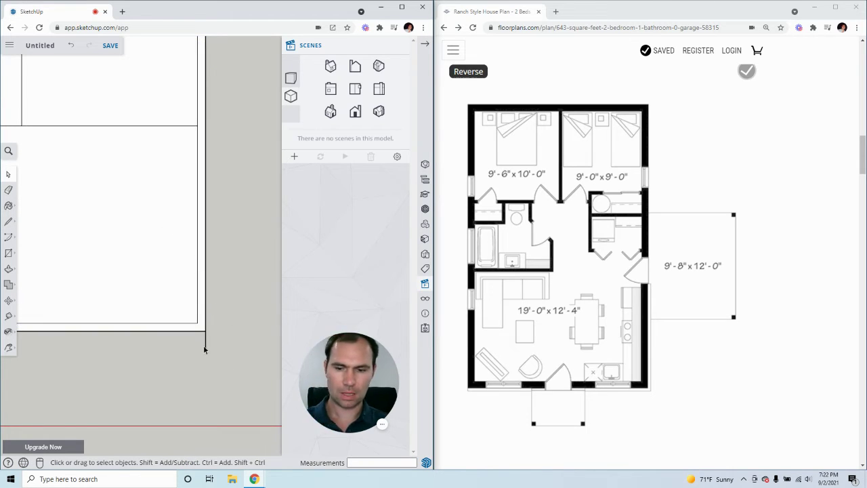
{"action": "scroll", "coordinate": [207, 347], "scroll_direction": "down", "scroll_amount": 3}
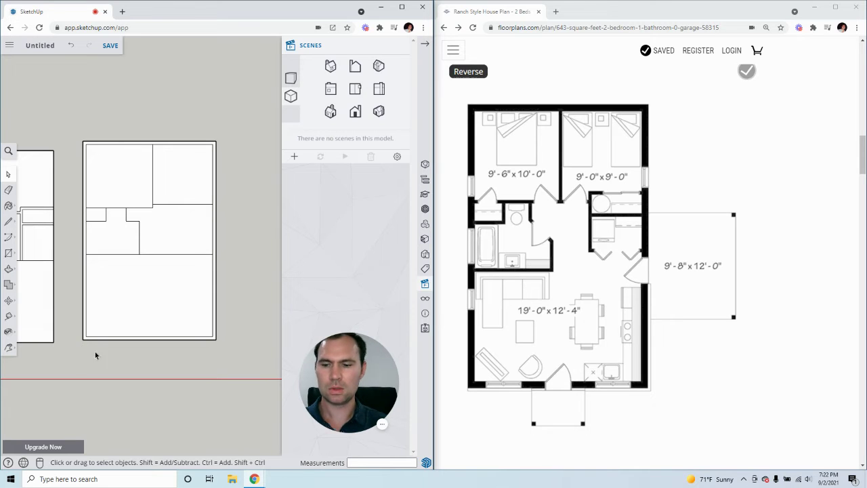
Step: Examine the exterior wall's corners and face all around the plan and compare the interior wall layout with the online plan
{"action": "scroll", "coordinate": [221, 321], "scroll_direction": "up", "scroll_amount": 3}
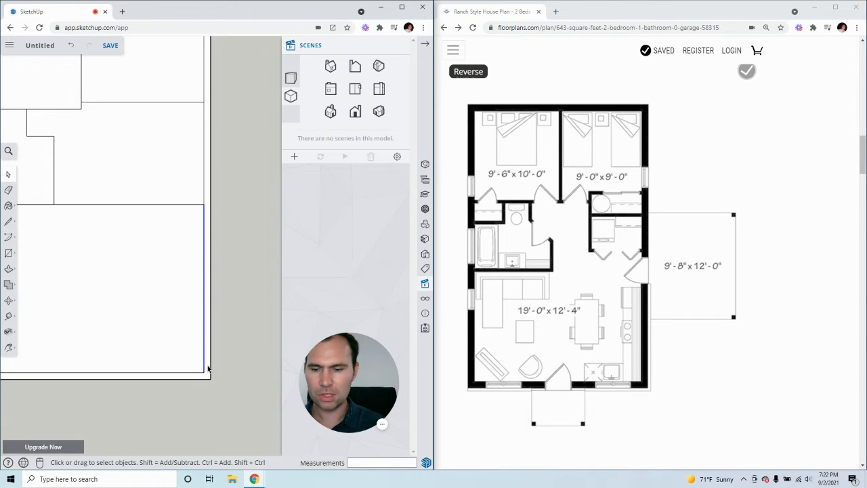
{"action": "scroll", "coordinate": [229, 361], "scroll_direction": "down", "scroll_amount": 4}
{"action": "scroll", "coordinate": [90, 159], "scroll_direction": "up", "scroll_amount": 4}
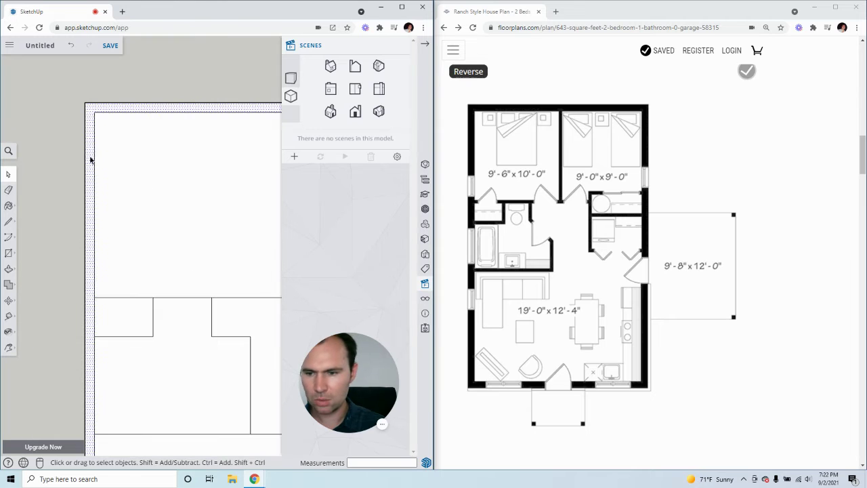
{"action": "left_click", "coordinate": [148, 170]}
{"action": "left_click", "coordinate": [91, 140]}
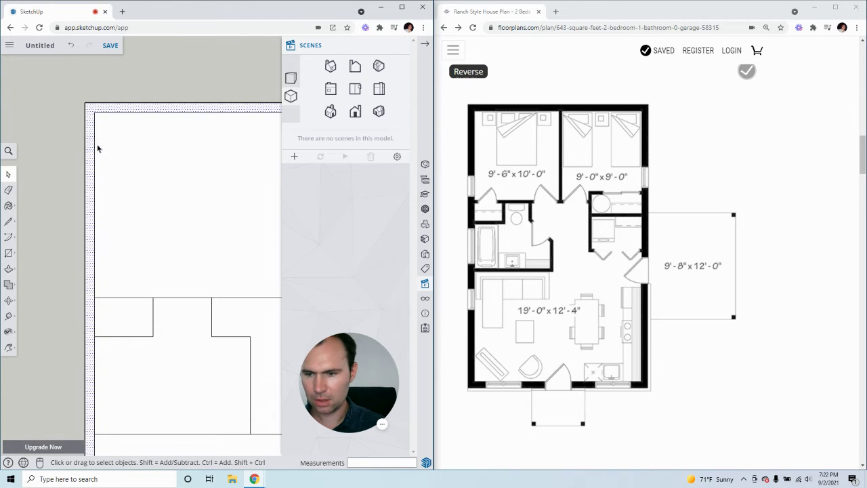
{"action": "scroll", "coordinate": [38, 244], "scroll_direction": "down", "scroll_amount": 4}
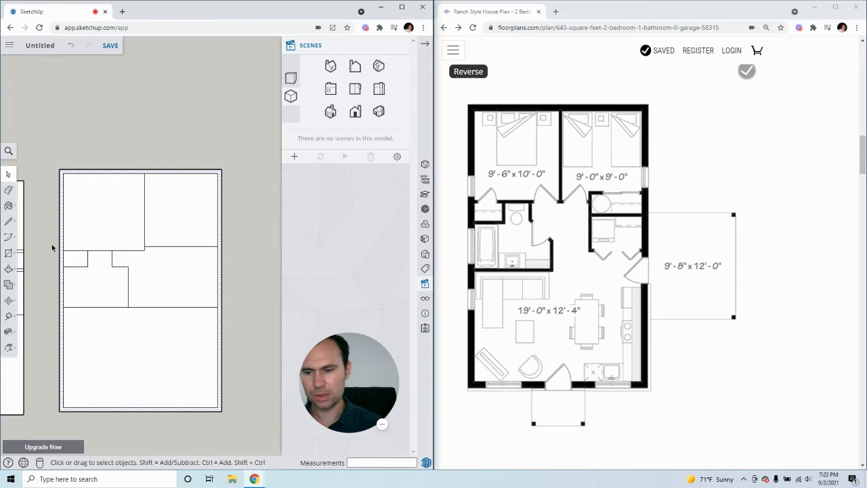
{"action": "scroll", "coordinate": [257, 263], "scroll_direction": "down", "scroll_amount": 3}
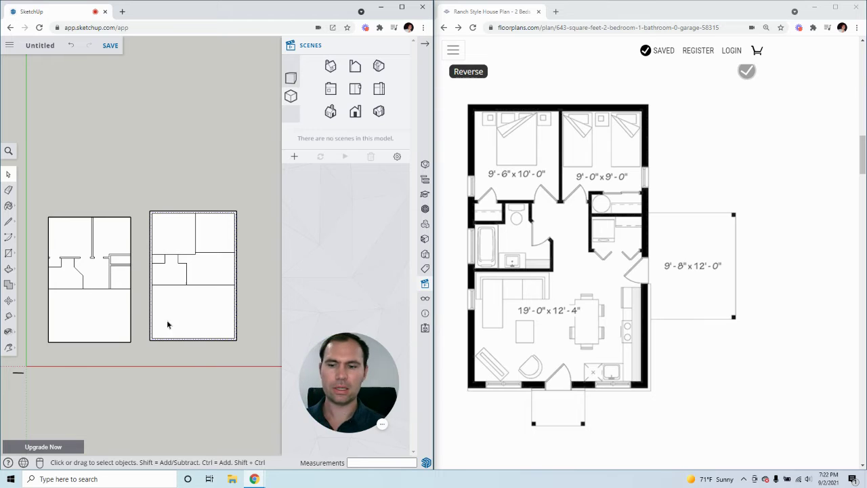
{"action": "scroll", "coordinate": [235, 341], "scroll_direction": "up", "scroll_amount": 3}
{"action": "scroll", "coordinate": [172, 228], "scroll_direction": "down", "scroll_amount": 1}
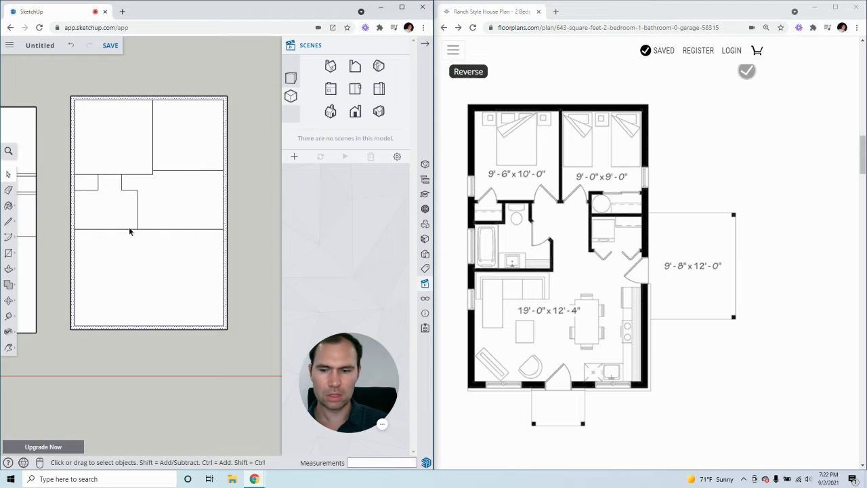
{"action": "scroll", "coordinate": [124, 230], "scroll_direction": "up", "scroll_amount": 3}
{"action": "scroll", "coordinate": [152, 212], "scroll_direction": "down", "scroll_amount": 1}
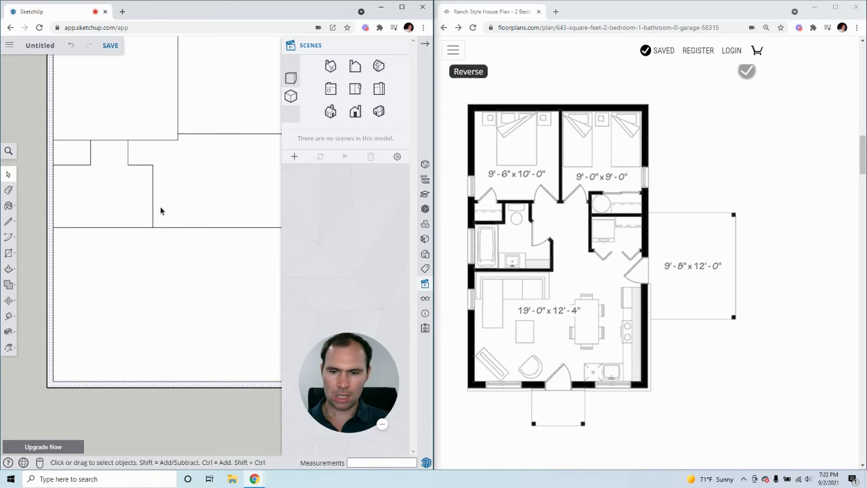
{"action": "scroll", "coordinate": [161, 210], "scroll_direction": "down", "scroll_amount": 3}
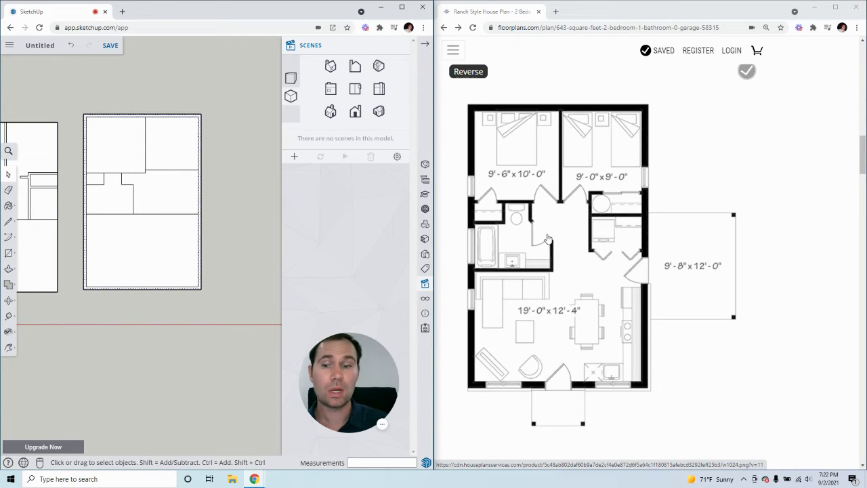
Step: Copy the middle area's right inner wall edge 5' inward, and copy that new line another 4" inward as the closet wall's thickness
{"action": "scroll", "coordinate": [174, 194], "scroll_direction": "up", "scroll_amount": 3}
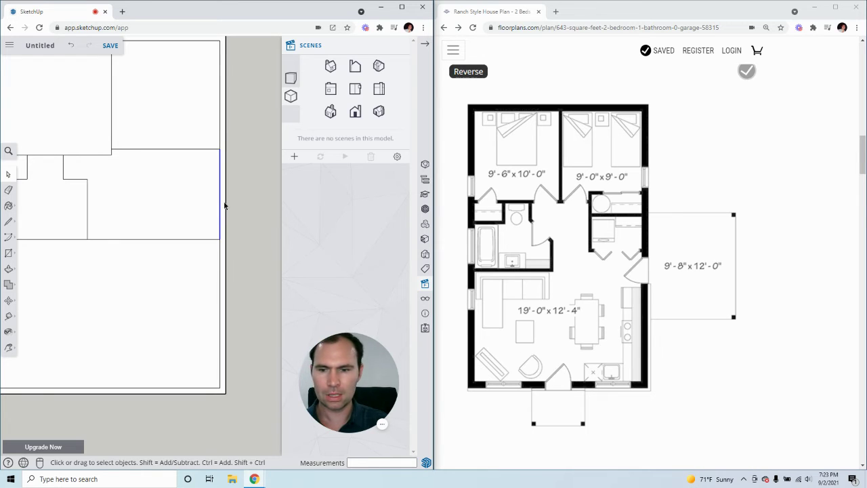
{"action": "key", "text": "m"}
{"action": "key", "text": "ctrl"}
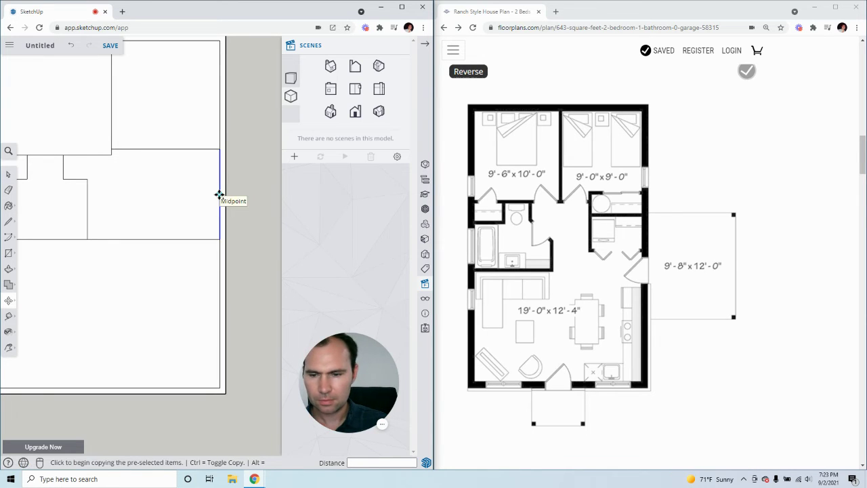
{"action": "left_click", "coordinate": [220, 195]}
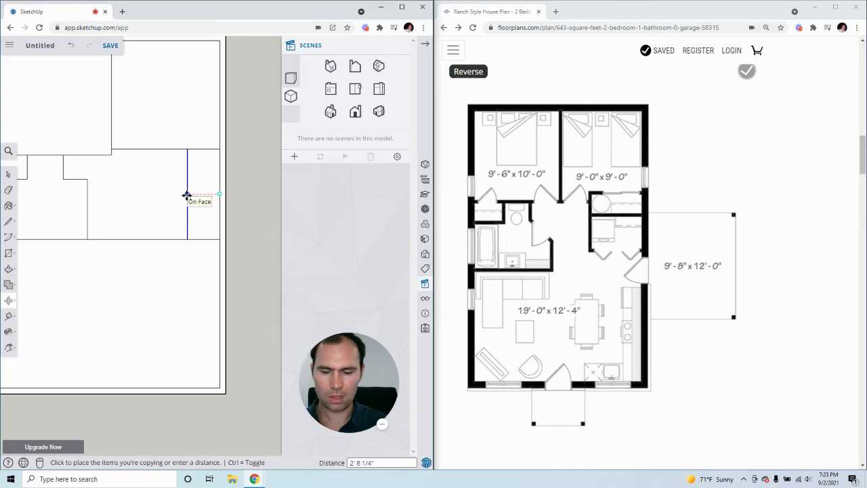
{"action": "key", "text": "Return"}
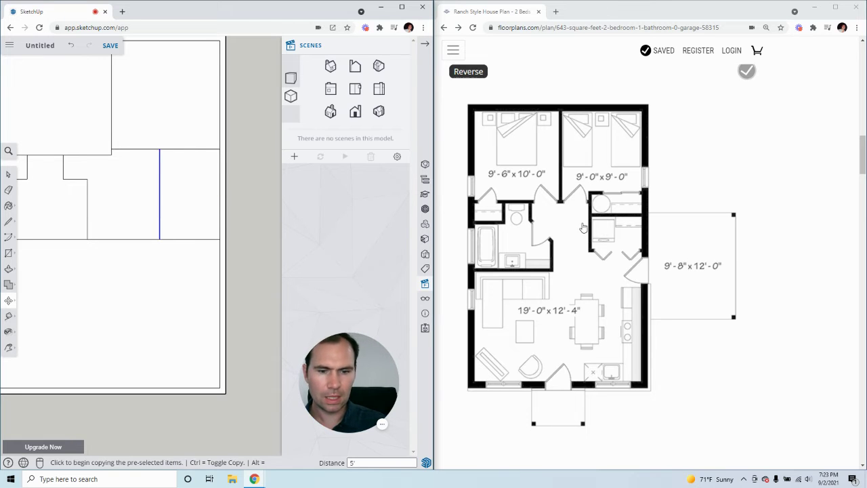
{"action": "left_click", "coordinate": [158, 200]}
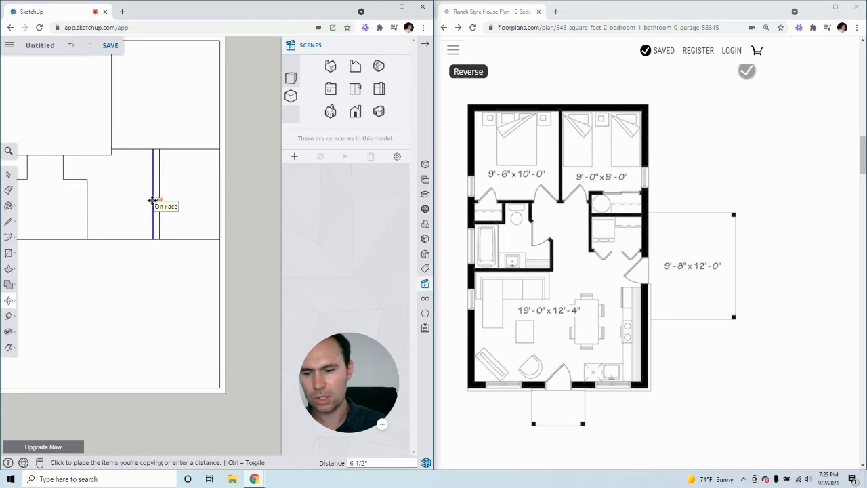
{"action": "left_click", "coordinate": [155, 200]}
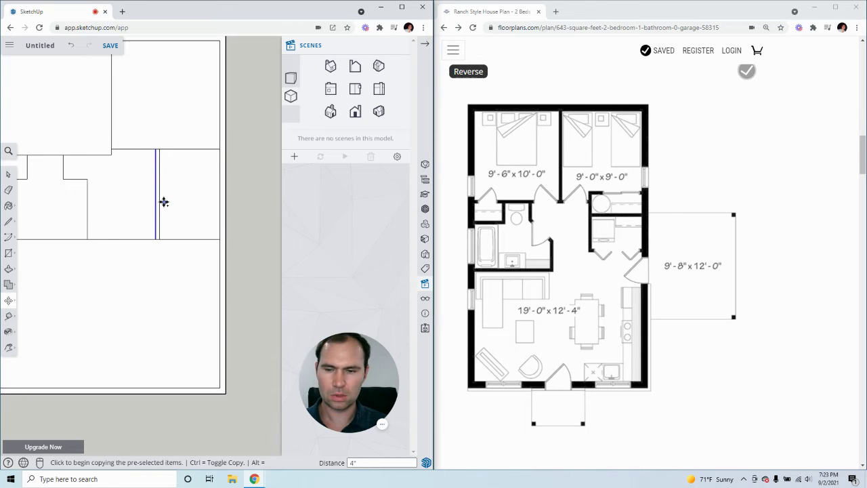
{"action": "left_click", "coordinate": [8, 175]}
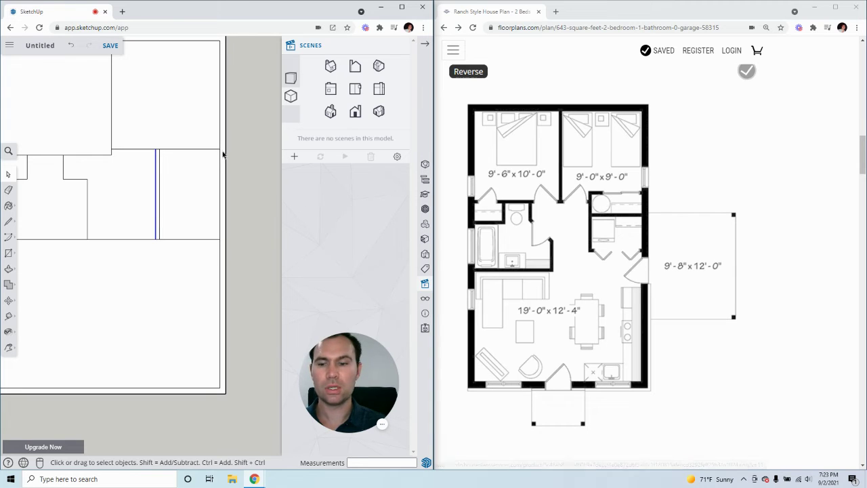
Step: Copy the upper closet's top edge 2' down, and copy that new line another 4" down to form the wall between the closets
{"action": "scroll", "coordinate": [188, 151], "scroll_direction": "up", "scroll_amount": 3}
{"action": "key", "text": "m"}
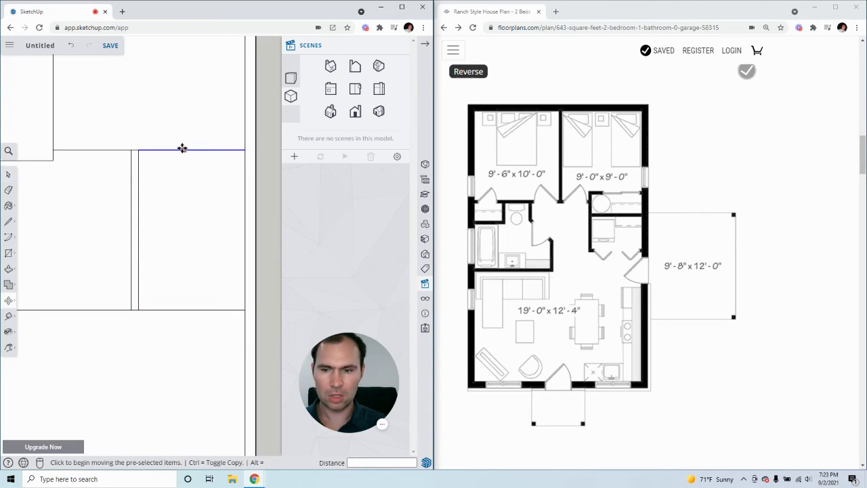
{"action": "key", "text": "ctrl"}
{"action": "left_click", "coordinate": [162, 150]}
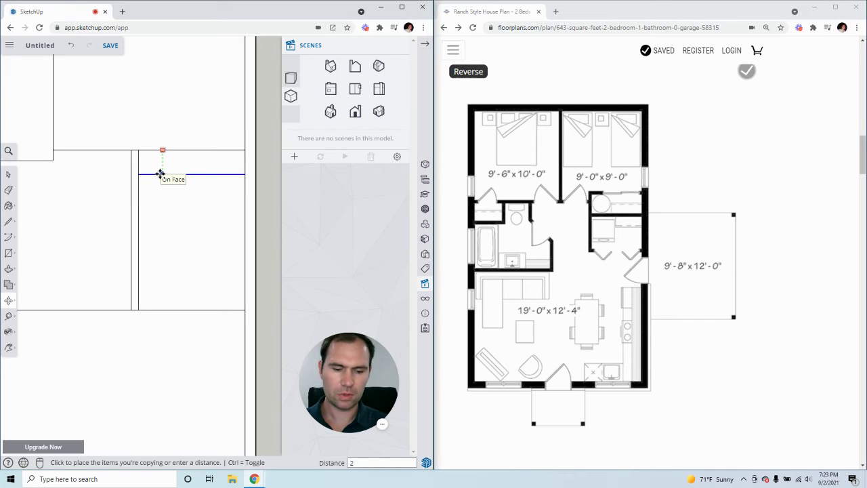
{"action": "key", "text": "Return"}
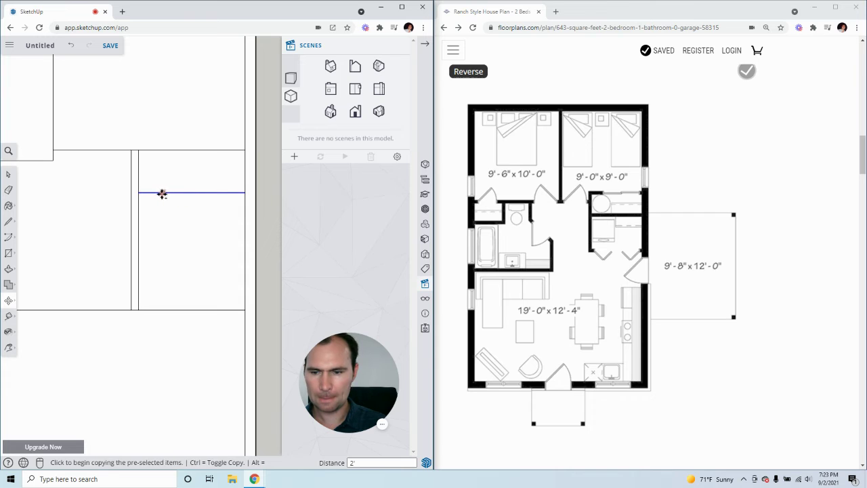
{"action": "left_click", "coordinate": [162, 192]}
{"action": "type", "text": "4"}
{"action": "key", "text": "Return"}
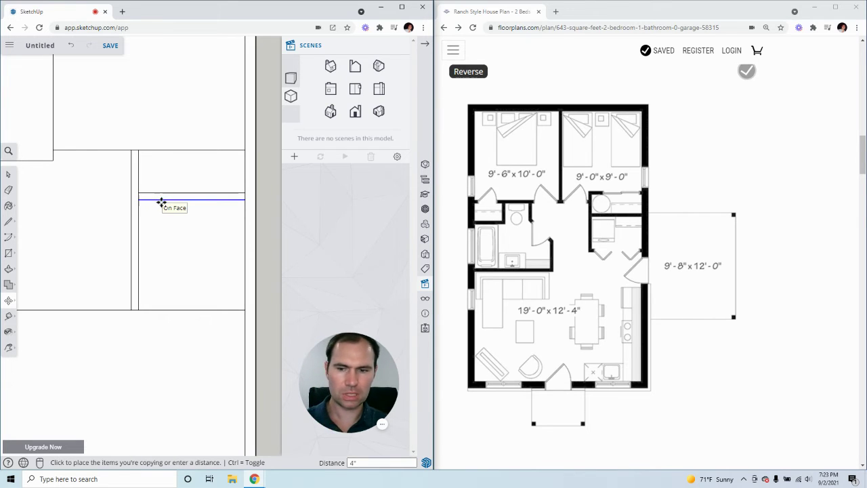
Step: Delete the short line segment where the closet divider meets the vertical closet wall, merging both walls into one face
{"action": "left_click", "coordinate": [8, 174]}
{"action": "scroll", "coordinate": [140, 202], "scroll_direction": "up", "scroll_amount": 3}
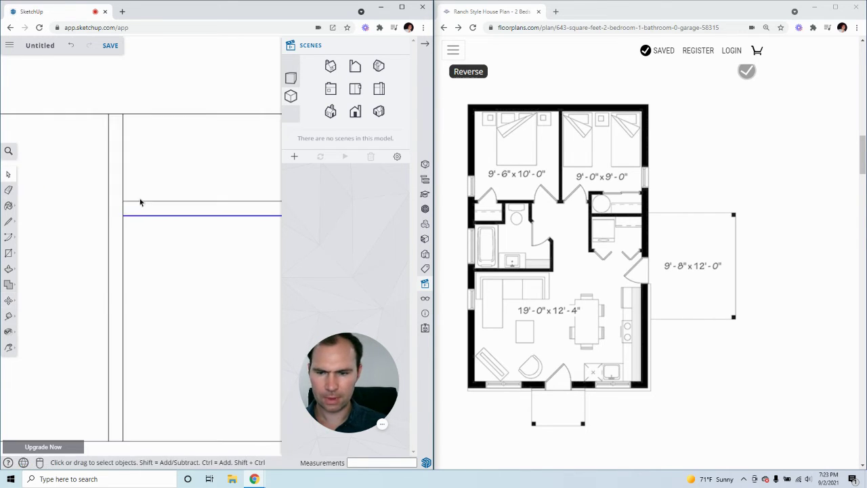
{"action": "left_click", "coordinate": [125, 212]}
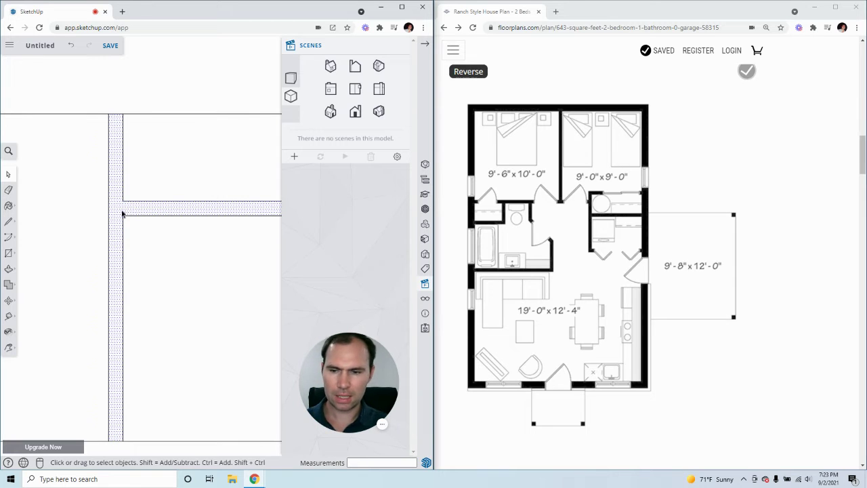
{"action": "scroll", "coordinate": [101, 229], "scroll_direction": "down", "scroll_amount": 3}
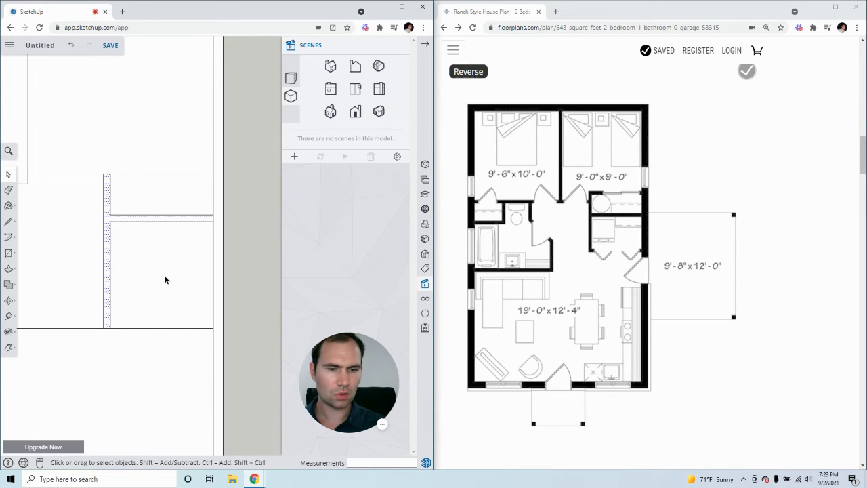
Step: Copy the lower closet's bottom edge 4" up into the closet
{"action": "left_click", "coordinate": [134, 329]}
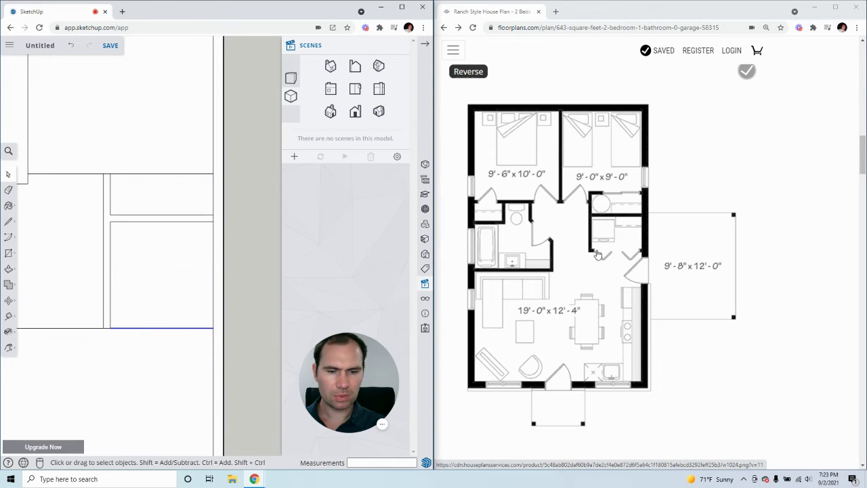
{"action": "key", "text": "m"}
{"action": "key", "text": "ctrl"}
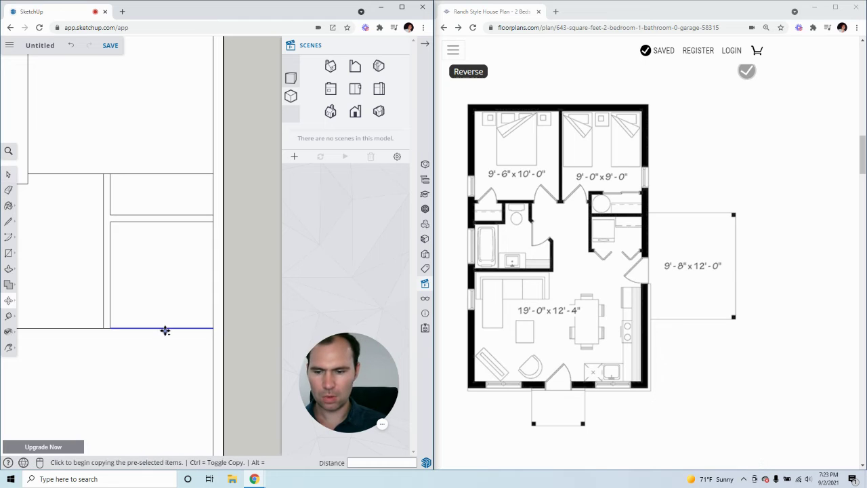
{"action": "left_click", "coordinate": [164, 329]}
{"action": "left_click", "coordinate": [164, 319]}
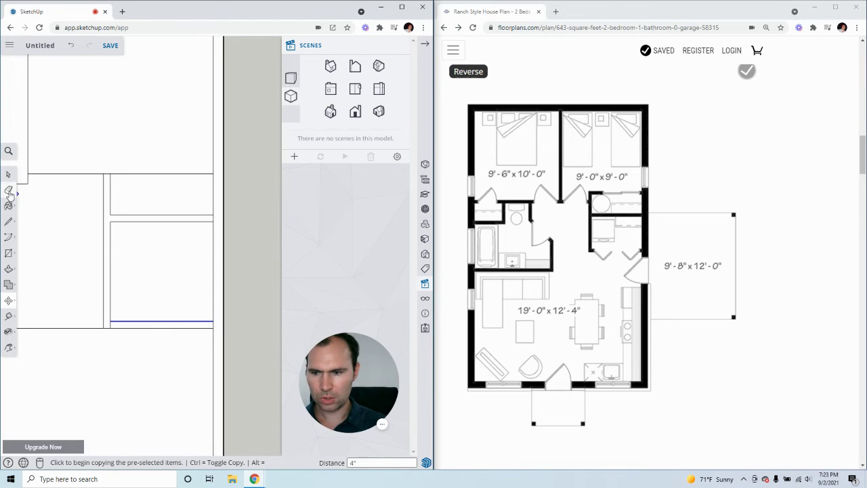
{"action": "left_click", "coordinate": [8, 175]}
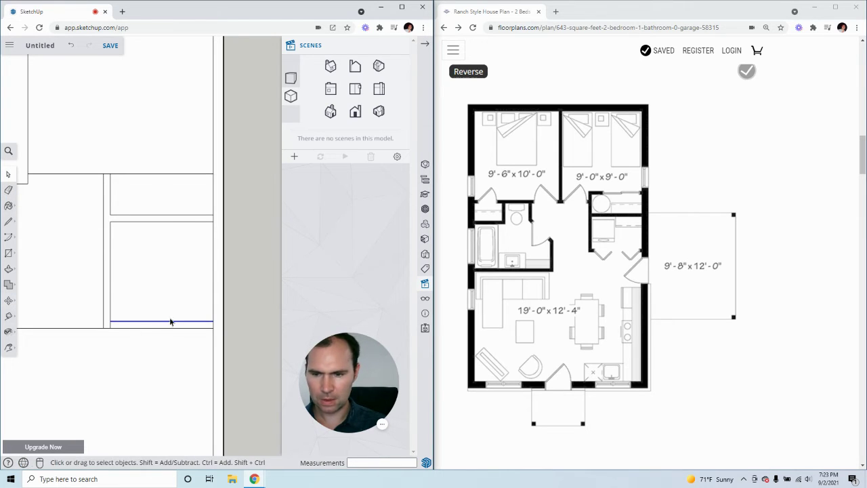
Step: Delete the short line at the lower closet's inner corner and the line crossing the hall opening between the bathroom and the closets
{"action": "left_click", "coordinate": [112, 326]}
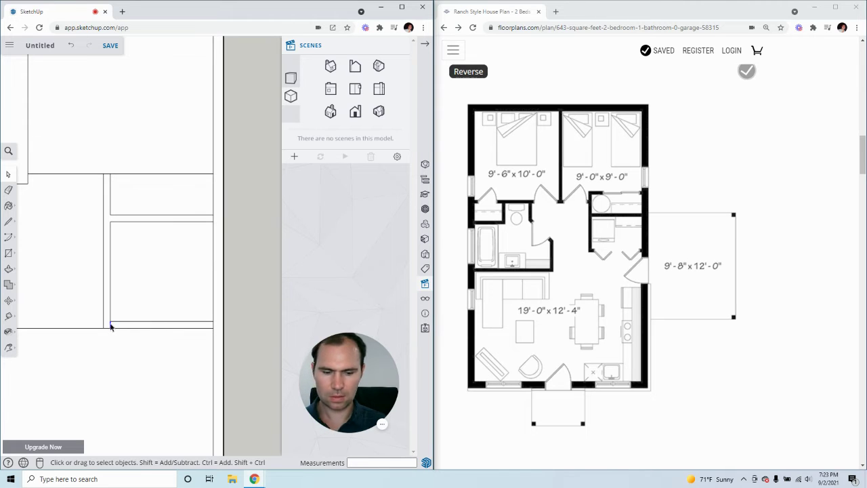
{"action": "scroll", "coordinate": [173, 312], "scroll_direction": "down", "scroll_amount": 2}
{"action": "scroll", "coordinate": [193, 312], "scroll_direction": "down", "scroll_amount": 1}
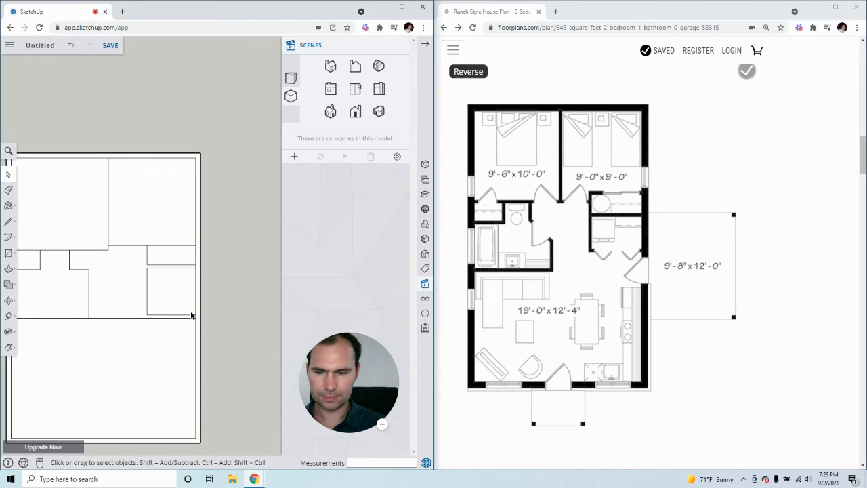
{"action": "left_click", "coordinate": [126, 320]}
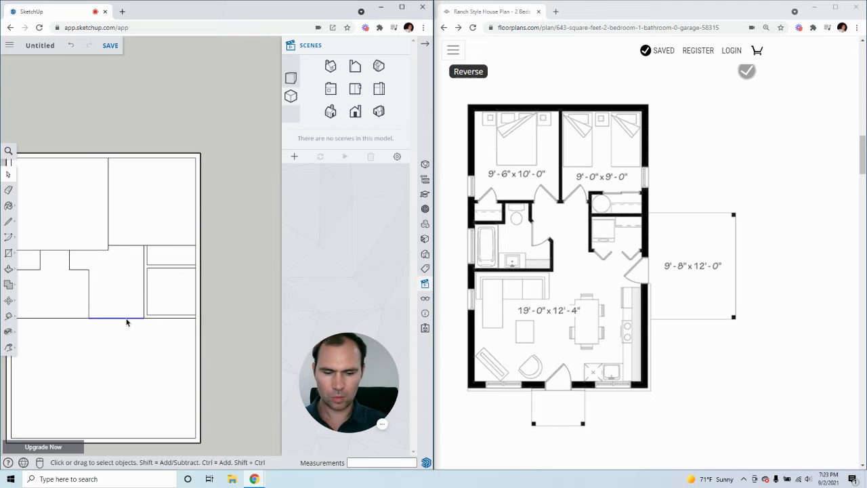
{"action": "key", "text": "Delete"}
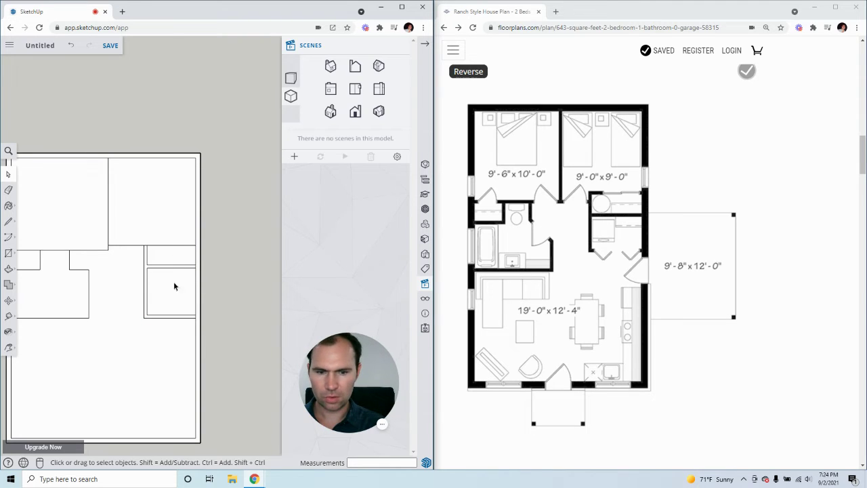
Step: Copy the upper closet's top edge 4" up into the 9'-0" x 9'-0" bedroom to form the closet wall's thickness
{"action": "scroll", "coordinate": [169, 256], "scroll_direction": "up", "scroll_amount": 4}
{"action": "left_click", "coordinate": [148, 237]}
{"action": "key", "text": "m"}
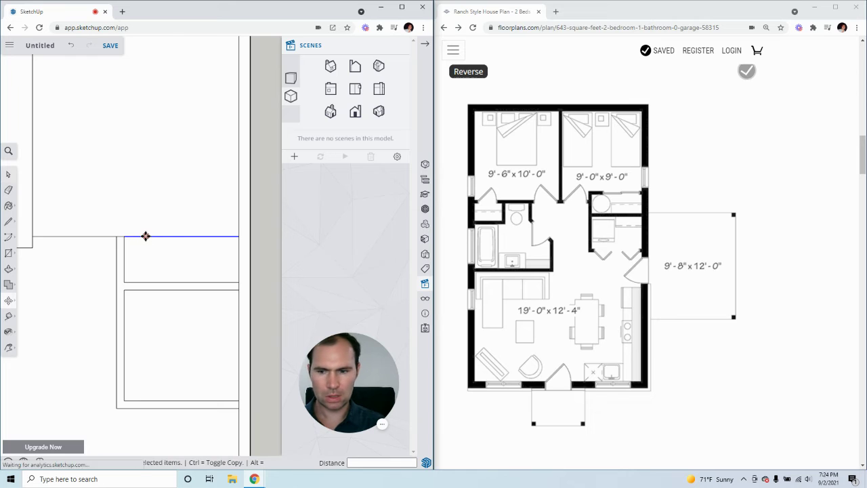
{"action": "key", "text": "ctrl"}
{"action": "left_click", "coordinate": [145, 237]}
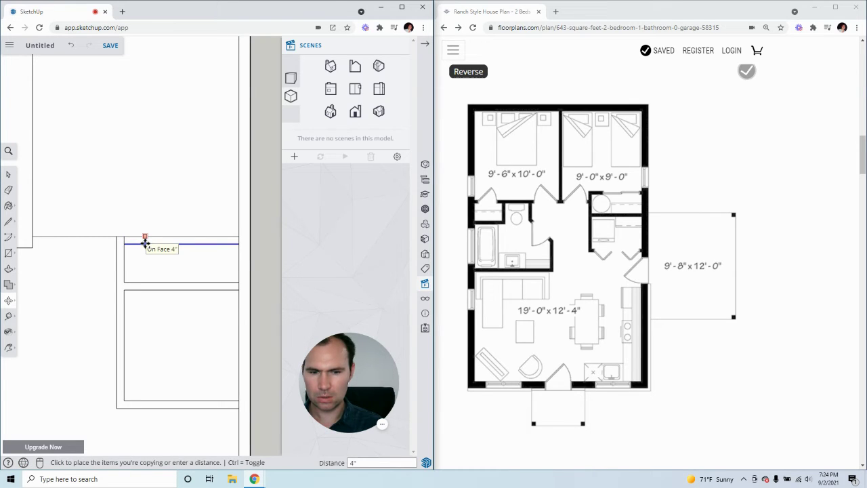
{"action": "key", "text": "Escape"}
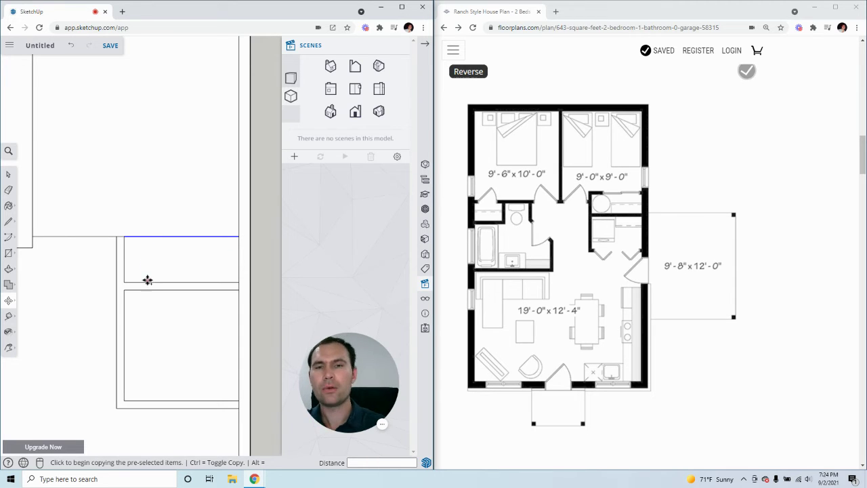
{"action": "left_click", "coordinate": [134, 236]}
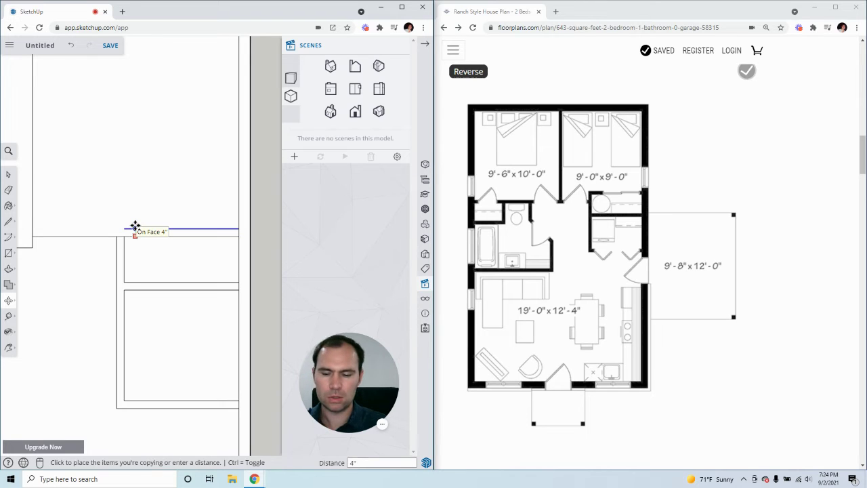
{"action": "left_click", "coordinate": [135, 227]}
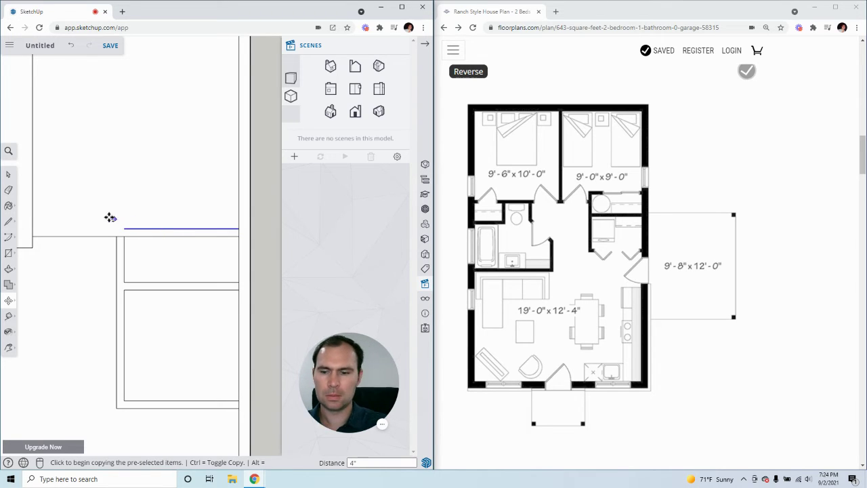
{"action": "left_click", "coordinate": [8, 174]}
{"action": "scroll", "coordinate": [151, 245], "scroll_direction": "down", "scroll_amount": 3}
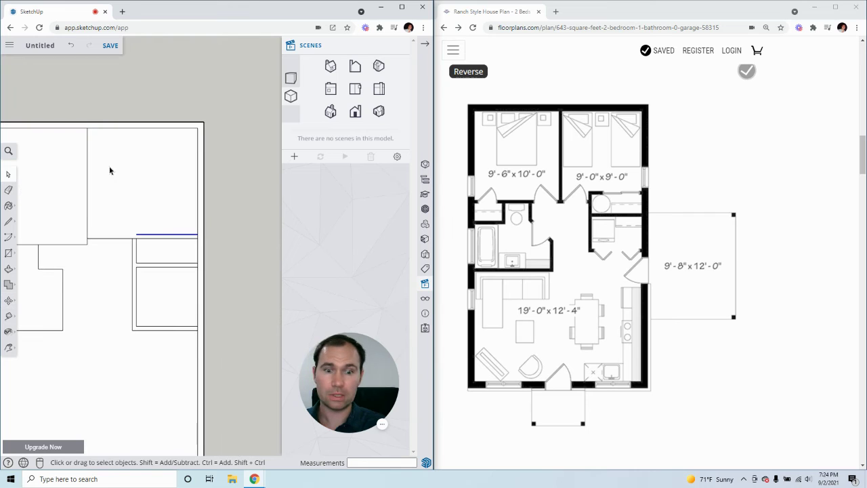
Step: Draw two 4" lines closing the outer corner between the new closet wall line and the closet's vertical wall
{"action": "scroll", "coordinate": [132, 224], "scroll_direction": "up", "scroll_amount": 2}
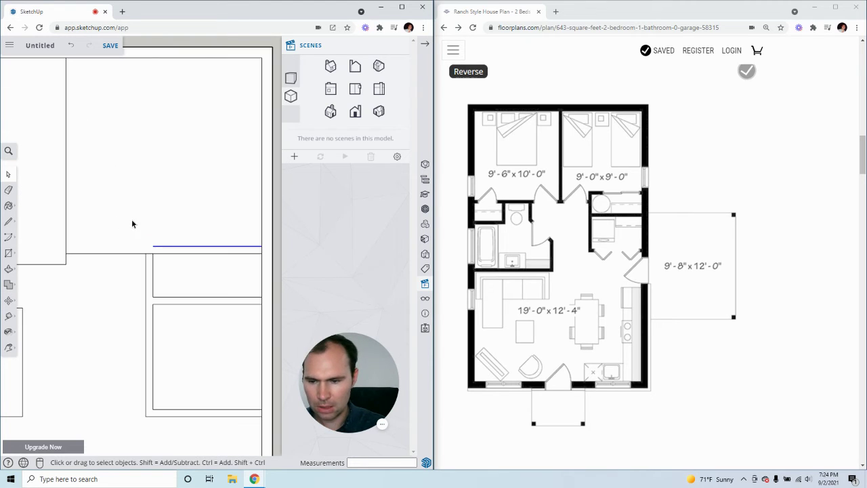
{"action": "key", "text": "l"}
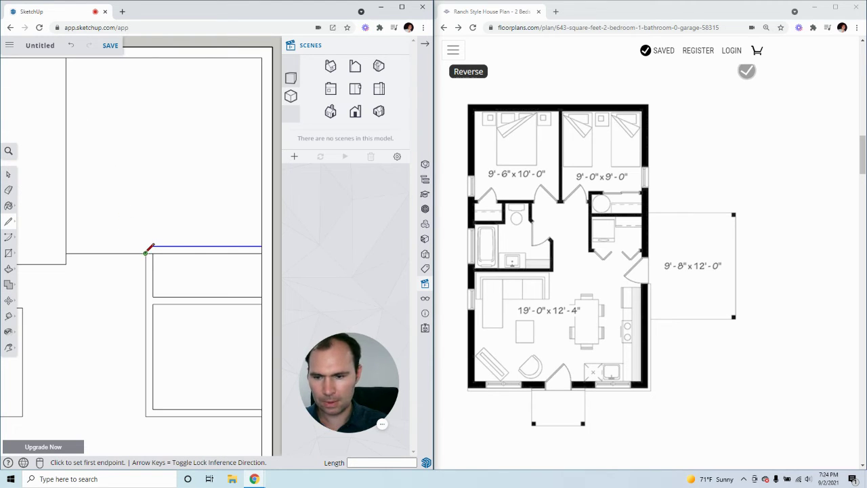
{"action": "left_click", "coordinate": [153, 246]}
{"action": "left_click", "coordinate": [145, 246]}
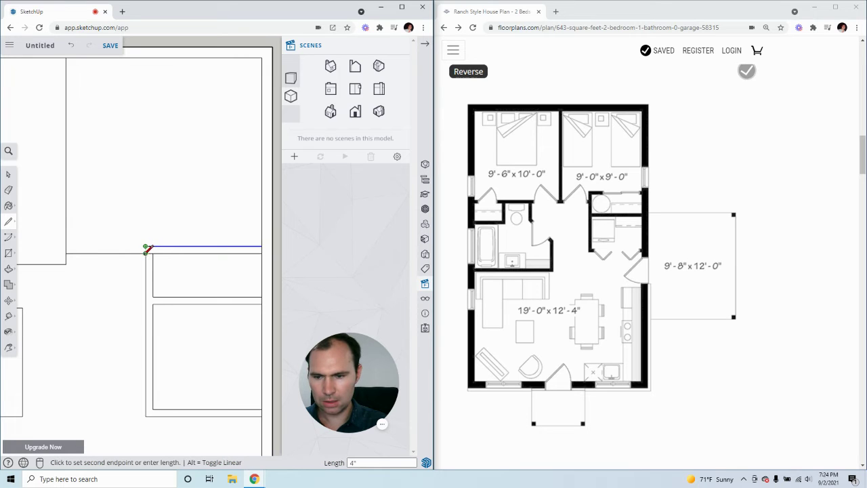
{"action": "left_click", "coordinate": [146, 254]}
{"action": "left_click", "coordinate": [154, 246]}
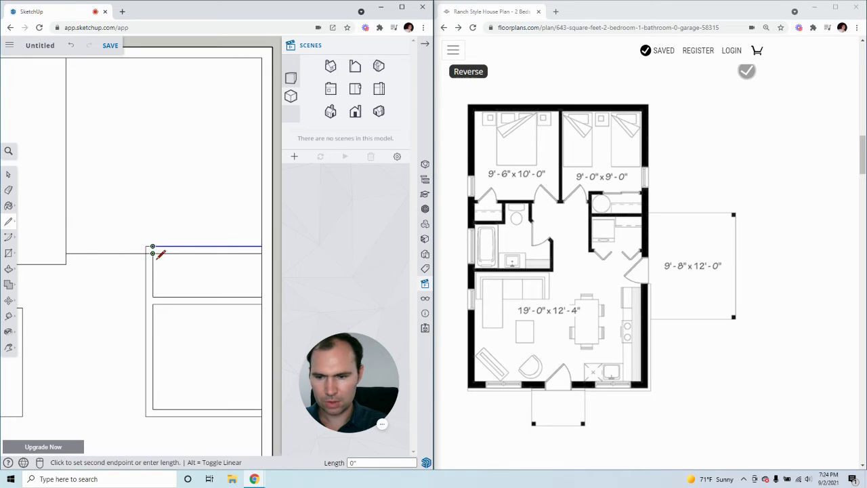
{"action": "key", "text": "Escape"}
{"action": "left_click", "coordinate": [8, 174]}
{"action": "left_click", "coordinate": [137, 254]}
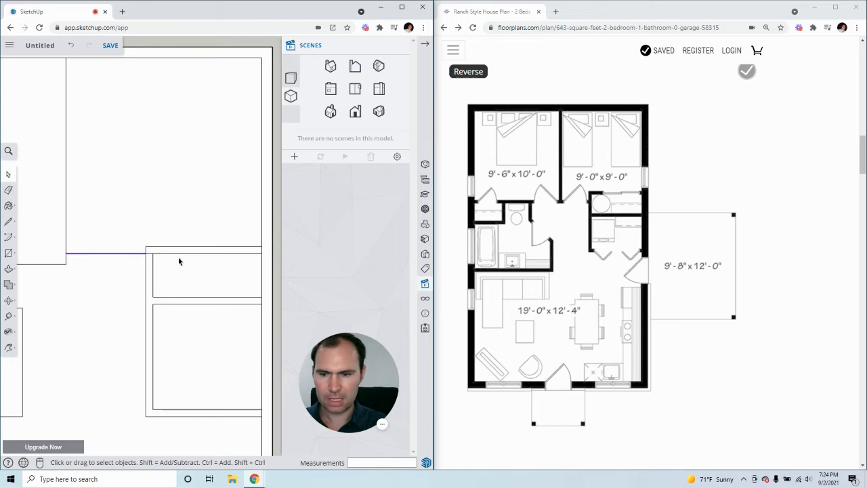
Step: Try to copy the line dividing the two bedrooms 4" into the larger bedroom as the wall's thickness
{"action": "scroll", "coordinate": [121, 269], "scroll_direction": "down", "scroll_amount": 2}
{"action": "scroll", "coordinate": [121, 268], "scroll_direction": "down", "scroll_amount": 1}
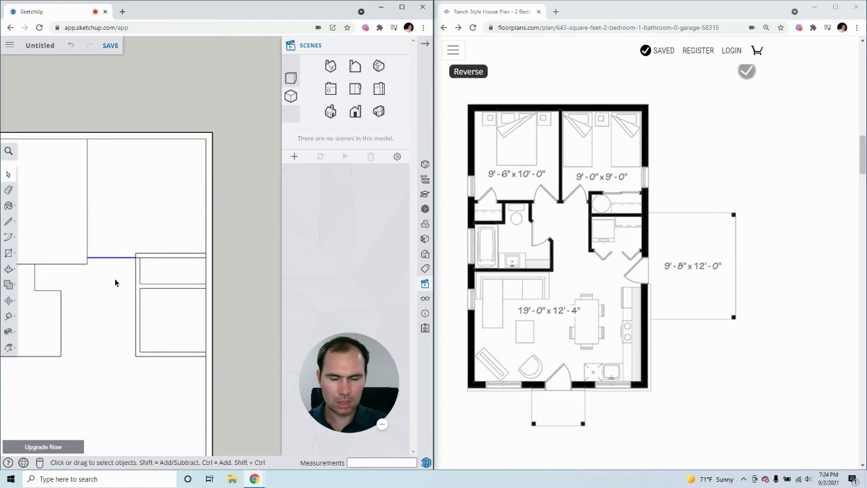
{"action": "scroll", "coordinate": [158, 270], "scroll_direction": "down", "scroll_amount": 2}
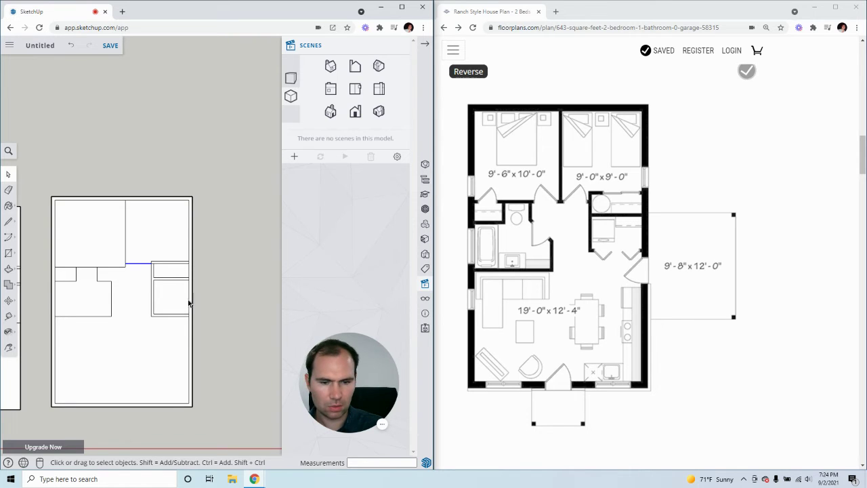
{"action": "scroll", "coordinate": [162, 315], "scroll_direction": "up", "scroll_amount": 3}
{"action": "scroll", "coordinate": [170, 267], "scroll_direction": "down", "scroll_amount": 2}
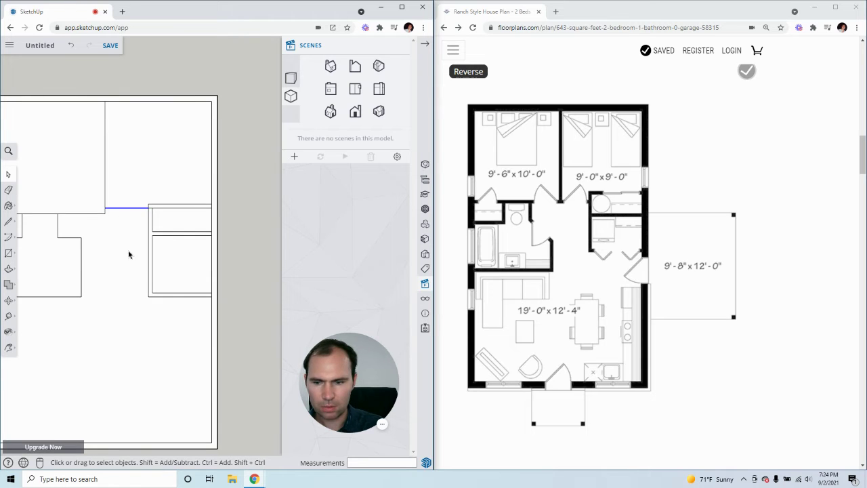
{"action": "scroll", "coordinate": [128, 252], "scroll_direction": "down", "scroll_amount": 2}
{"action": "scroll", "coordinate": [128, 251], "scroll_direction": "up", "scroll_amount": 2}
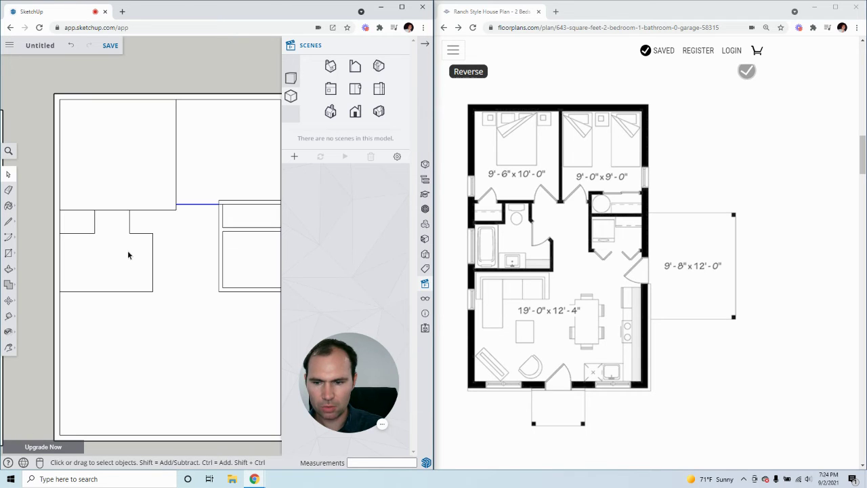
{"action": "key", "text": "m"}
{"action": "key", "text": "ctrl"}
{"action": "left_click", "coordinate": [176, 177]}
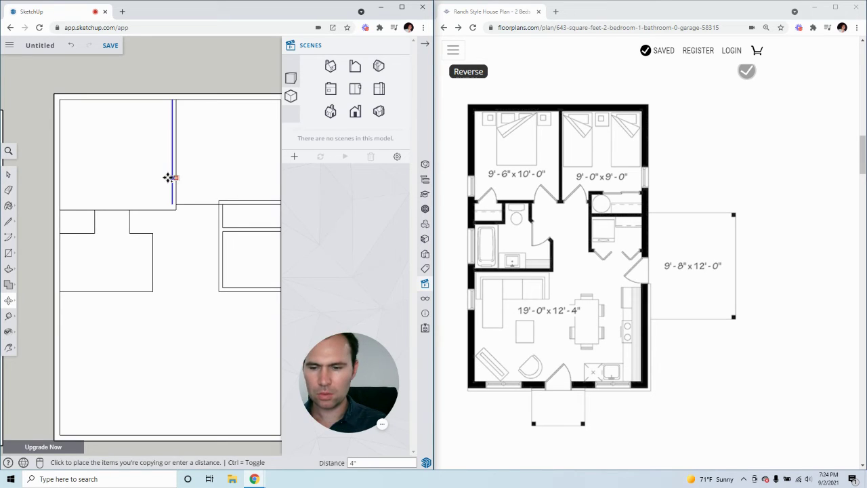
{"action": "scroll", "coordinate": [167, 178], "scroll_direction": "up", "scroll_amount": 2}
{"action": "scroll", "coordinate": [168, 177], "scroll_direction": "up", "scroll_amount": 1}
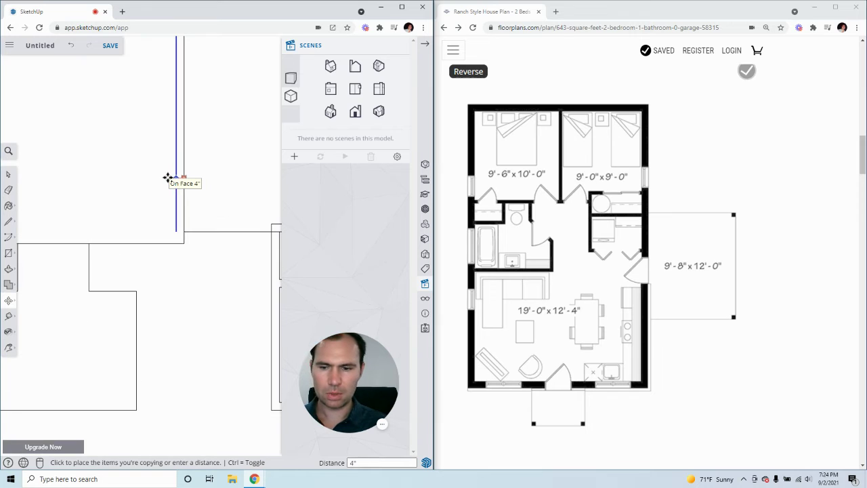
{"action": "left_click", "coordinate": [167, 177]}
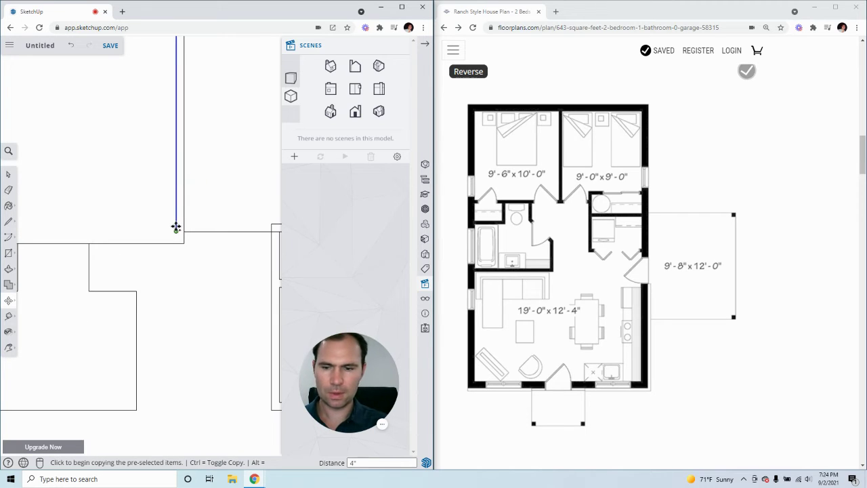
{"action": "left_click", "coordinate": [8, 174]}
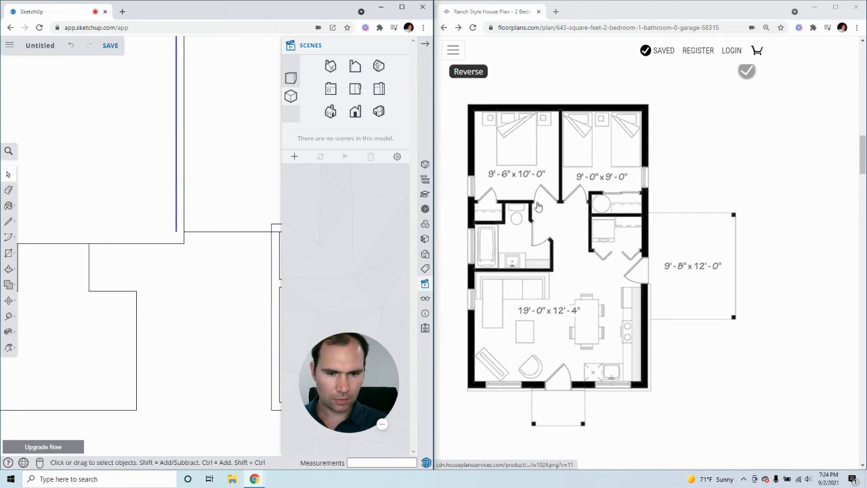
{"action": "scroll", "coordinate": [170, 235], "scroll_direction": "down", "scroll_amount": 3}
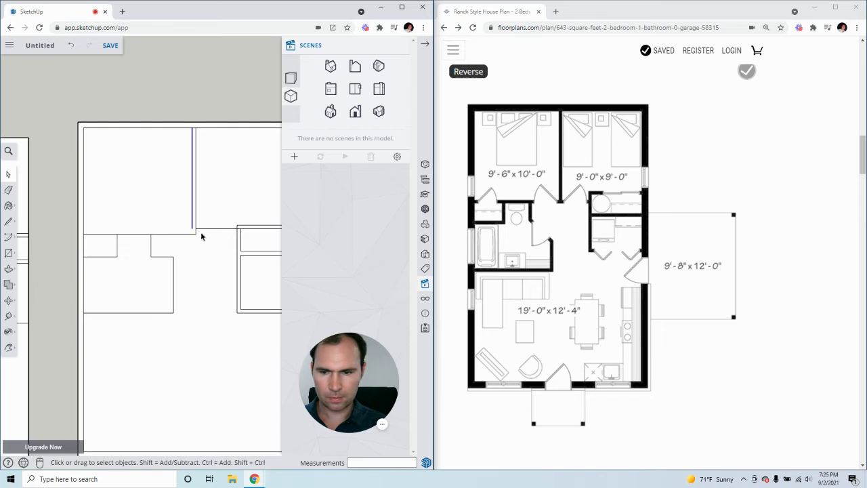
{"action": "scroll", "coordinate": [210, 233], "scroll_direction": "up", "scroll_amount": 4}
{"action": "left_click", "coordinate": [208, 252]}
{"action": "scroll", "coordinate": [205, 246], "scroll_direction": "down", "scroll_amount": 5}
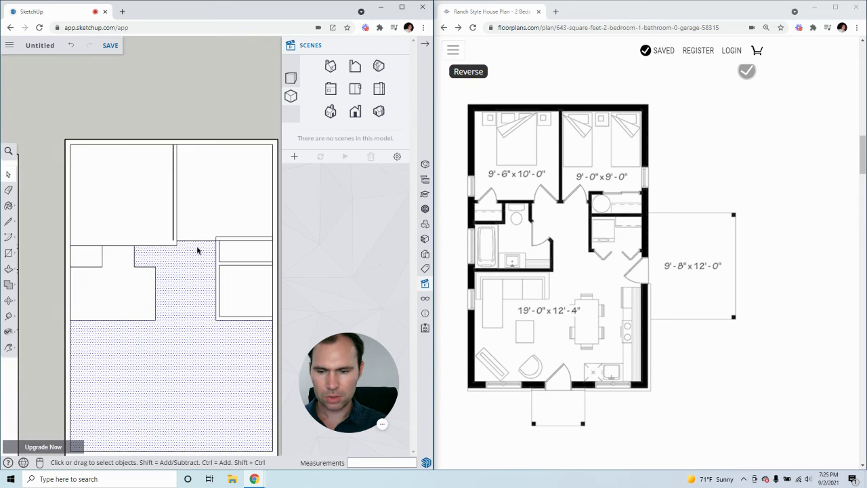
{"action": "left_click", "coordinate": [98, 250]}
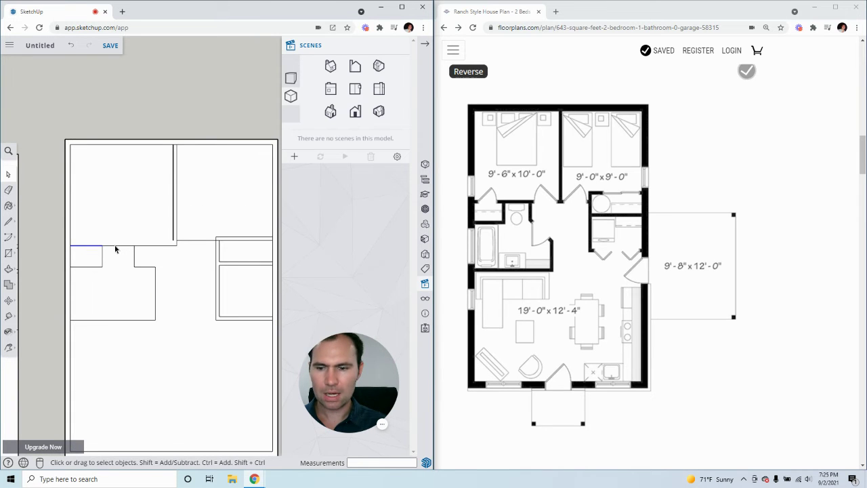
{"action": "left_click", "coordinate": [117, 248]}
{"action": "left_click", "coordinate": [150, 248]}
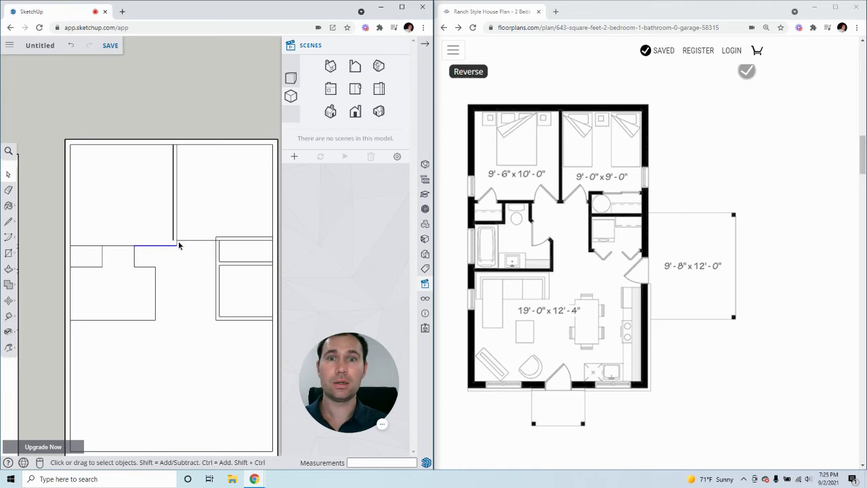
Step: Draw a line extending the larger bedroom's bottom edge across the hall to the closet wall, and delete the old parallel line just above it
{"action": "scroll", "coordinate": [181, 264], "scroll_direction": "up", "scroll_amount": 3}
{"action": "key", "text": "l"}
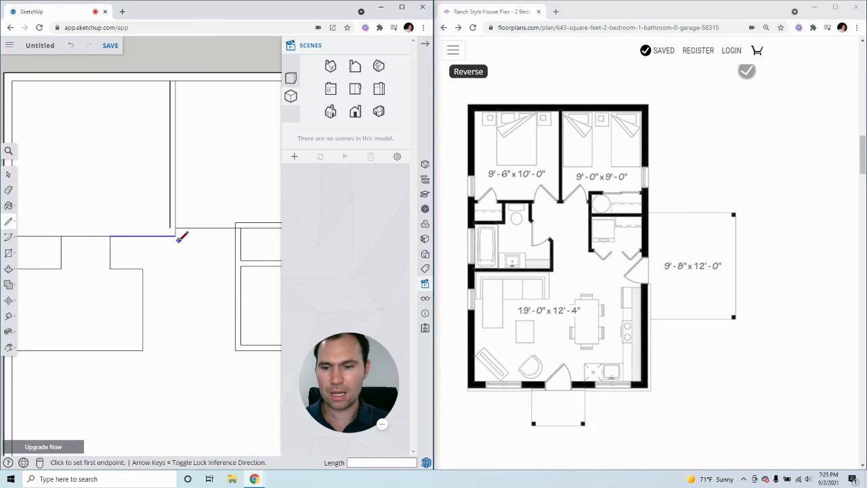
{"action": "left_click", "coordinate": [175, 236]}
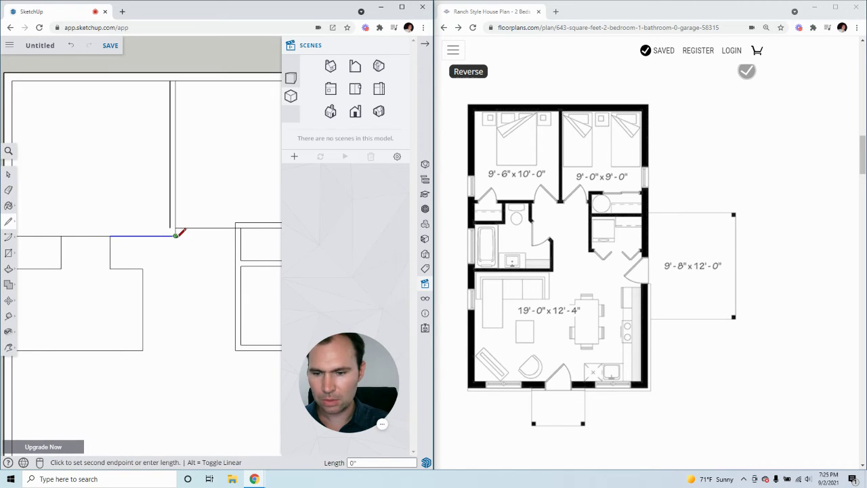
{"action": "left_click", "coordinate": [235, 236]}
{"action": "left_click", "coordinate": [9, 175]}
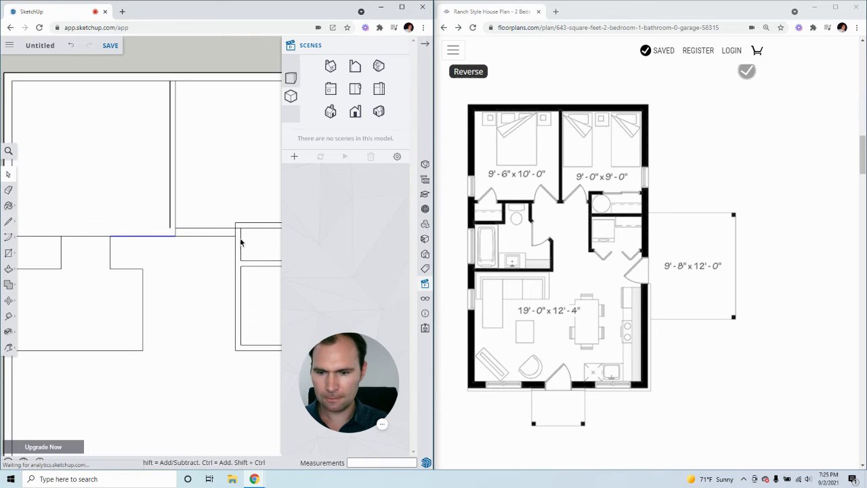
{"action": "left_click", "coordinate": [219, 230]}
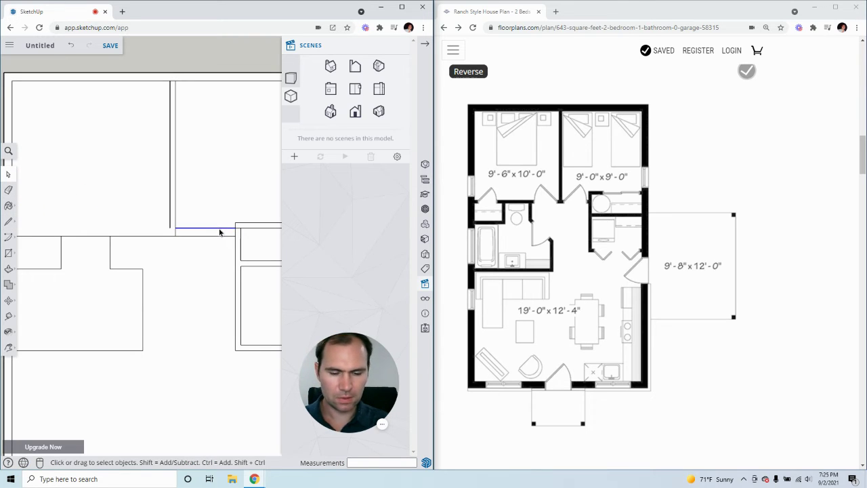
{"action": "scroll", "coordinate": [171, 236], "scroll_direction": "up", "scroll_amount": 3}
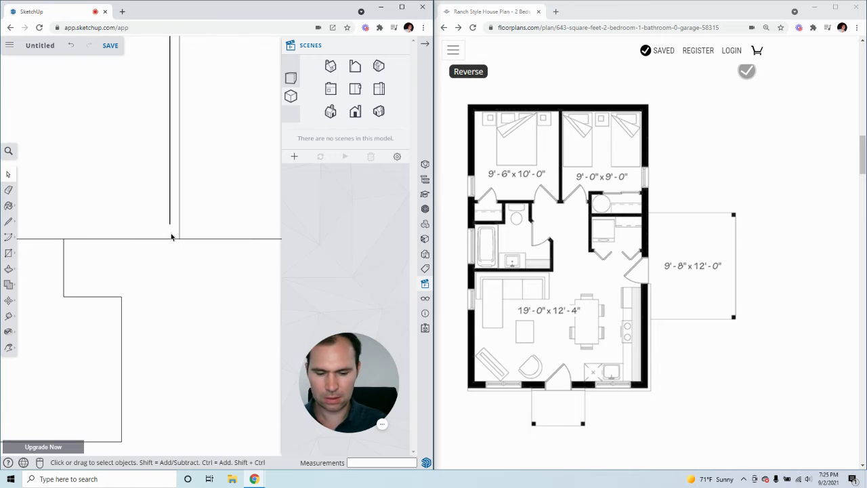
{"action": "key", "text": "l"}
{"action": "left_click", "coordinate": [170, 238]}
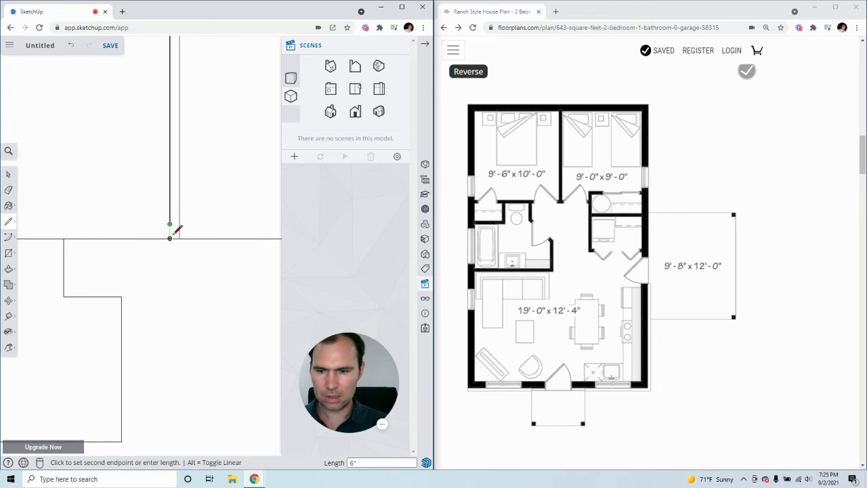
{"action": "key", "text": "Escape"}
{"action": "left_click", "coordinate": [8, 175]}
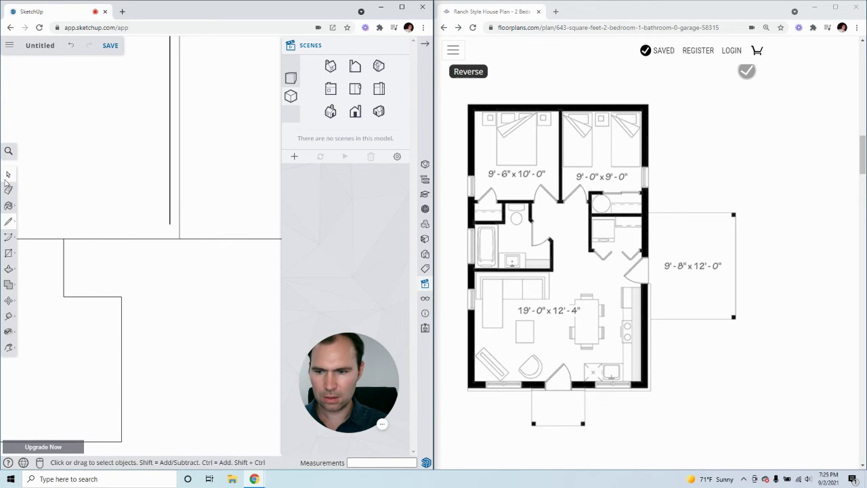
Step: Copy the line dividing the two bedrooms 4" into the larger bedroom to form the dividing wall's thickness
{"action": "left_click", "coordinate": [180, 215]}
{"action": "scroll", "coordinate": [182, 220], "scroll_direction": "down", "scroll_amount": 3}
{"action": "key", "text": "m"}
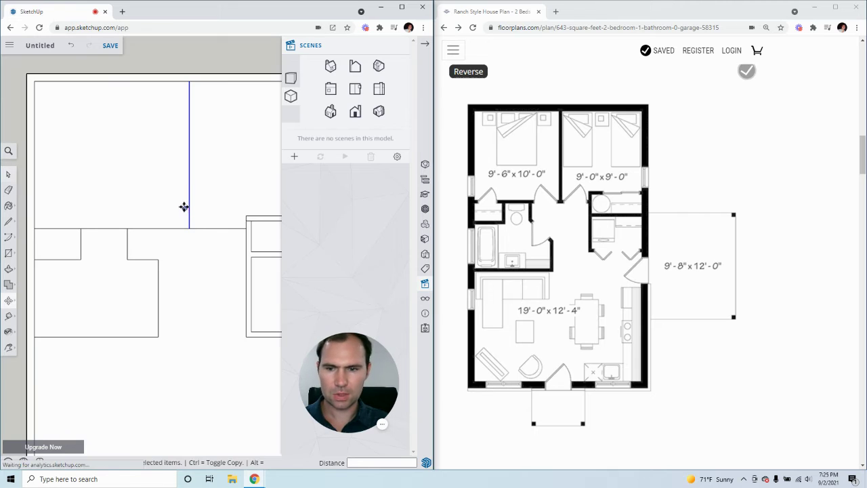
{"action": "key", "text": "ctrl"}
{"action": "left_click", "coordinate": [185, 194]}
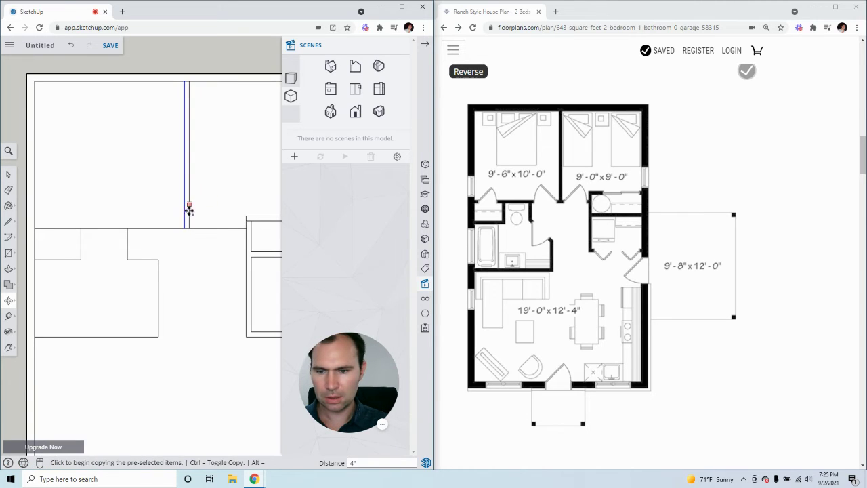
Step: Copy the smaller bedroom's bottom edge 4" up into the room, between the dividing wall and the closet wall
{"action": "scroll", "coordinate": [203, 238], "scroll_direction": "up", "scroll_amount": 3}
{"action": "left_click", "coordinate": [9, 174]}
{"action": "left_click", "coordinate": [207, 223]}
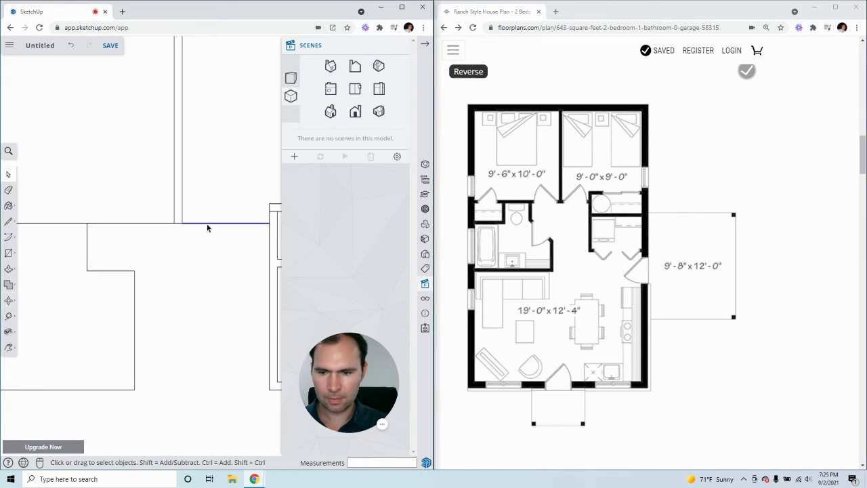
{"action": "key", "text": "m"}
{"action": "key", "text": "ctrl"}
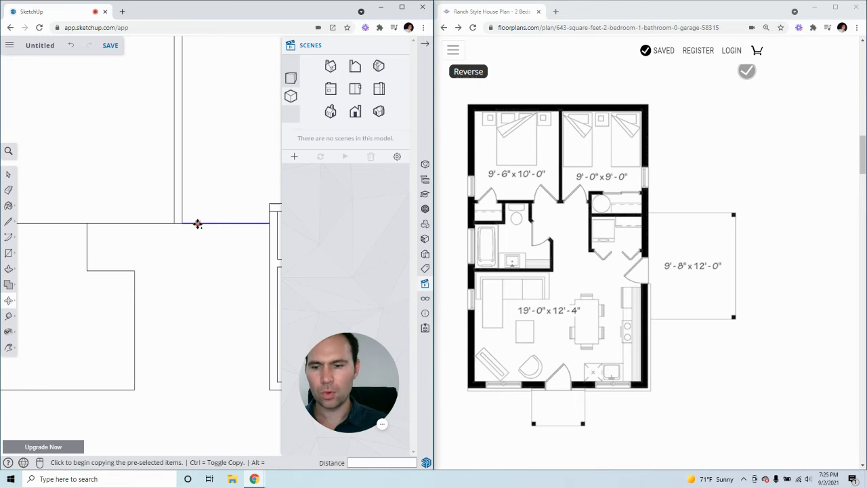
{"action": "left_click", "coordinate": [199, 222]}
{"action": "left_click", "coordinate": [198, 216]}
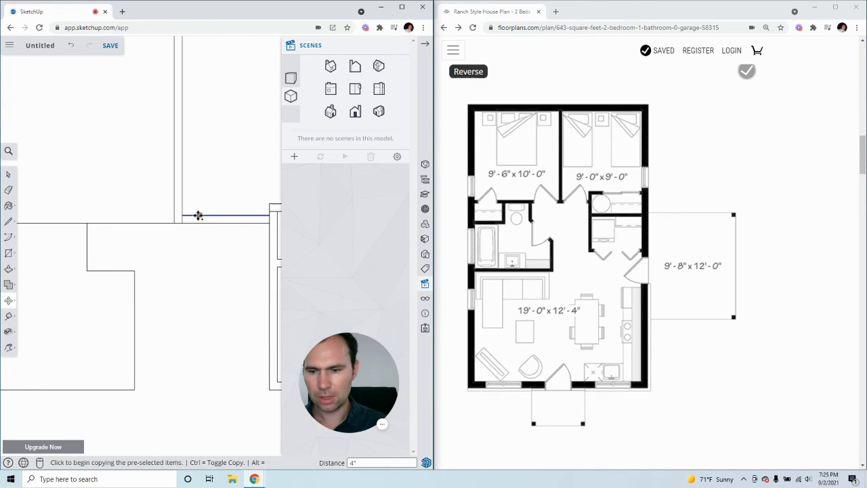
Step: Copy the larger bedroom's bottom edge segment between the bathroom wall and the dividing wall 4" up into the room
{"action": "left_click", "coordinate": [9, 174]}
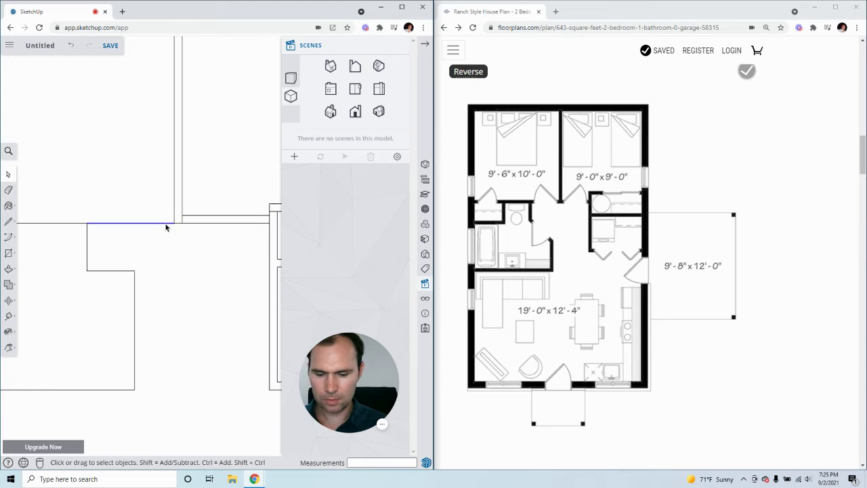
{"action": "scroll", "coordinate": [127, 230], "scroll_direction": "down", "scroll_amount": 2}
{"action": "scroll", "coordinate": [135, 236], "scroll_direction": "up", "scroll_amount": 2}
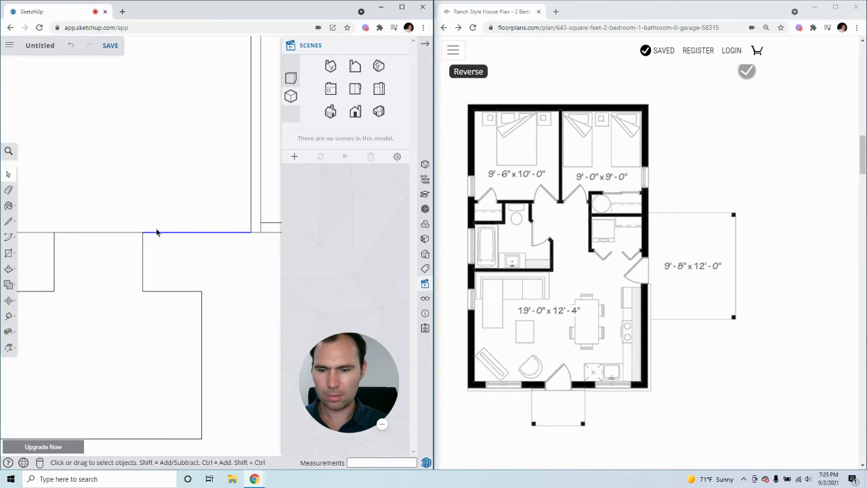
{"action": "key", "text": "m"}
{"action": "key", "text": "ctrl"}
{"action": "left_click", "coordinate": [250, 229]}
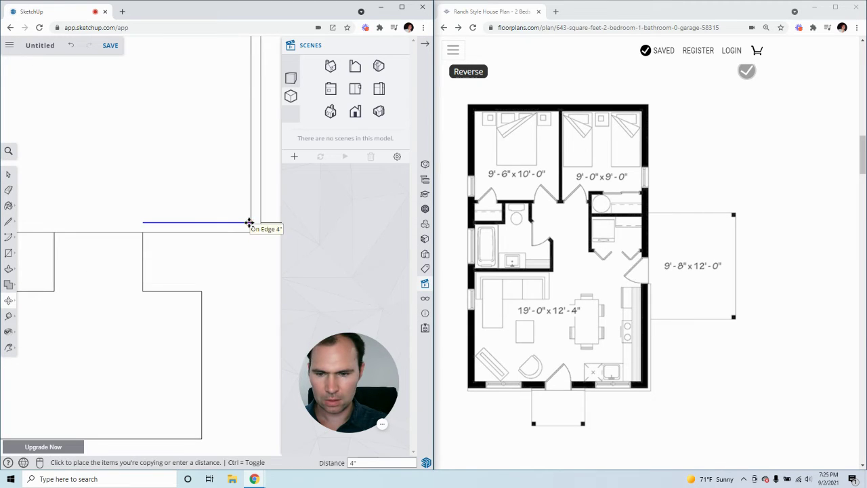
{"action": "left_click", "coordinate": [248, 223]}
Step: Copy the top edge of the small closet below the larger bedroom 4" up into the room
{"action": "left_click", "coordinate": [9, 175]}
{"action": "scroll", "coordinate": [187, 279], "scroll_direction": "down", "scroll_amount": 2}
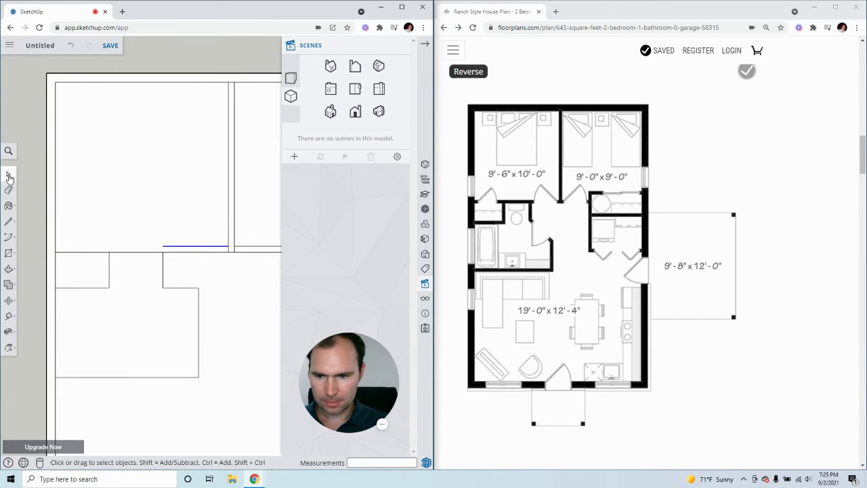
{"action": "left_click", "coordinate": [102, 252]}
{"action": "key", "text": "m"}
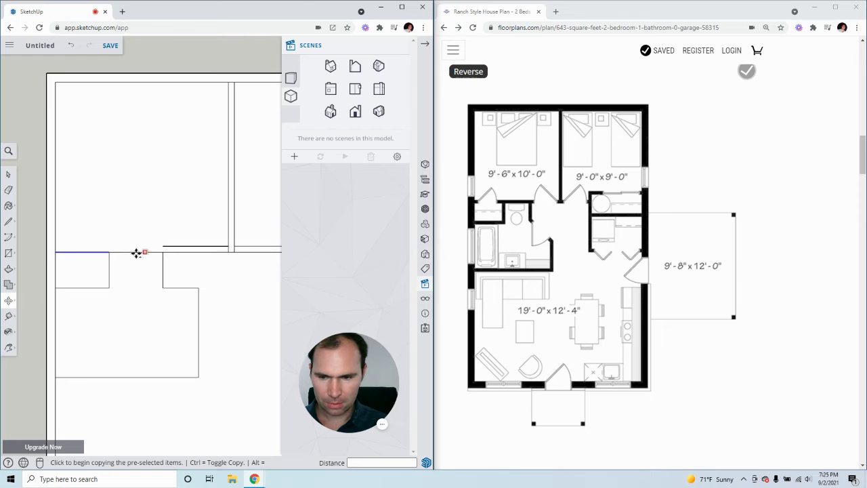
{"action": "left_click", "coordinate": [57, 252]}
{"action": "left_click", "coordinate": [57, 246]}
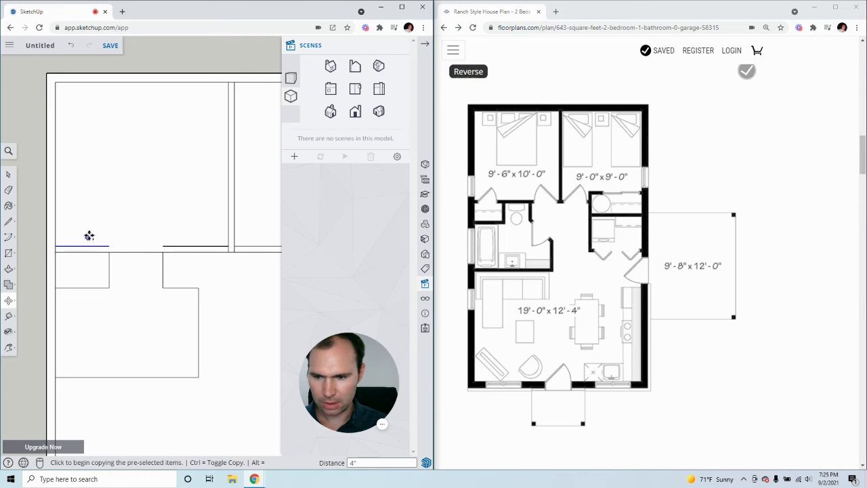
{"action": "left_click", "coordinate": [9, 175]}
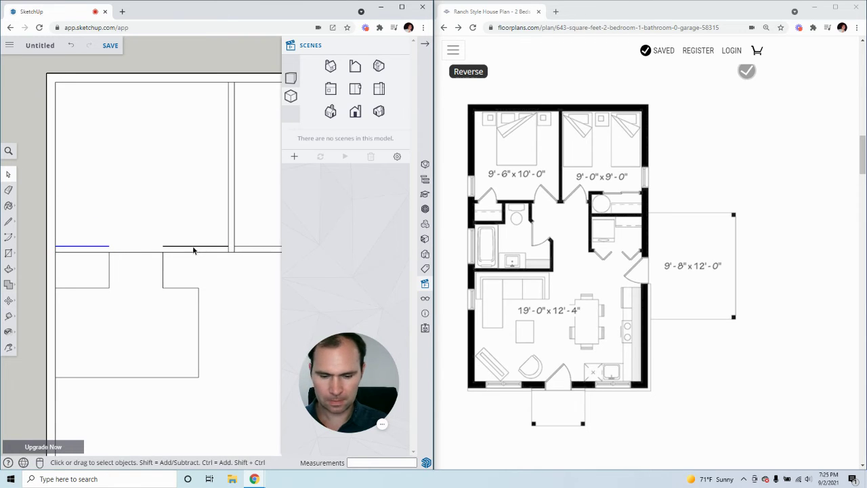
Step: Draw a 3' line joining the two copied edges along the larger bedroom's bottom wall
{"action": "key", "text": "l"}
{"action": "left_click", "coordinate": [108, 246]}
{"action": "left_click", "coordinate": [163, 246]}
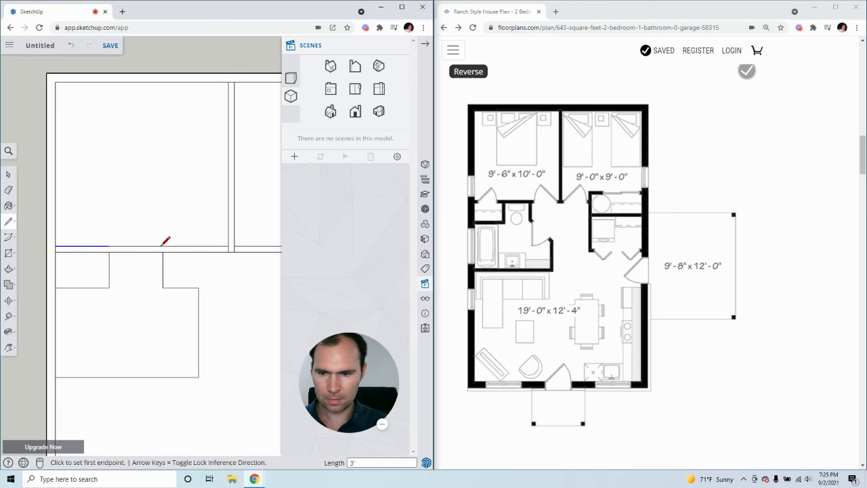
{"action": "left_click", "coordinate": [9, 175]}
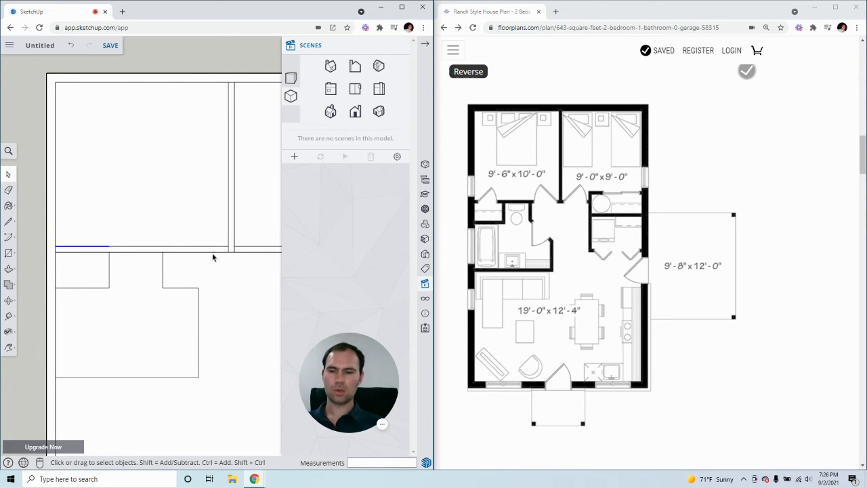
Step: Draw a short centre line across the smaller bedroom's bottom wall, connecting the midpoints of its two edges
{"action": "scroll", "coordinate": [170, 254], "scroll_direction": "down", "scroll_amount": 3}
{"action": "scroll", "coordinate": [188, 257], "scroll_direction": "up", "scroll_amount": 4}
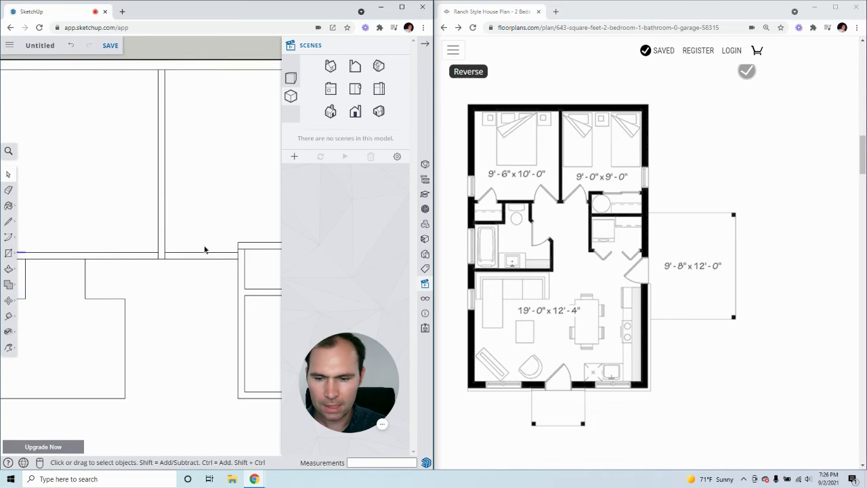
{"action": "left_click", "coordinate": [9, 221]}
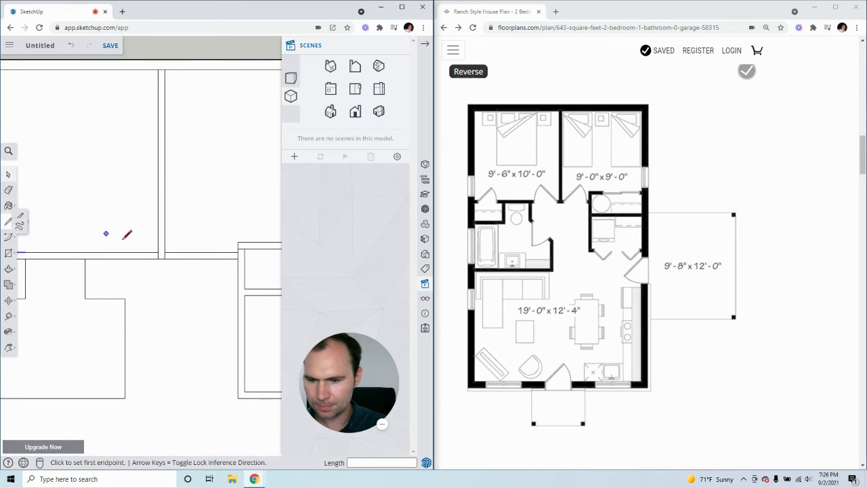
{"action": "left_click", "coordinate": [201, 252]}
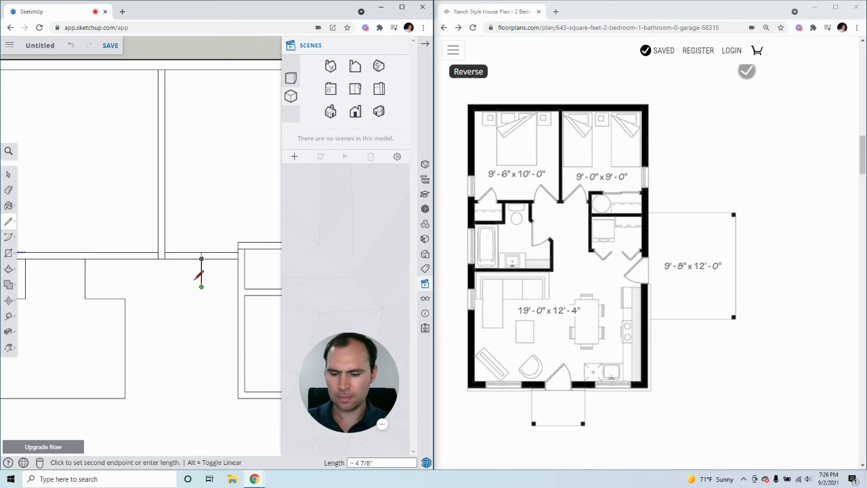
{"action": "key", "text": "Escape"}
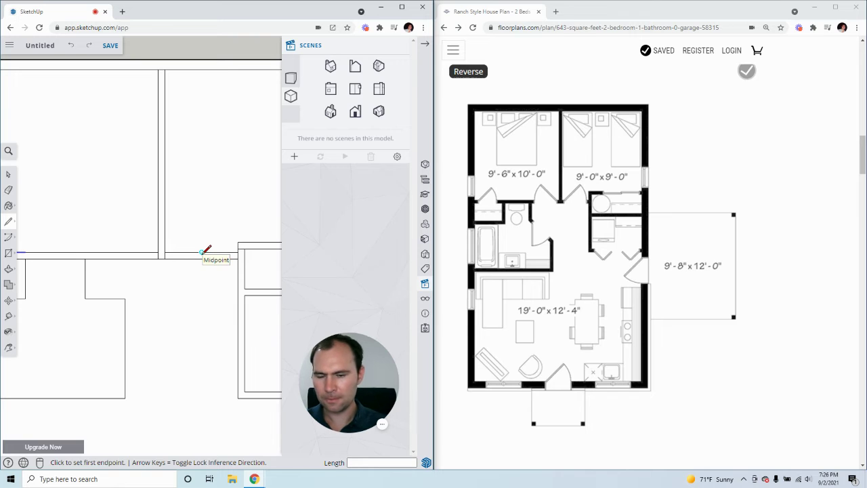
{"action": "left_click", "coordinate": [201, 258]}
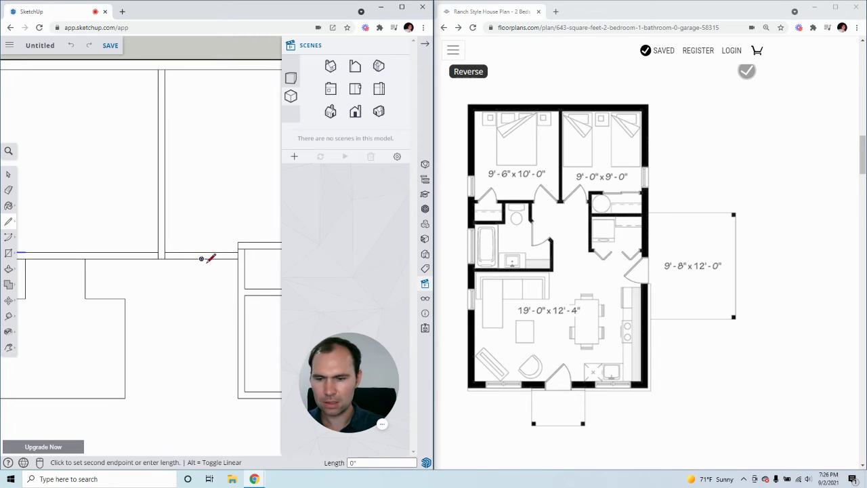
{"action": "left_click", "coordinate": [202, 251]}
{"action": "scroll", "coordinate": [202, 248], "scroll_direction": "up", "scroll_amount": 3}
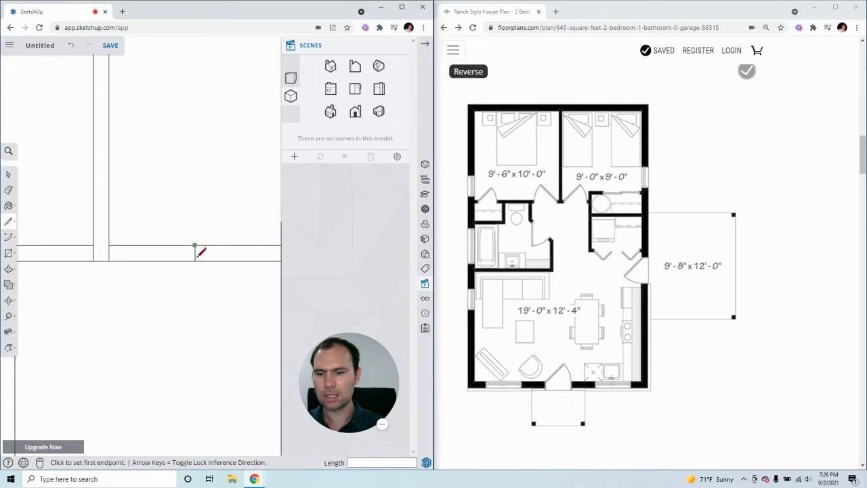
Step: Copy the wall's centre line 14" toward the bedroom dividing wall to mark one side of the door opening
{"action": "left_click", "coordinate": [8, 174]}
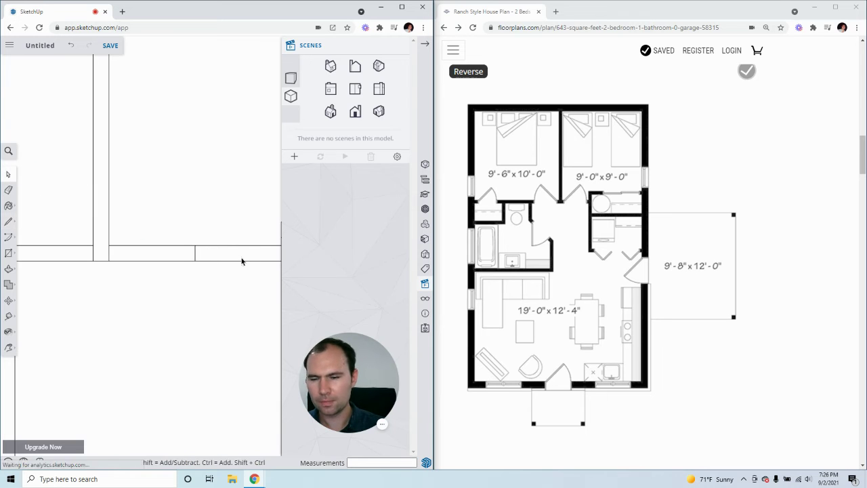
{"action": "left_click", "coordinate": [195, 252]}
{"action": "left_click", "coordinate": [8, 300]}
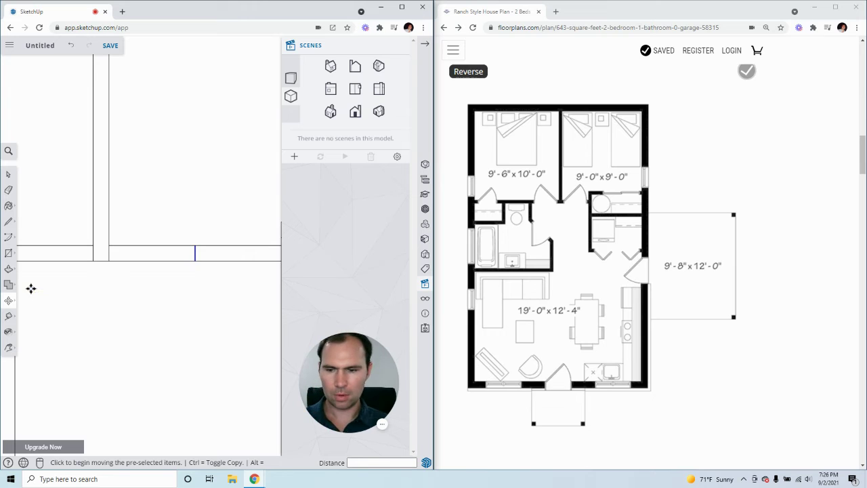
{"action": "key", "text": "ctrl"}
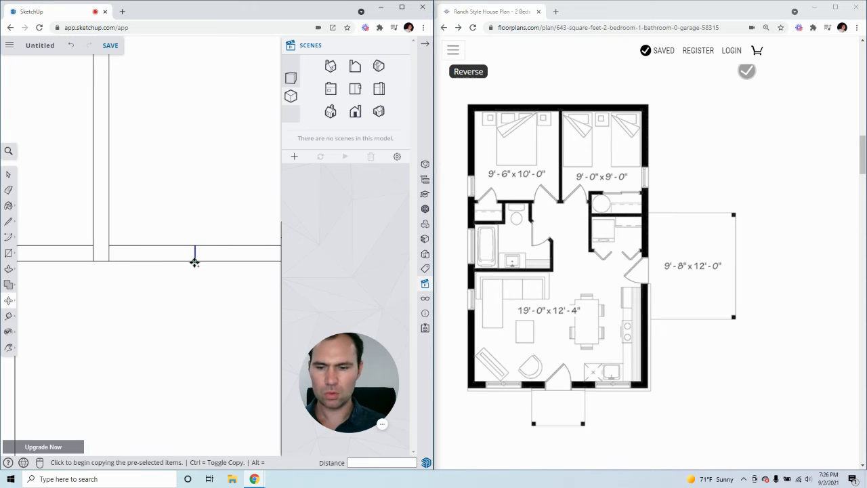
{"action": "left_click", "coordinate": [195, 260]}
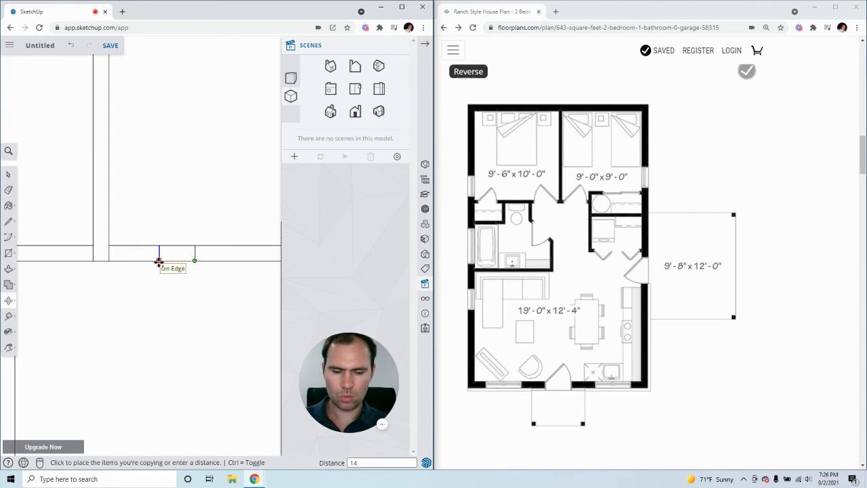
{"action": "left_click", "coordinate": [159, 261]}
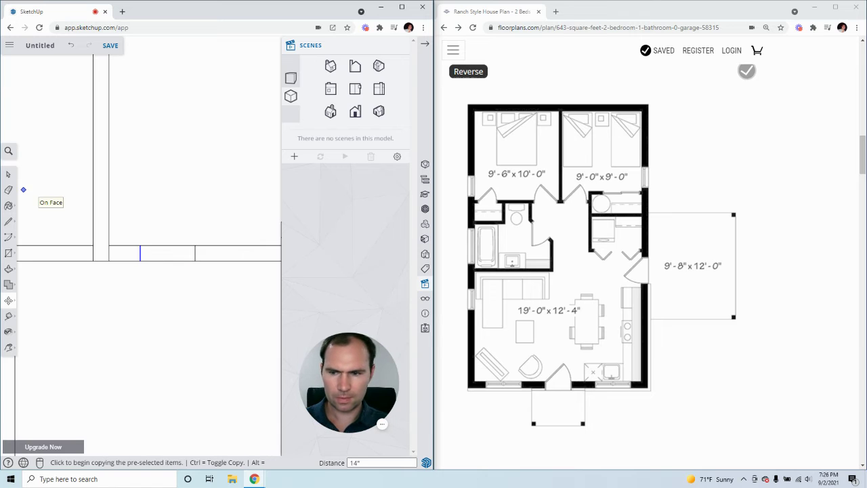
Step: Copy the wall's centre line 14" toward the closet wall to mark the door opening's other side
{"action": "left_click", "coordinate": [8, 174]}
{"action": "left_click", "coordinate": [195, 256]}
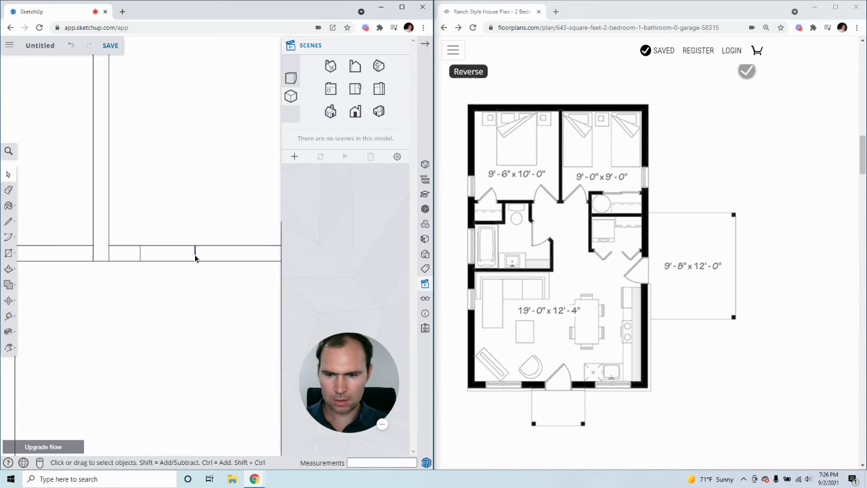
{"action": "key", "text": "m"}
{"action": "key", "text": "ctrl"}
{"action": "left_click", "coordinate": [195, 260]}
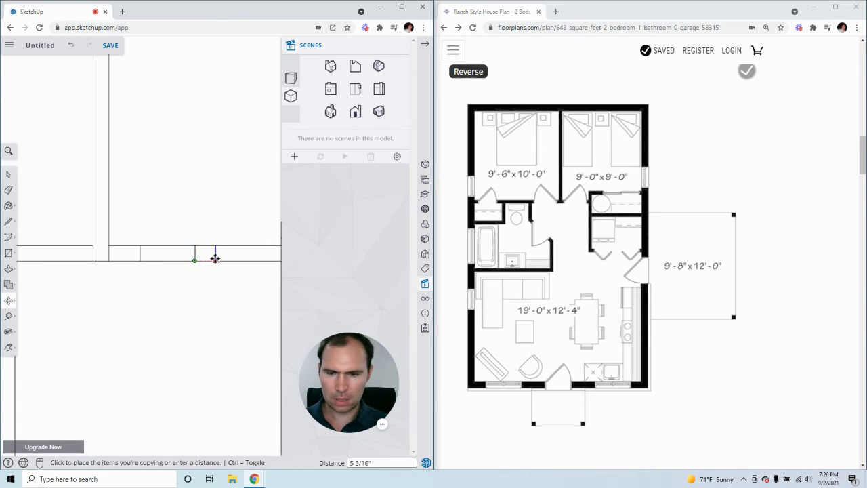
{"action": "type", "text": "14"}
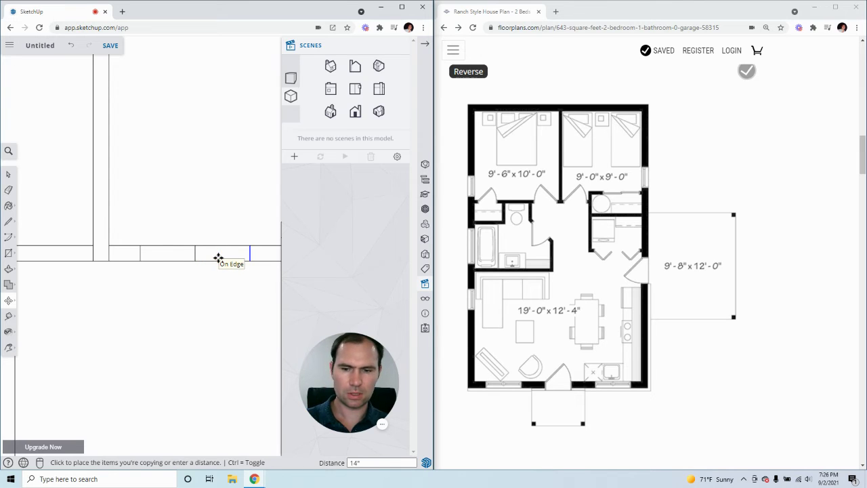
{"action": "key", "text": "Return"}
{"action": "scroll", "coordinate": [128, 266], "scroll_direction": "down", "scroll_amount": 2}
{"action": "key", "text": "space"}
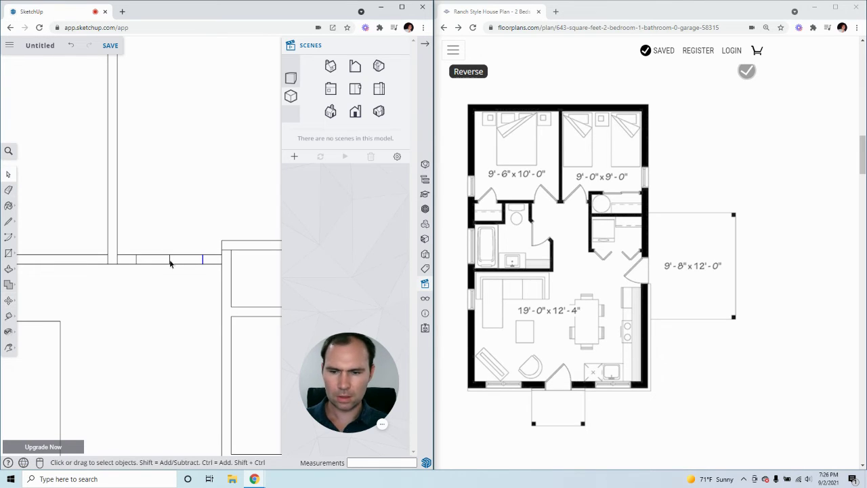
Step: Delete the centre line and wall edges inside the door opening, plus the short edge where the wall stub meets the closet wall
{"action": "left_click", "coordinate": [171, 267]}
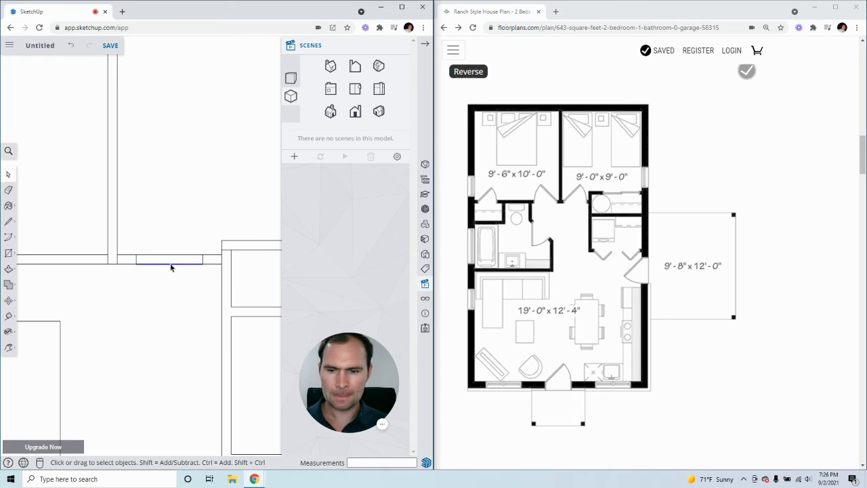
{"action": "key", "text": "Delete"}
{"action": "key", "text": "Delete"}
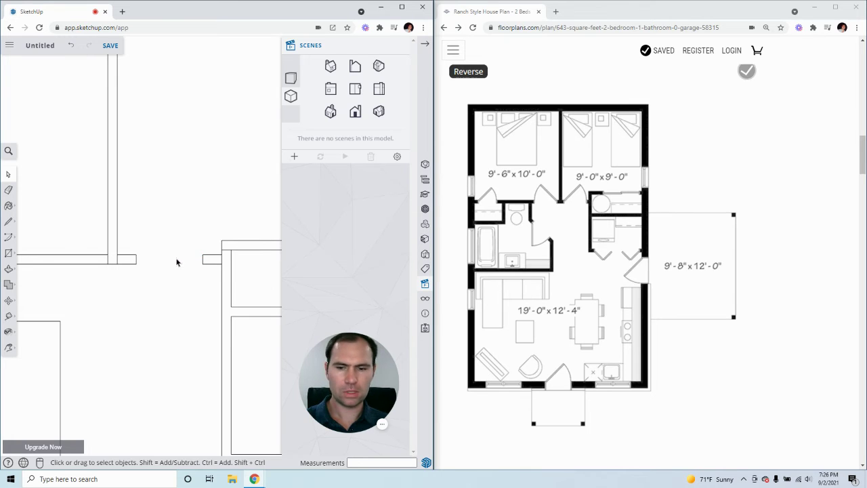
{"action": "scroll", "coordinate": [193, 264], "scroll_direction": "up", "scroll_amount": 3}
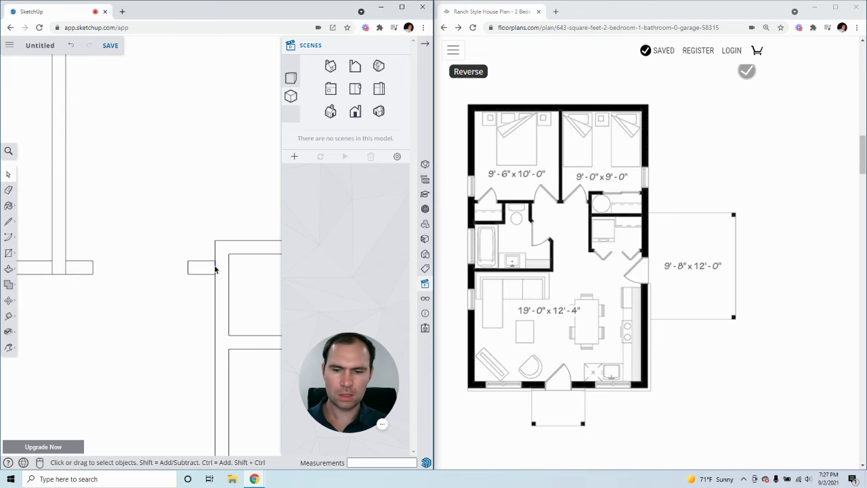
{"action": "scroll", "coordinate": [179, 265], "scroll_direction": "down", "scroll_amount": 3}
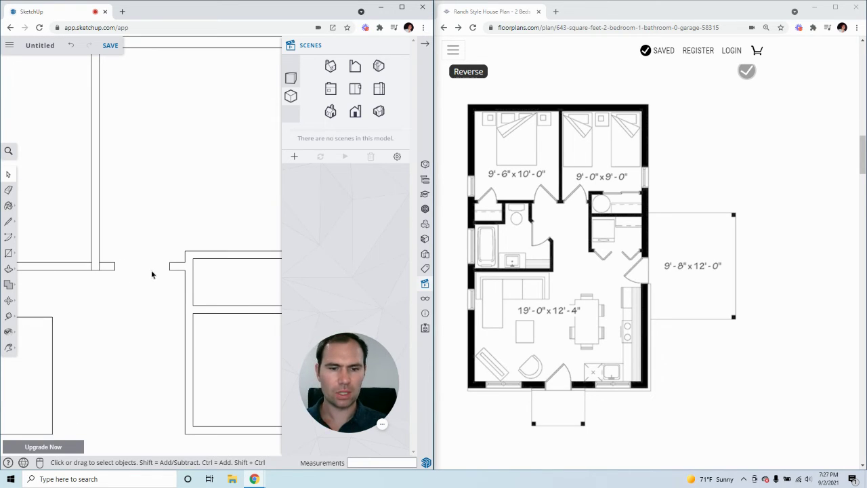
Step: Measure the length of the wall stub between the closet wall and the door opening
{"action": "scroll", "coordinate": [180, 267], "scroll_direction": "up", "scroll_amount": 2}
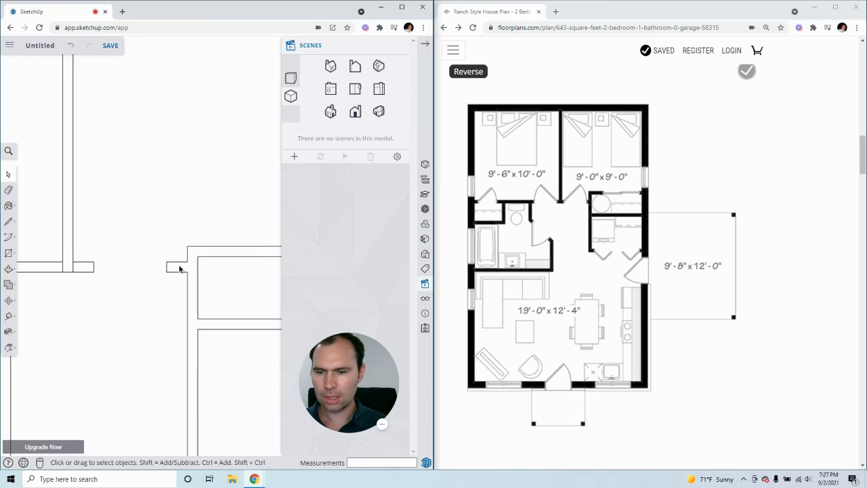
{"action": "left_click", "coordinate": [9, 316]}
{"action": "left_click", "coordinate": [187, 261]}
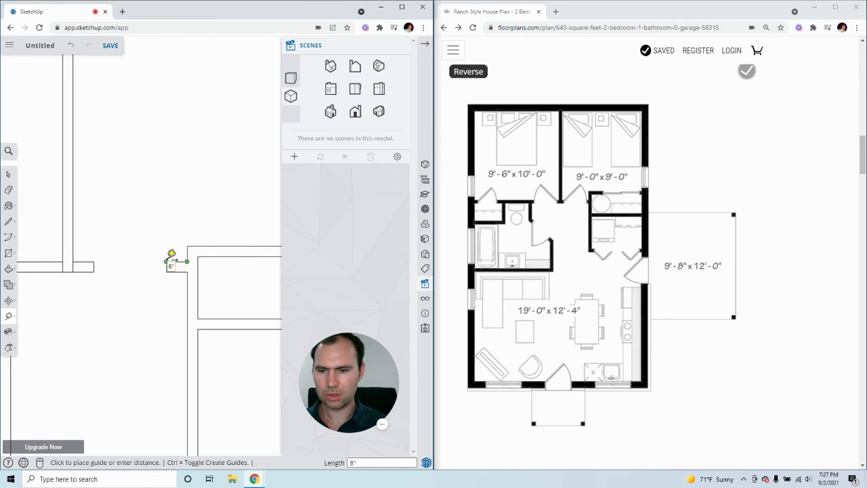
Step: Measure the length of the wall stub between the bedroom dividing wall and the door opening
{"action": "left_click", "coordinate": [166, 261]}
{"action": "left_click", "coordinate": [93, 261]}
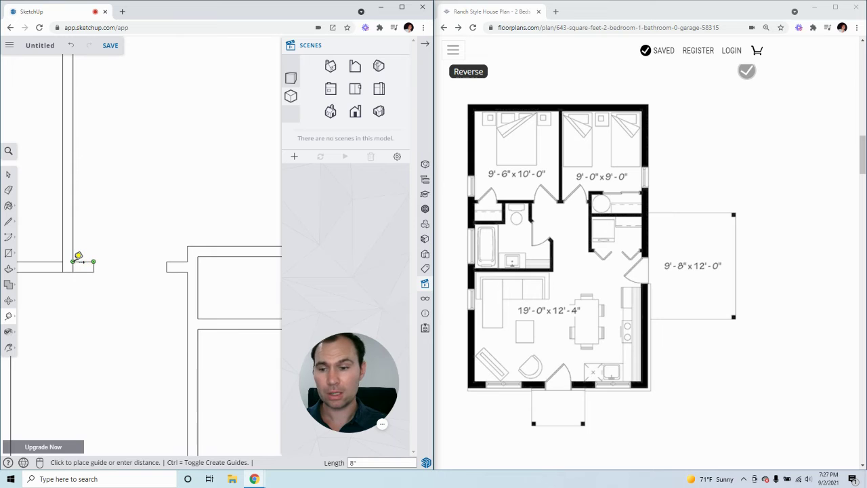
{"action": "left_click", "coordinate": [73, 261]}
{"action": "scroll", "coordinate": [139, 260], "scroll_direction": "down", "scroll_amount": 2}
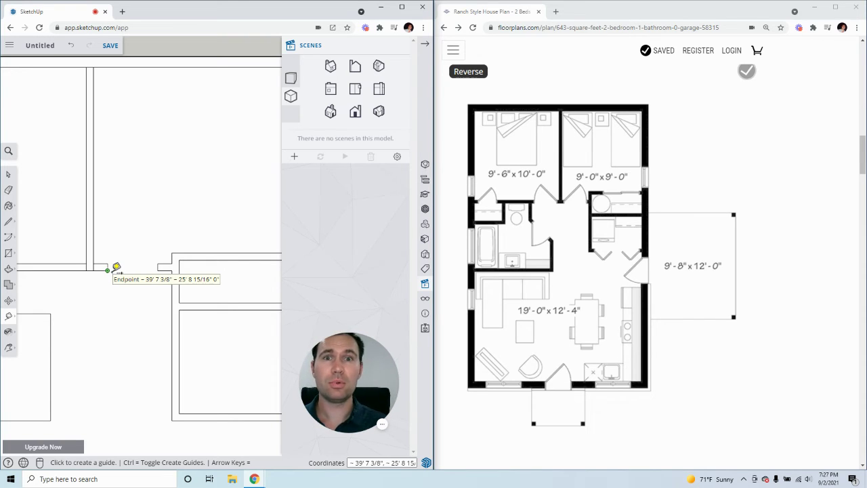
Step: Copy the end edge of the closet-side wall stub 2" toward the closet wall
{"action": "left_click", "coordinate": [8, 174]}
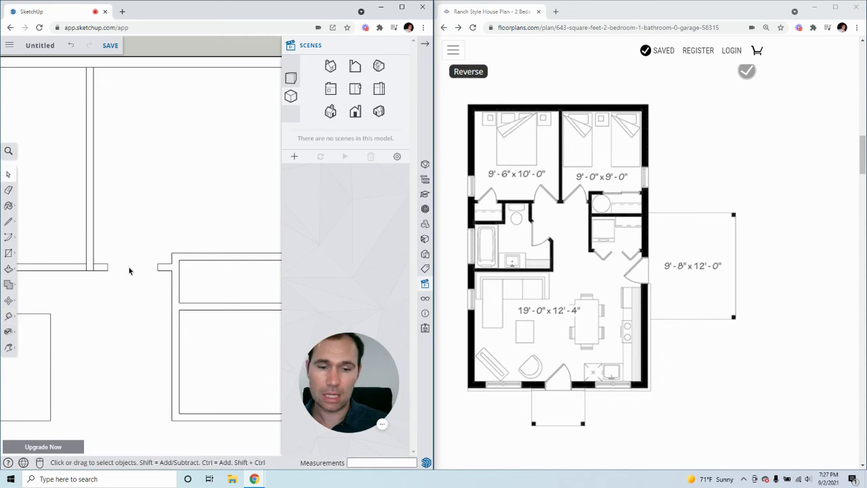
{"action": "scroll", "coordinate": [132, 270], "scroll_direction": "up", "scroll_amount": 3}
{"action": "left_click", "coordinate": [175, 273]}
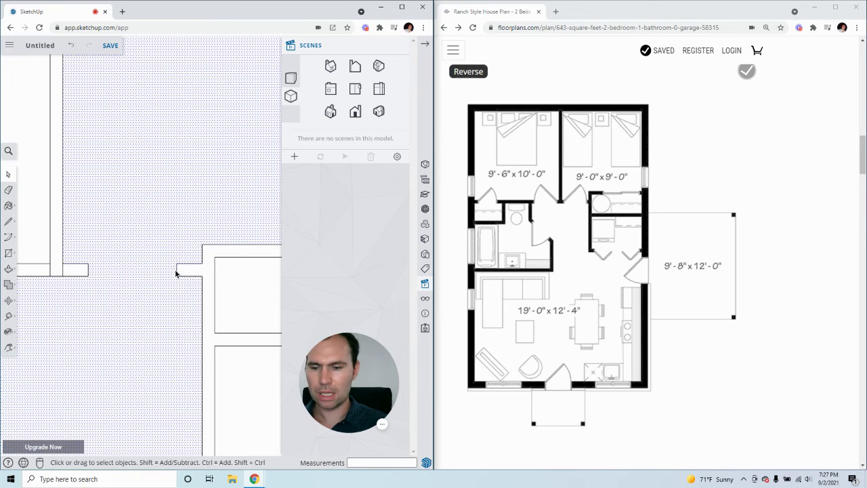
{"action": "left_click", "coordinate": [176, 272]}
{"action": "key", "text": "m"}
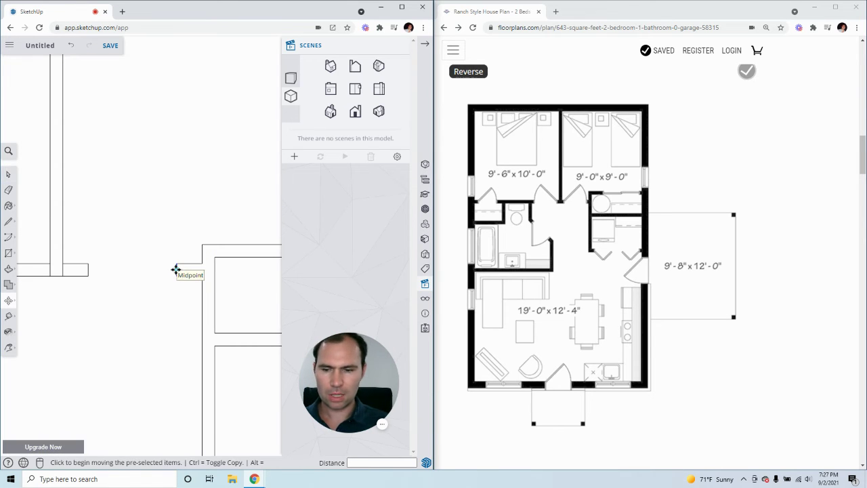
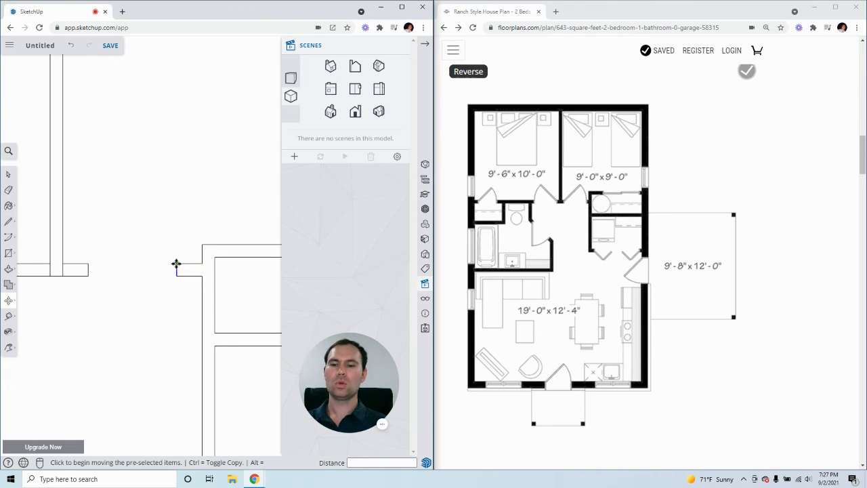
{"action": "key", "text": "ctrl"}
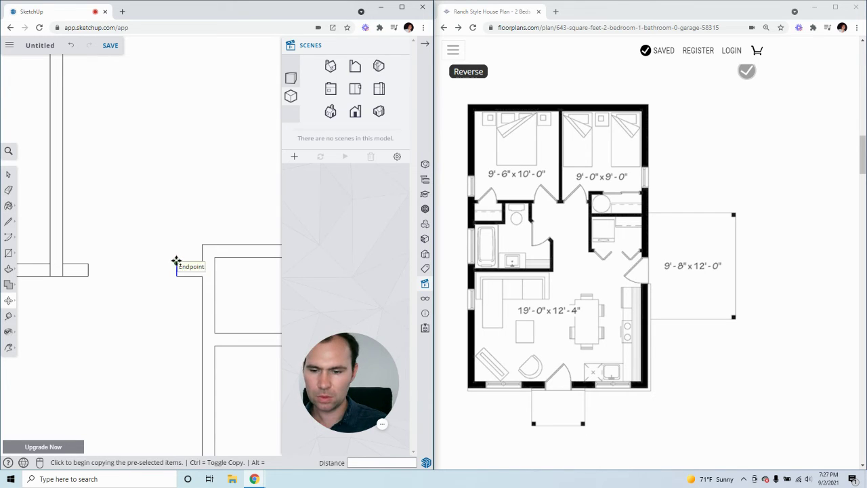
{"action": "left_click", "coordinate": [177, 263]}
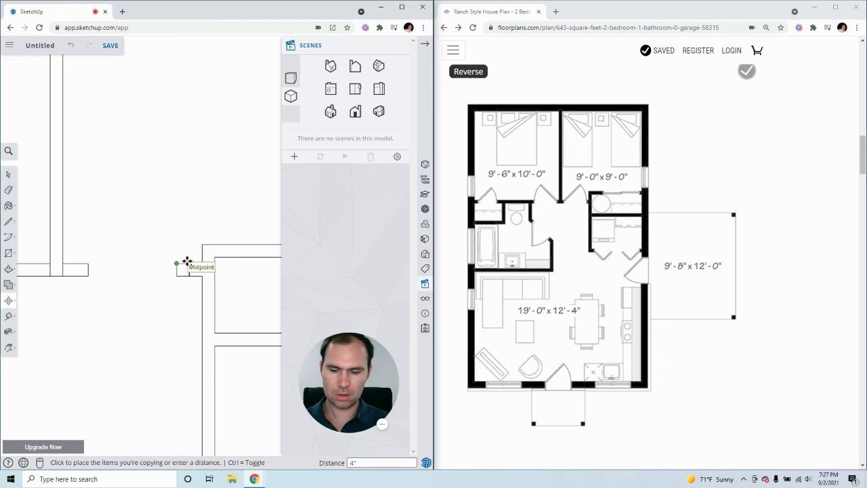
{"action": "left_click", "coordinate": [187, 261]}
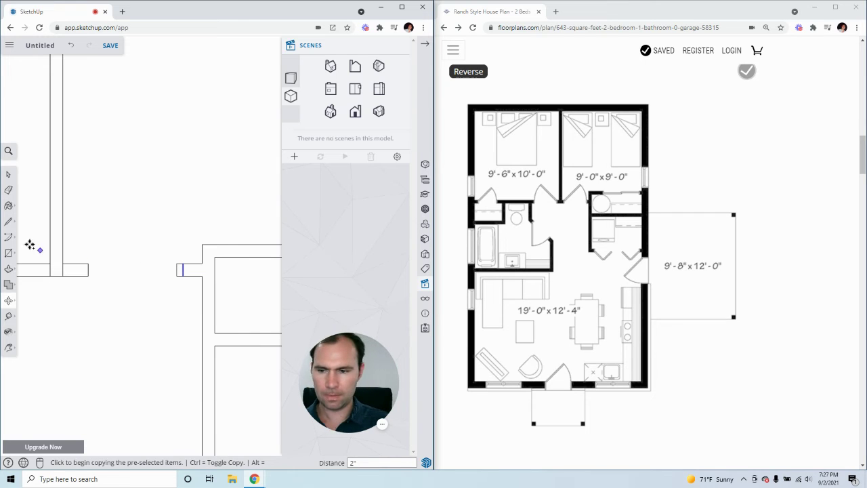
Step: Copy the end edge of the opposite wall stub 2" toward the bedroom dividing wall
{"action": "left_click", "coordinate": [8, 174]}
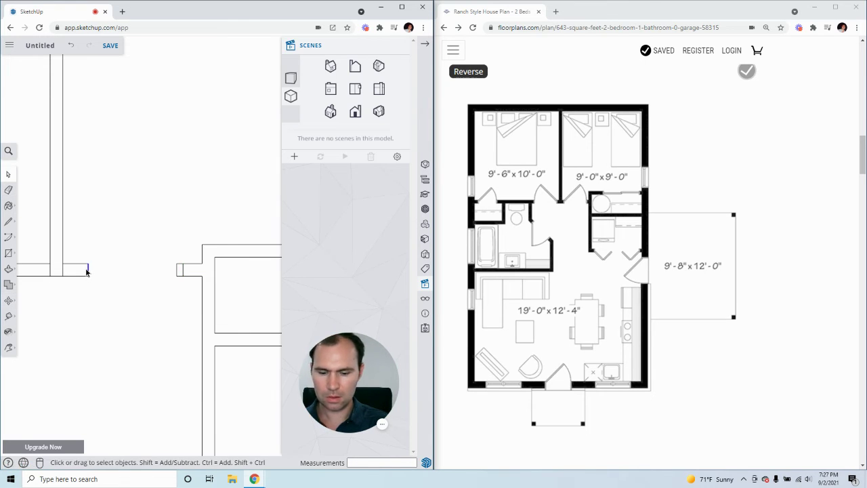
{"action": "key", "text": "m"}
{"action": "left_click", "coordinate": [87, 263]}
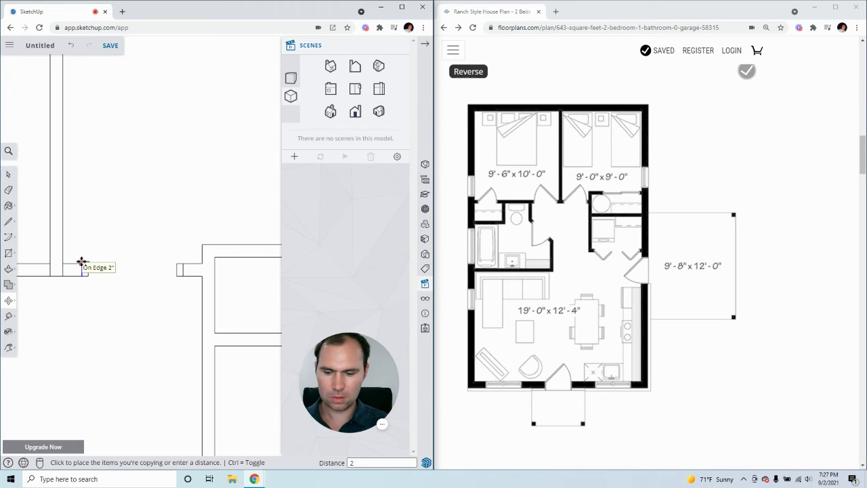
{"action": "left_click", "coordinate": [81, 262]}
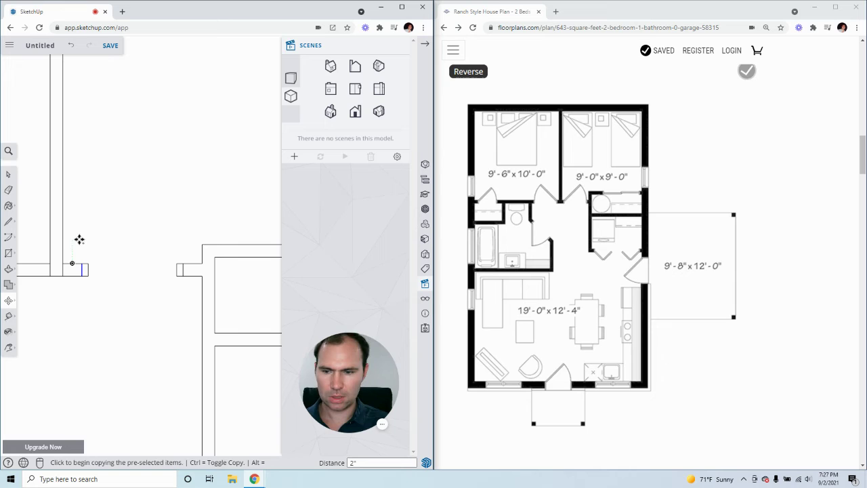
{"action": "left_click", "coordinate": [8, 174]}
Step: Try window and crossing selections around the 2" strip at the end of the closet-side wall stub
{"action": "scroll", "coordinate": [147, 264], "scroll_direction": "up", "scroll_amount": 2}
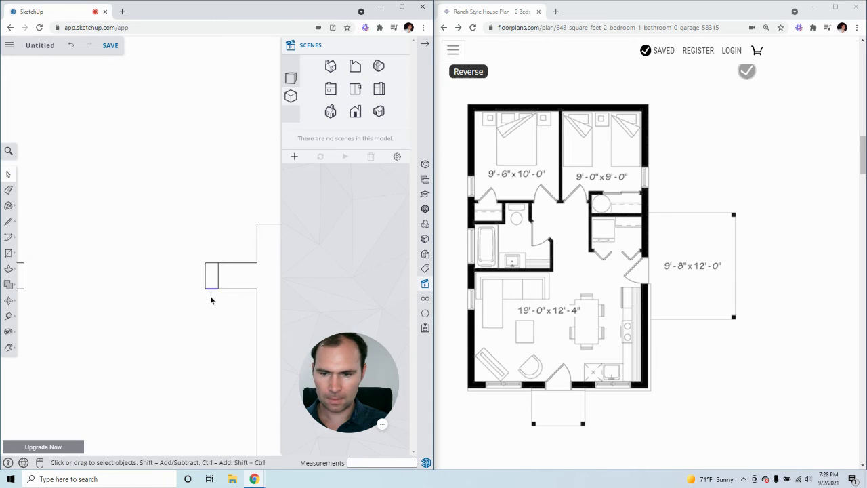
{"action": "left_click_drag", "start_coordinate": [210, 297], "coordinate": [192, 249]}
{"action": "left_click", "coordinate": [205, 278]}
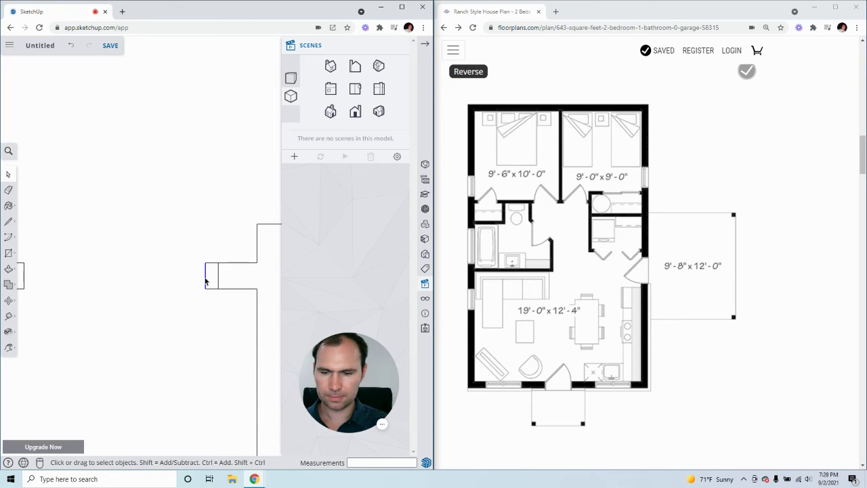
{"action": "left_click_drag", "start_coordinate": [192, 258], "coordinate": [225, 311]}
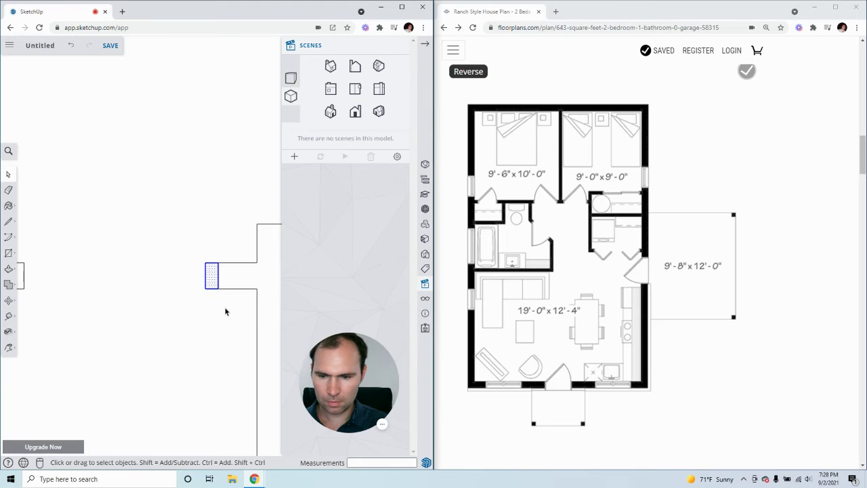
{"action": "left_click", "coordinate": [217, 304]}
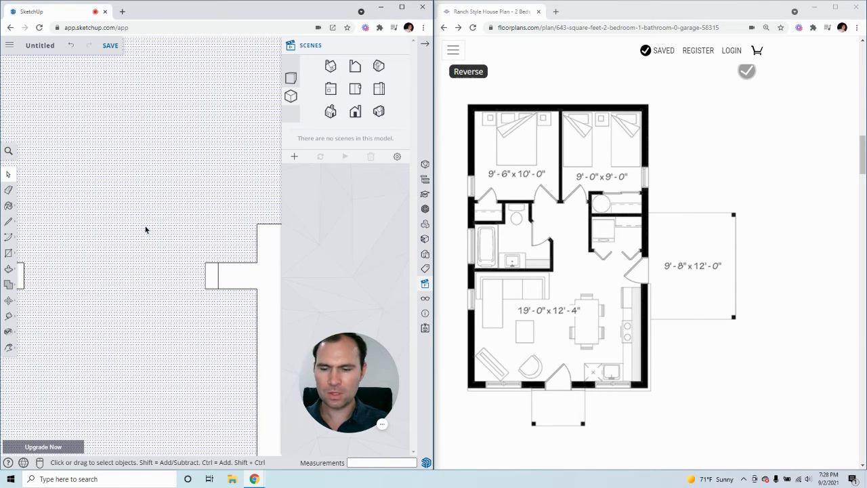
{"action": "left_click_drag", "start_coordinate": [145, 229], "coordinate": [238, 336]}
{"action": "mouse_move", "coordinate": [191, 251]}
{"action": "left_mouse_down"}
{"action": "mouse_move", "coordinate": [226, 305]}
{"action": "mouse_move", "coordinate": [160, 220]}
{"action": "left_mouse_up"}
{"action": "left_click", "coordinate": [235, 309]}
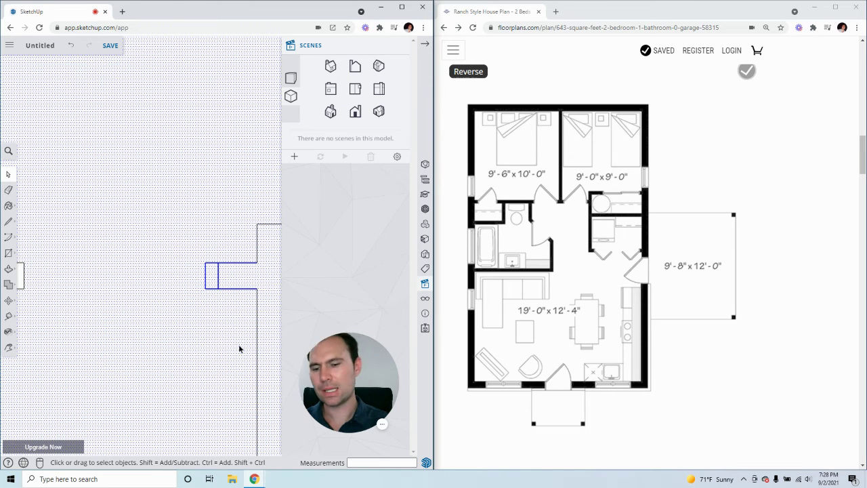
Step: Shorten the closet-side wall stub by deleting its old end edge and the two 2" edges beyond the copied line
{"action": "left_click", "coordinate": [218, 282]}
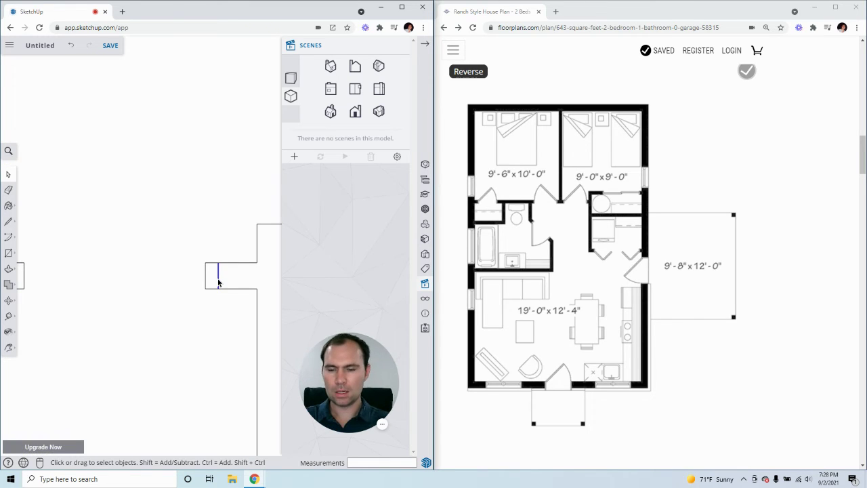
{"action": "left_click", "coordinate": [206, 279]}
{"action": "key", "text": "Delete"}
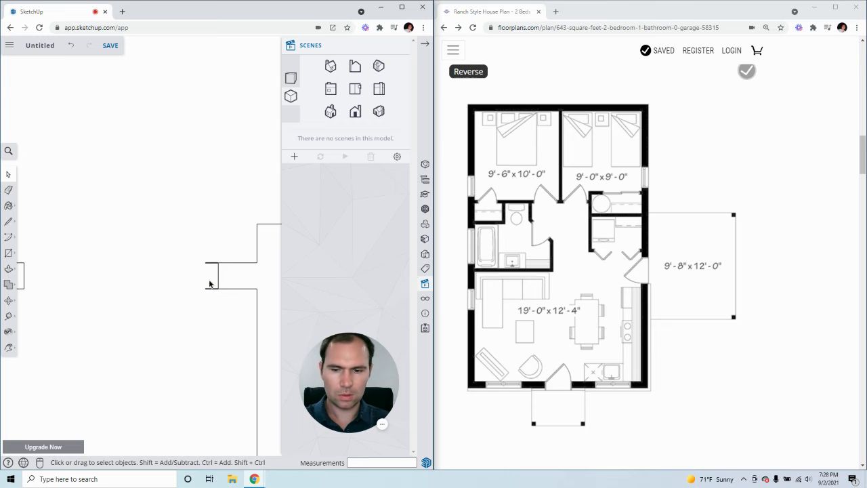
{"action": "key", "text": "Delete"}
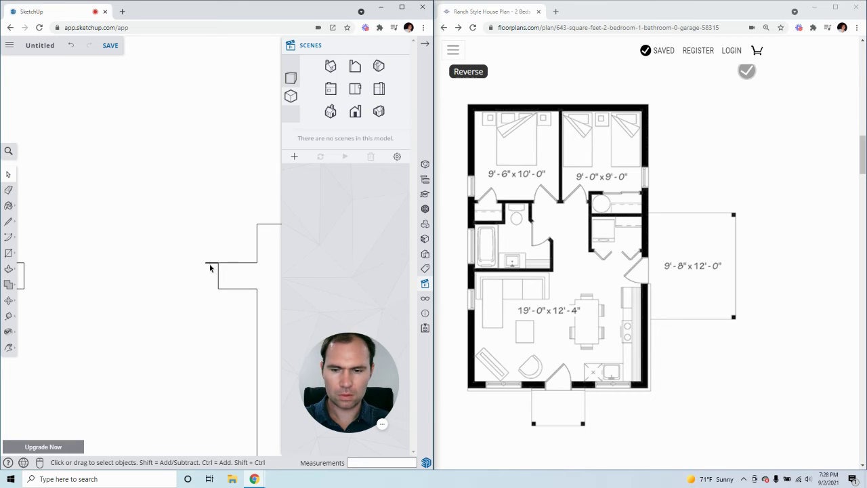
{"action": "key", "text": "Delete"}
Step: Shorten the stub beside the bedroom dividing wall by deleting its old end edge and the two 2" edges beyond the copied line
{"action": "scroll", "coordinate": [246, 303], "scroll_direction": "down", "scroll_amount": 2}
{"action": "scroll", "coordinate": [99, 287], "scroll_direction": "up", "scroll_amount": 3}
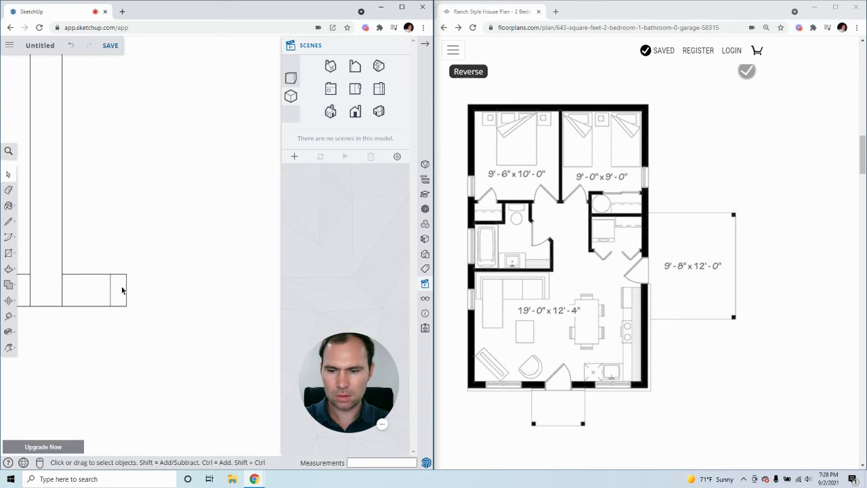
{"action": "left_click", "coordinate": [125, 284]}
{"action": "key", "text": "Delete"}
{"action": "left_click", "coordinate": [120, 273]}
{"action": "key", "text": "Delete"}
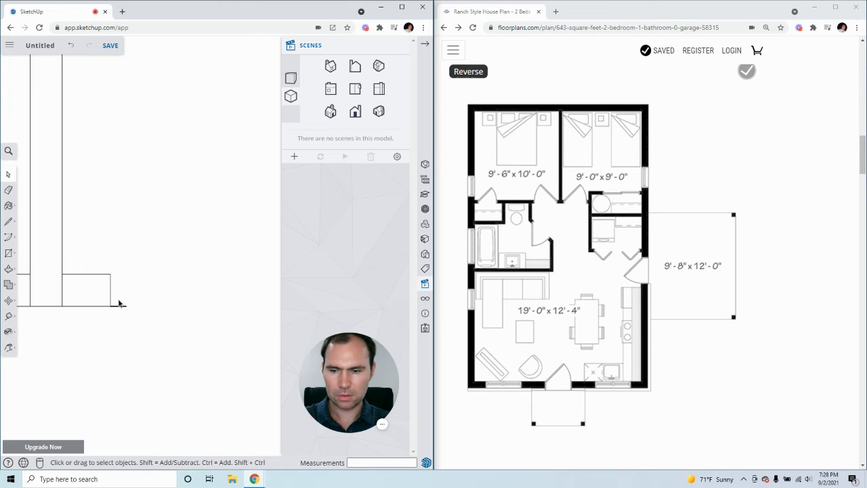
{"action": "scroll", "coordinate": [118, 305], "scroll_direction": "down", "scroll_amount": 4}
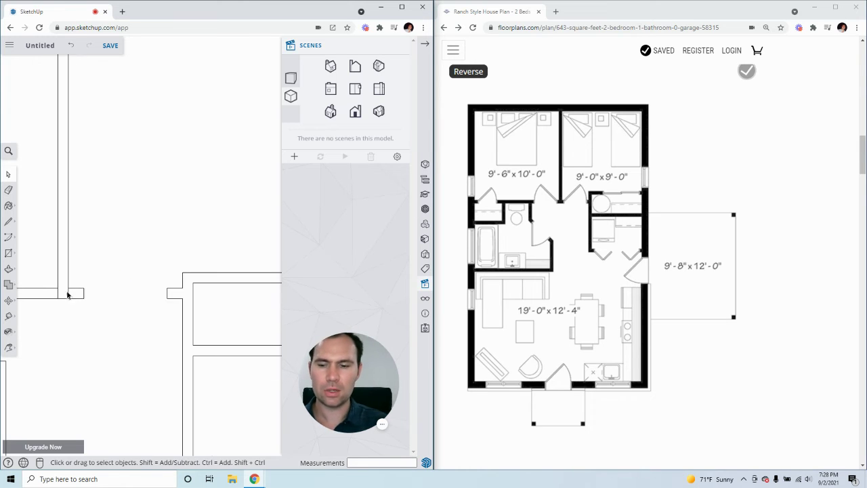
Step: Measure the door opening's width between the two wall stubs
{"action": "key", "text": "t"}
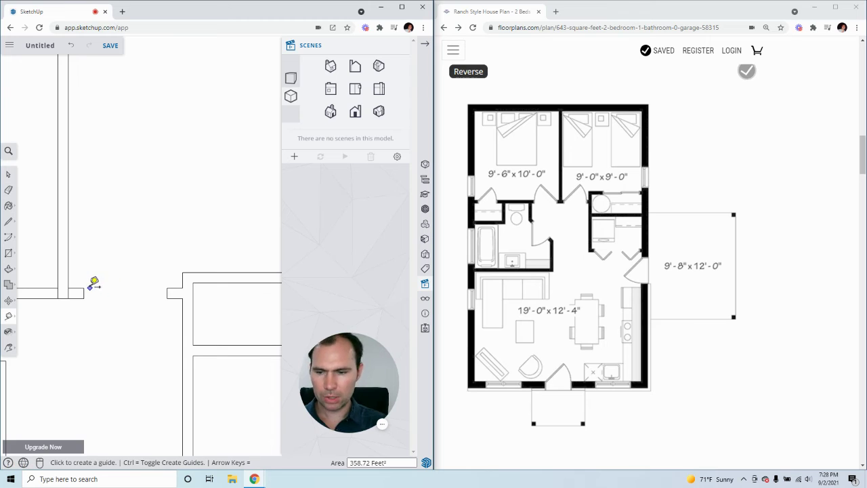
{"action": "left_click", "coordinate": [83, 288]}
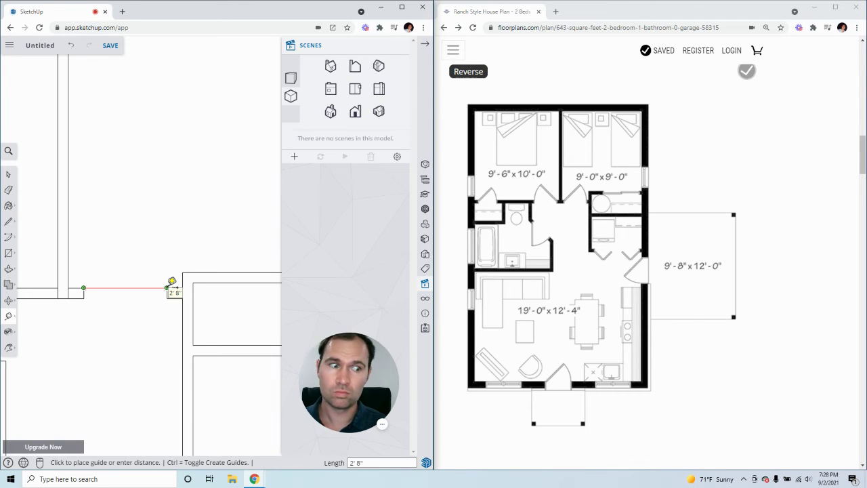
{"action": "key", "text": "Escape"}
{"action": "scroll", "coordinate": [106, 269], "scroll_direction": "down", "scroll_amount": 2}
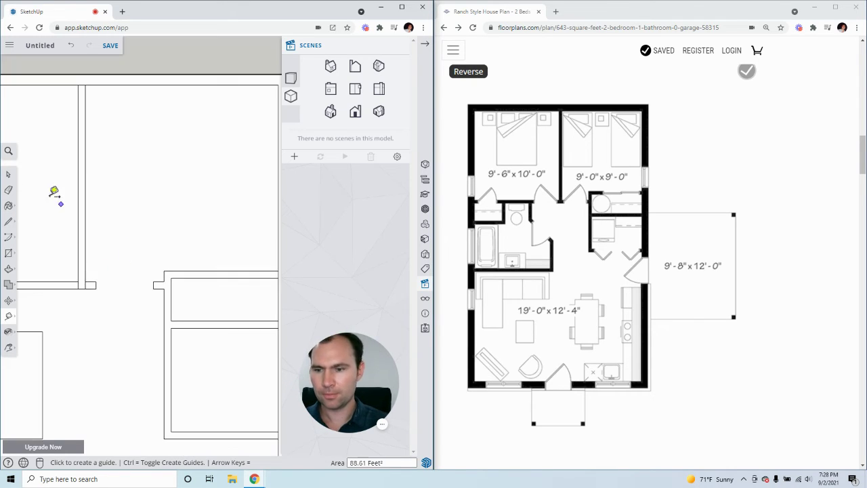
Step: Delete the short edges crossing the hallway wall where it meets the bedroom dividing wall
{"action": "left_click", "coordinate": [9, 177]}
{"action": "scroll", "coordinate": [74, 274], "scroll_direction": "up", "scroll_amount": 3}
{"action": "scroll", "coordinate": [74, 275], "scroll_direction": "up", "scroll_amount": 1}
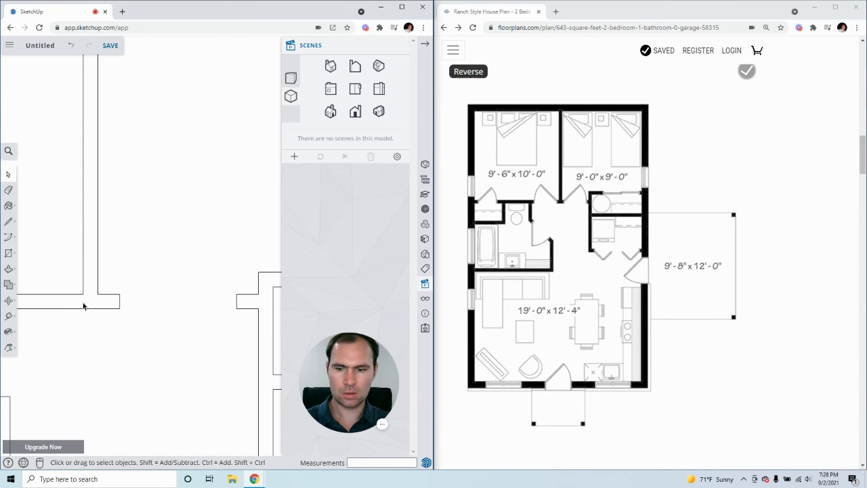
{"action": "scroll", "coordinate": [126, 258], "scroll_direction": "down", "scroll_amount": 1}
{"action": "scroll", "coordinate": [170, 285], "scroll_direction": "down", "scroll_amount": 2}
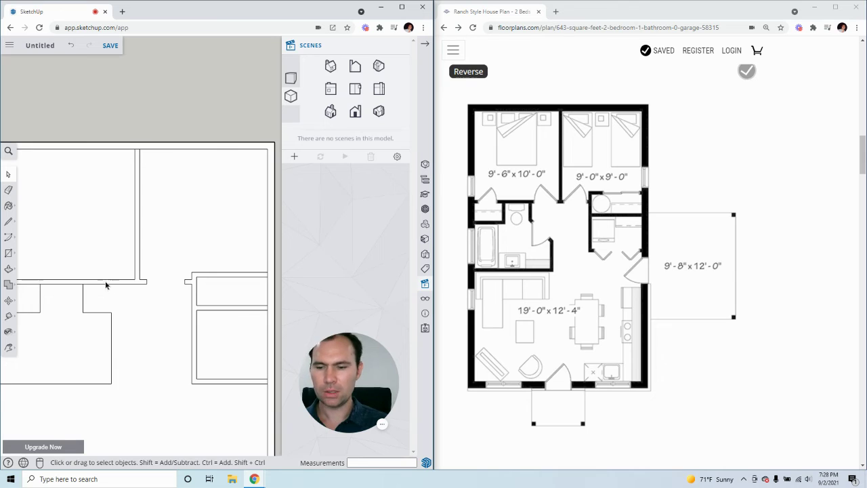
Step: Measure the remaining wall stub from the bedroom dividing wall to the door opening
{"action": "scroll", "coordinate": [106, 286], "scroll_direction": "up", "scroll_amount": 1}
{"action": "key", "text": "t"}
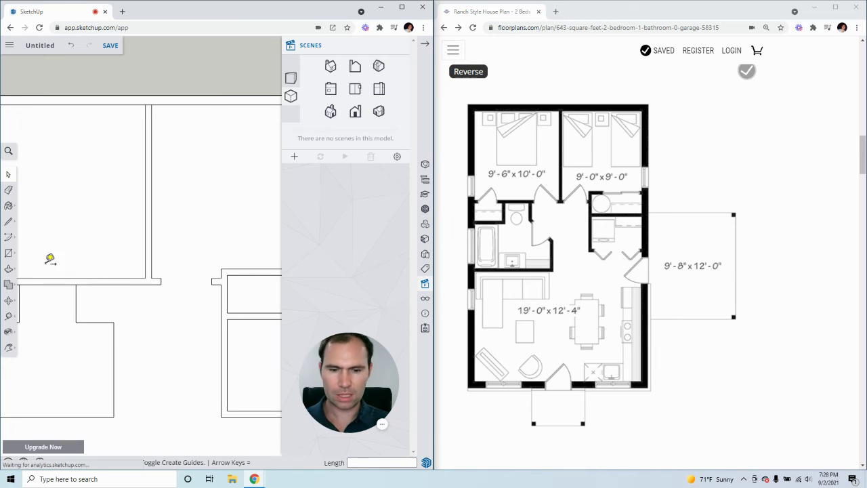
{"action": "scroll", "coordinate": [179, 269], "scroll_direction": "up", "scroll_amount": 2}
{"action": "left_click", "coordinate": [168, 275]}
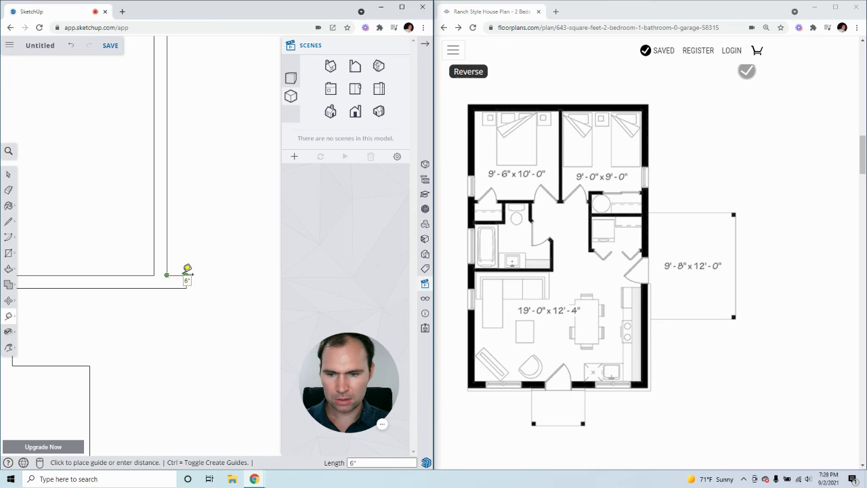
{"action": "key", "text": "Escape"}
{"action": "left_click", "coordinate": [8, 174]}
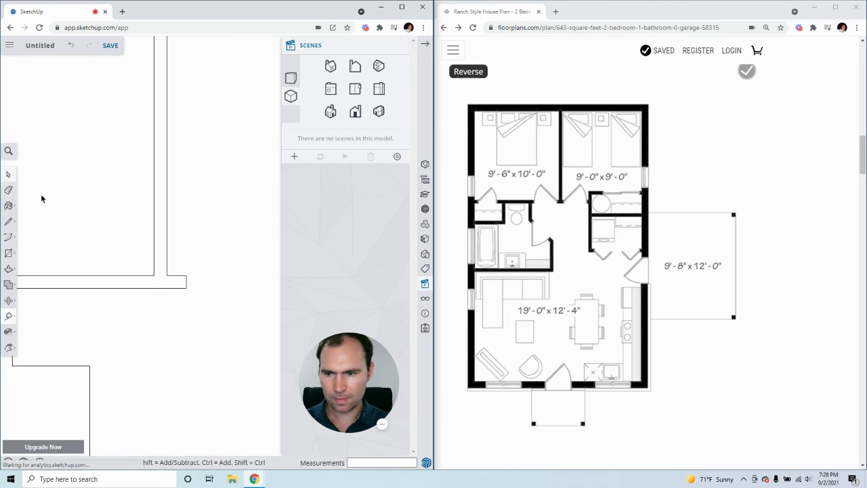
{"action": "left_click", "coordinate": [154, 271]}
{"action": "key", "text": "m"}
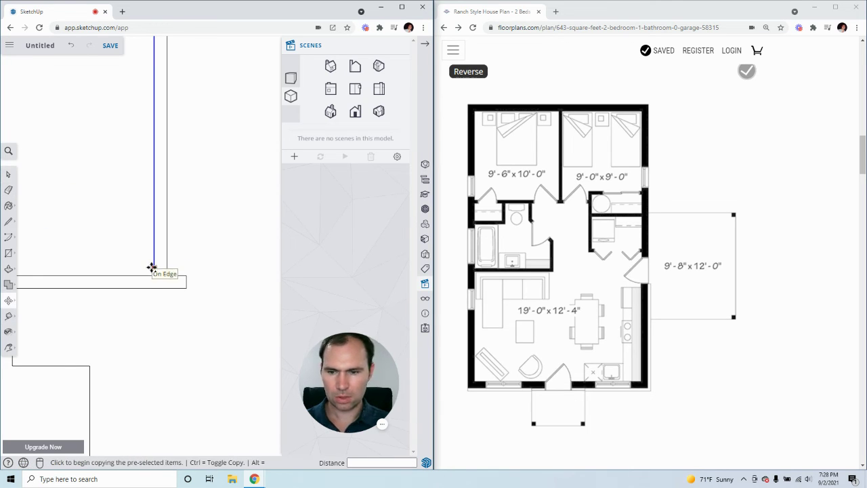
{"action": "left_click", "coordinate": [152, 267]}
{"action": "key", "text": "Escape"}
{"action": "key", "text": "Escape"}
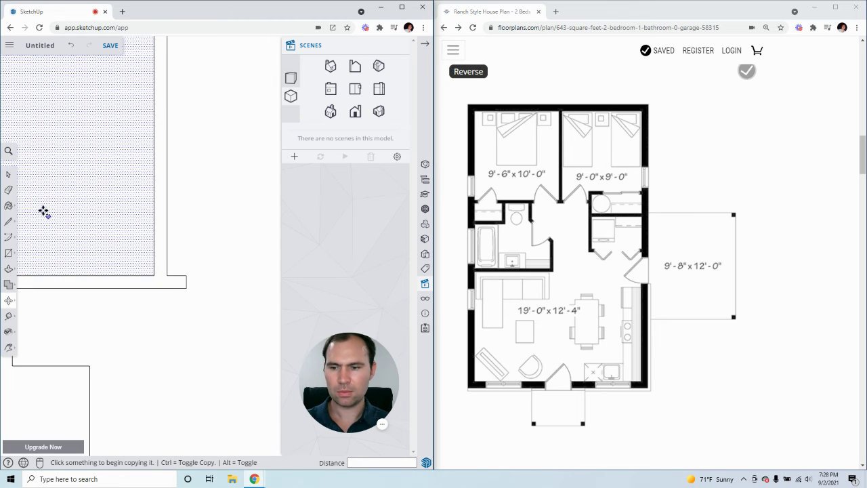
Step: Draw a 4" line across the hallway wall, continuing the larger bedroom's face of the bedroom dividing wall
{"action": "left_click", "coordinate": [10, 176]}
{"action": "key", "text": "l"}
{"action": "left_click", "coordinate": [154, 276]}
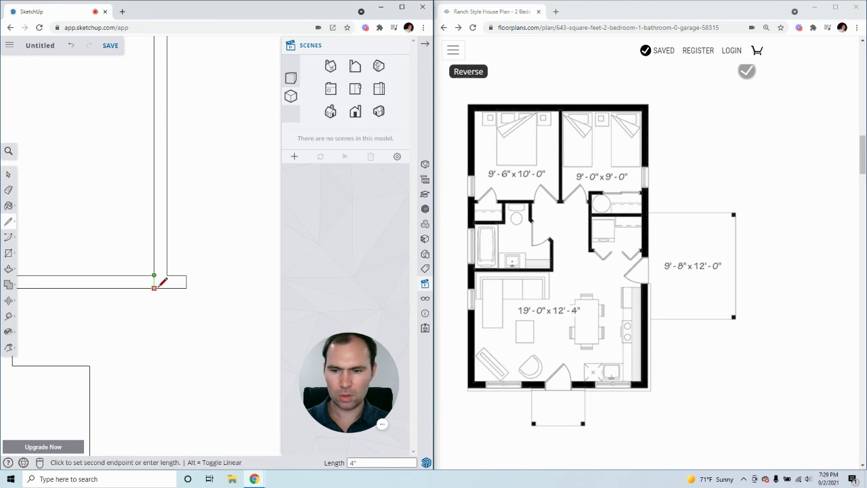
{"action": "left_click", "coordinate": [154, 288]}
{"action": "left_click", "coordinate": [15, 177]}
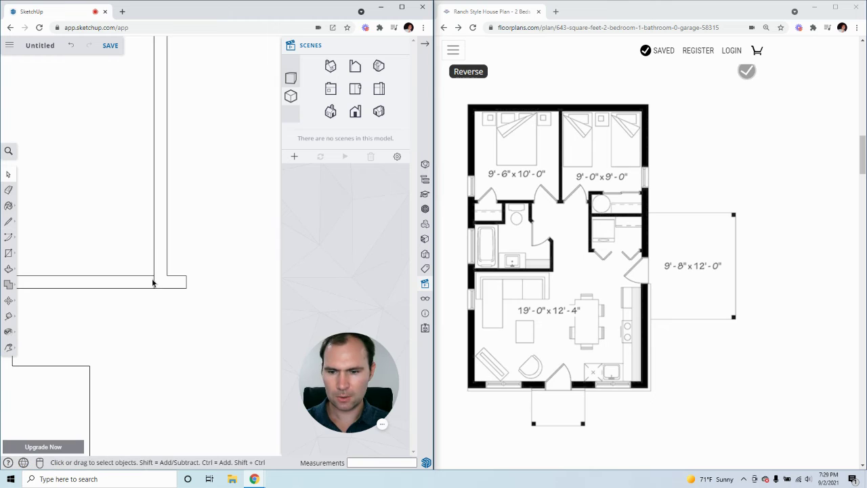
Step: Copy the line across the hallway wall 6" away from the bedroom dividing wall into the larger bedroom's side and remove the original line
{"action": "key", "text": "m"}
{"action": "scroll", "coordinate": [151, 285], "scroll_direction": "up", "scroll_amount": 3}
{"action": "key", "text": "ctrl"}
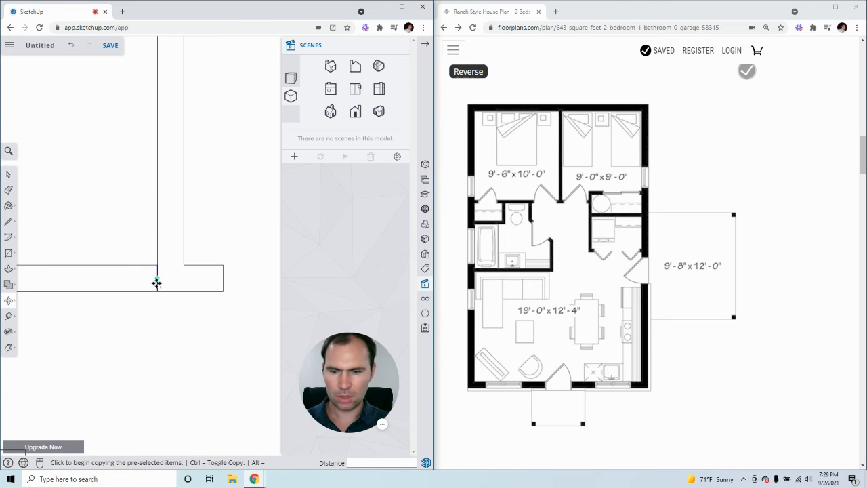
{"action": "left_click", "coordinate": [157, 279]}
{"action": "key", "text": "Escape"}
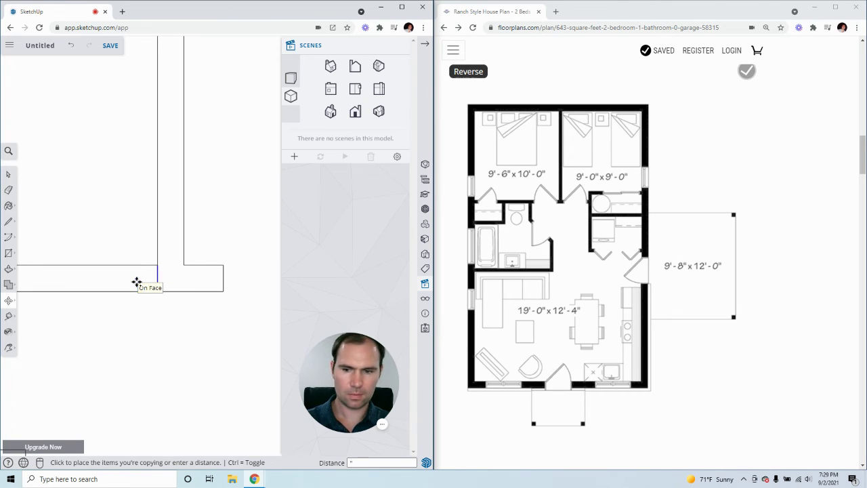
{"action": "scroll", "coordinate": [196, 283], "scroll_direction": "down", "scroll_amount": 5}
{"action": "scroll", "coordinate": [172, 282], "scroll_direction": "up", "scroll_amount": 5}
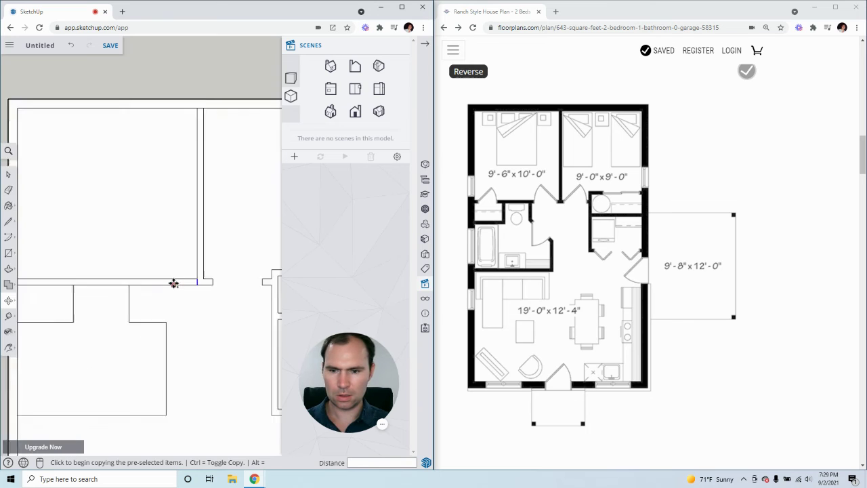
{"action": "left_click", "coordinate": [235, 275]}
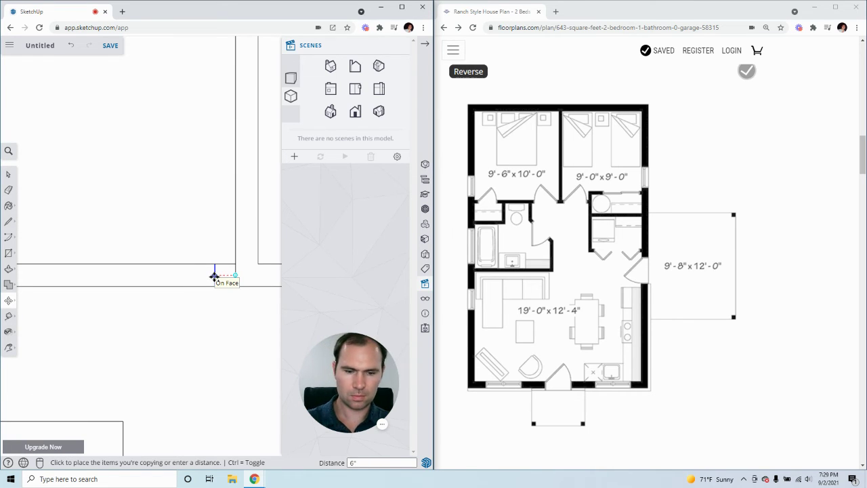
{"action": "key", "text": "Return"}
{"action": "left_click", "coordinate": [11, 174]}
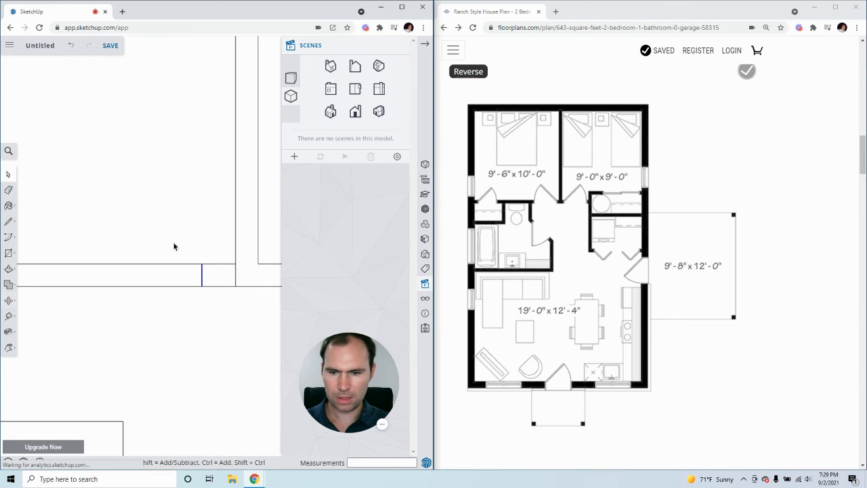
{"action": "scroll", "coordinate": [213, 274], "scroll_direction": "down", "scroll_amount": 3}
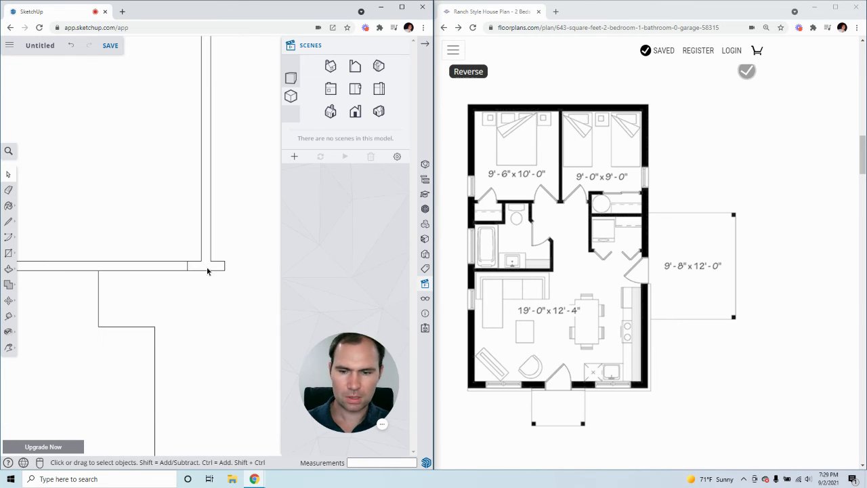
Step: Copy the new line across the hallway wall 32" further along it to mark the larger bedroom's door opening
{"action": "scroll", "coordinate": [204, 276], "scroll_direction": "down", "scroll_amount": 2}
{"action": "scroll", "coordinate": [191, 271], "scroll_direction": "up", "scroll_amount": 2}
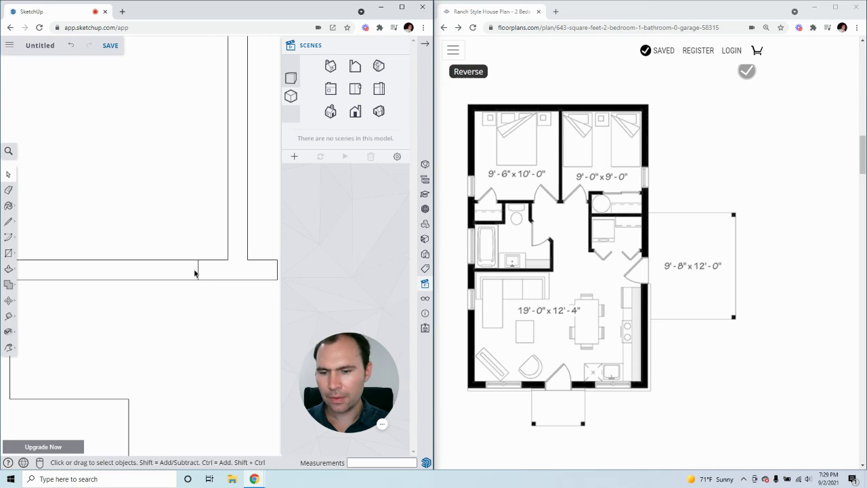
{"action": "key", "text": "m"}
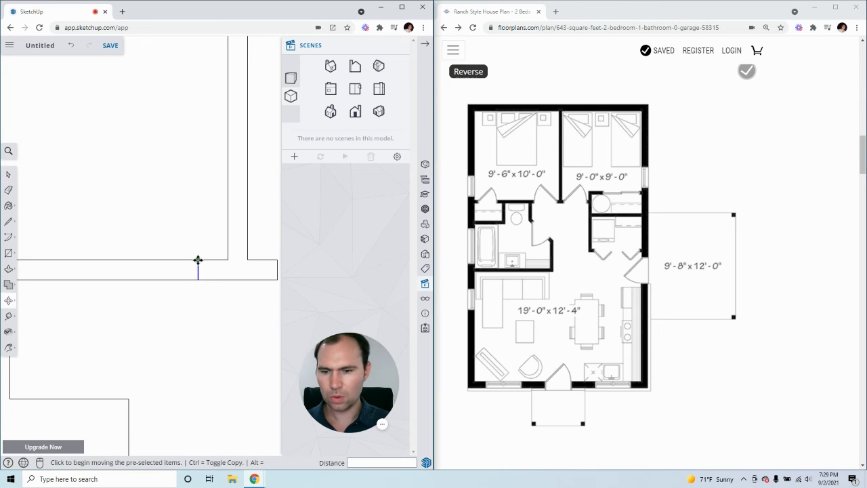
{"action": "key", "text": "ctrl"}
{"action": "left_click", "coordinate": [198, 259]}
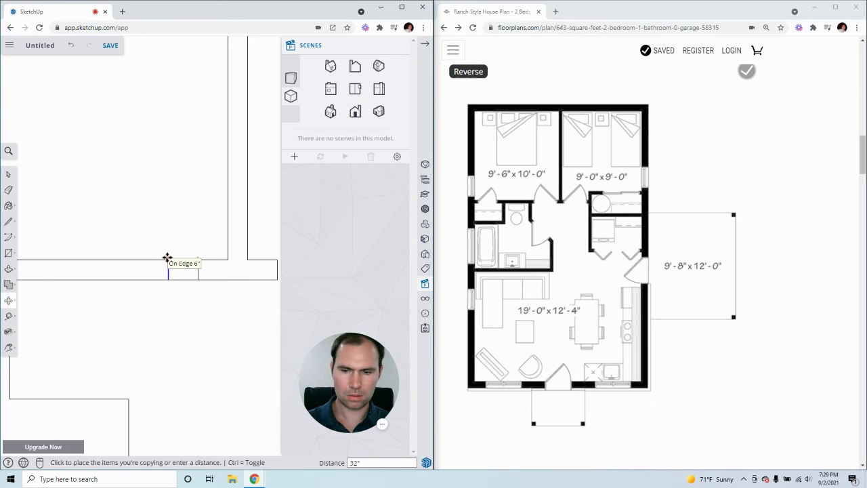
{"action": "key", "text": "Return"}
Step: Delete the two hallway wall edges between the marking lines to open the larger bedroom's doorway
{"action": "scroll", "coordinate": [196, 260], "scroll_direction": "down", "scroll_amount": 3}
{"action": "left_click", "coordinate": [9, 177]}
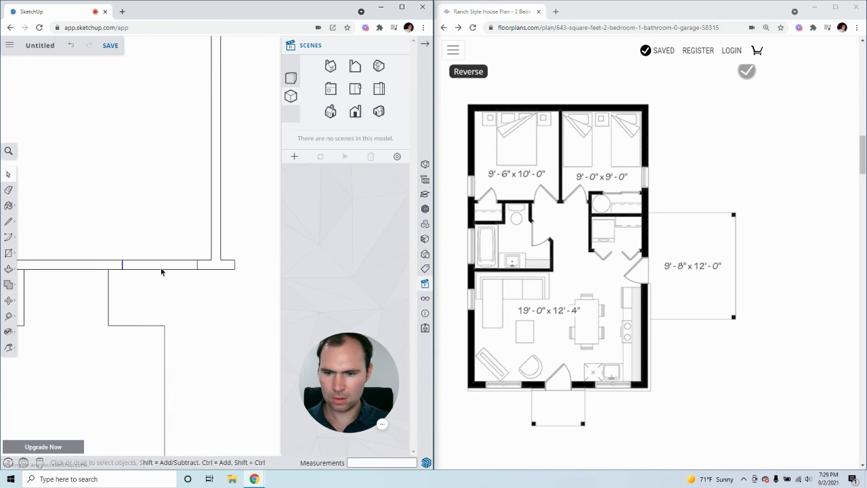
{"action": "left_click", "coordinate": [160, 270]}
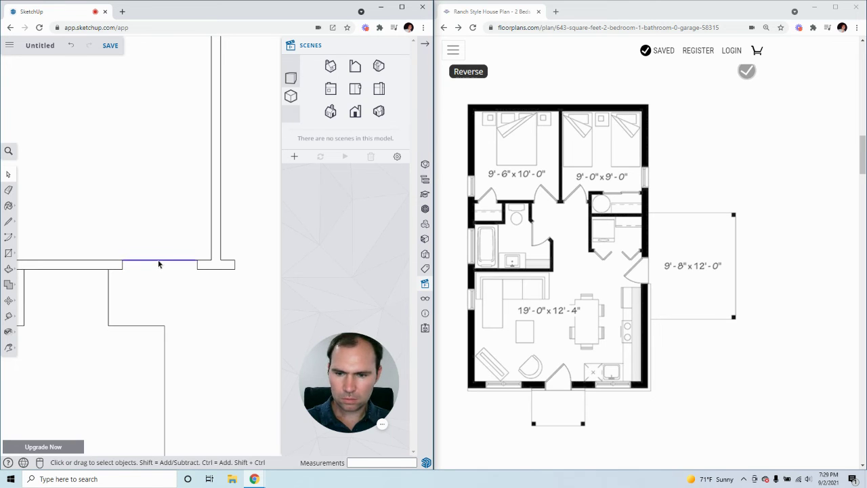
{"action": "scroll", "coordinate": [161, 263], "scroll_direction": "down", "scroll_amount": 5}
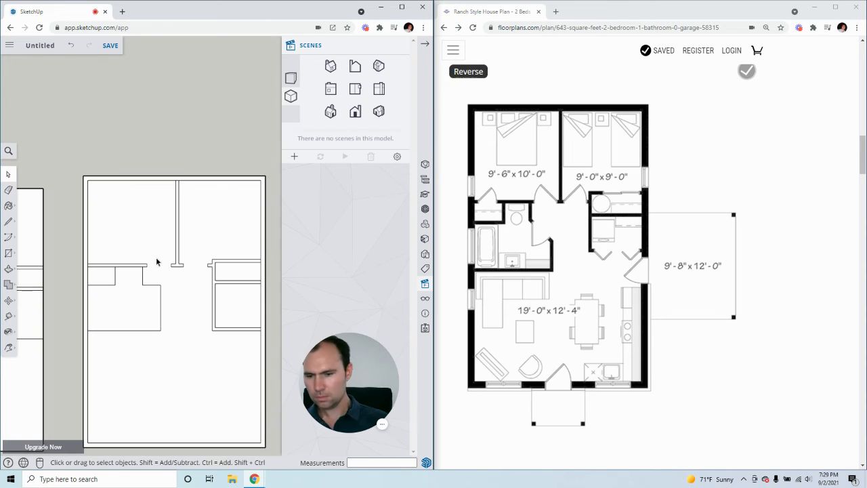
Step: Draw a diagonal line about 2' 9" long from the bathroom's inner corner to its hallway-side edge
{"action": "left_click", "coordinate": [8, 221]}
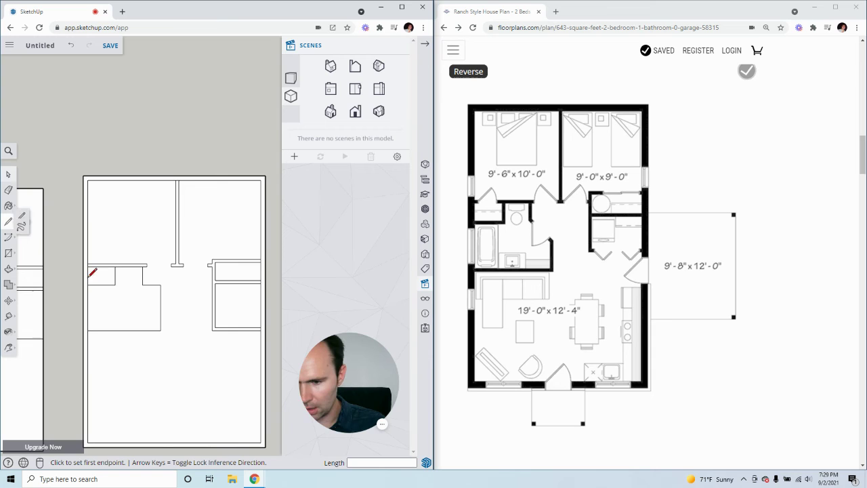
{"action": "left_click", "coordinate": [143, 285]}
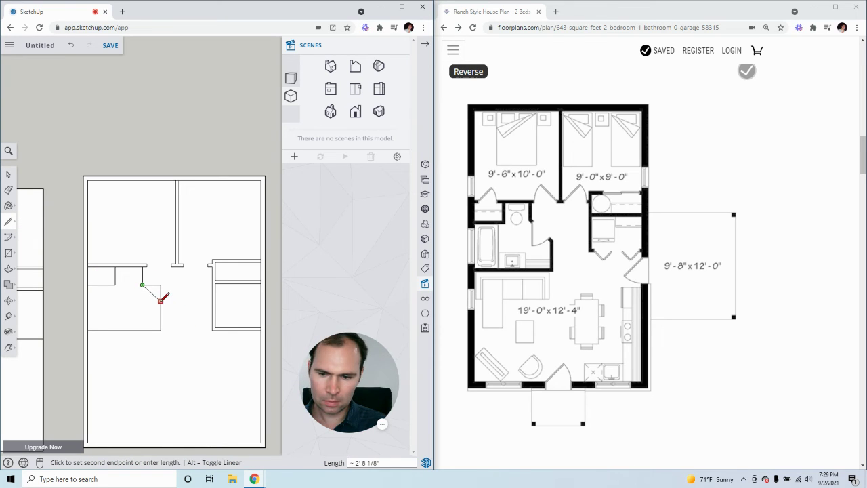
{"action": "left_click", "coordinate": [161, 301]}
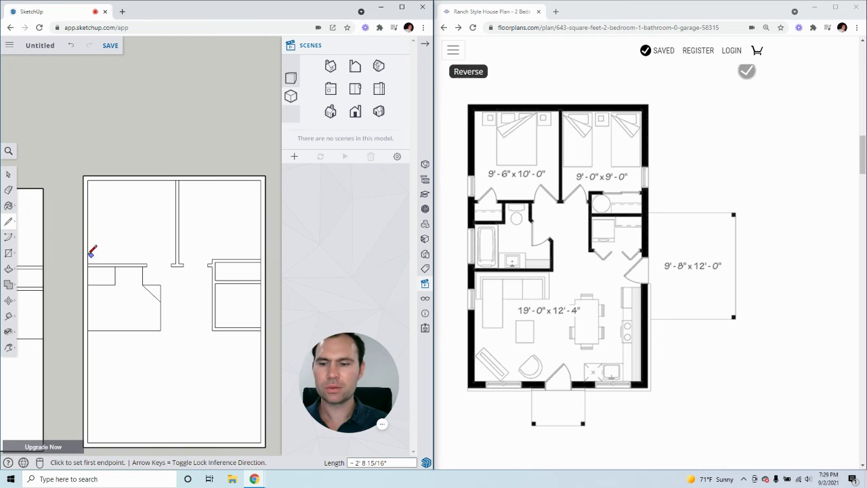
Step: Delete the two edges forming the square bathroom corner outside the diagonal line
{"action": "left_click", "coordinate": [8, 190]}
{"action": "left_click", "coordinate": [8, 174]}
{"action": "scroll", "coordinate": [151, 270], "scroll_direction": "up", "scroll_amount": 5}
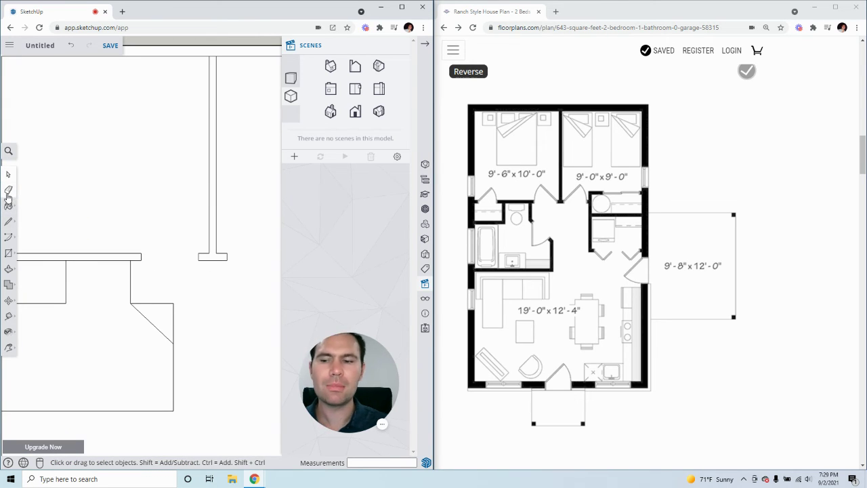
{"action": "left_click", "coordinate": [170, 304]}
{"action": "key", "text": "Delete"}
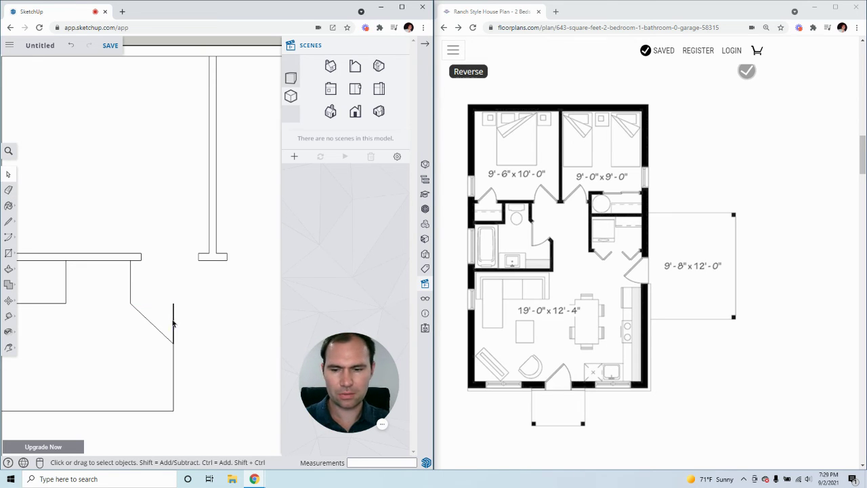
{"action": "key", "text": "Delete"}
{"action": "scroll", "coordinate": [146, 293], "scroll_direction": "down", "scroll_amount": 3}
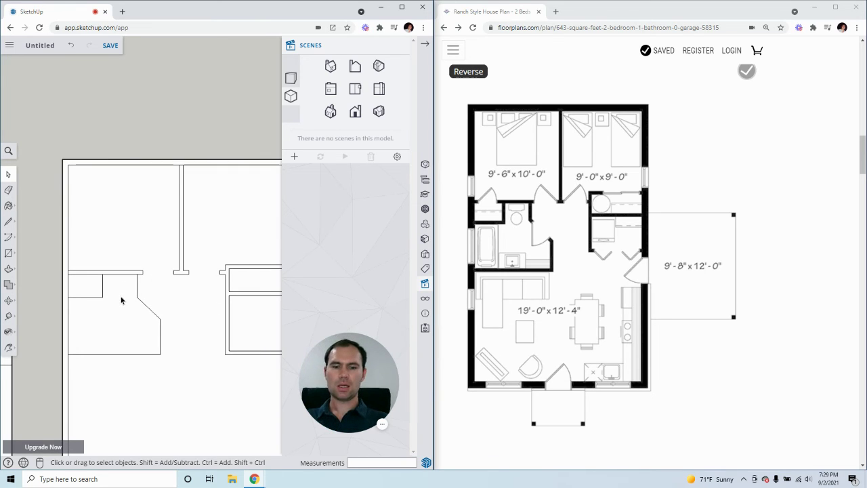
Step: Copy the edge between the bedroom closet and the bathroom 4" toward the bathroom to give that wall its thickness
{"action": "scroll", "coordinate": [116, 288], "scroll_direction": "up", "scroll_amount": 2}
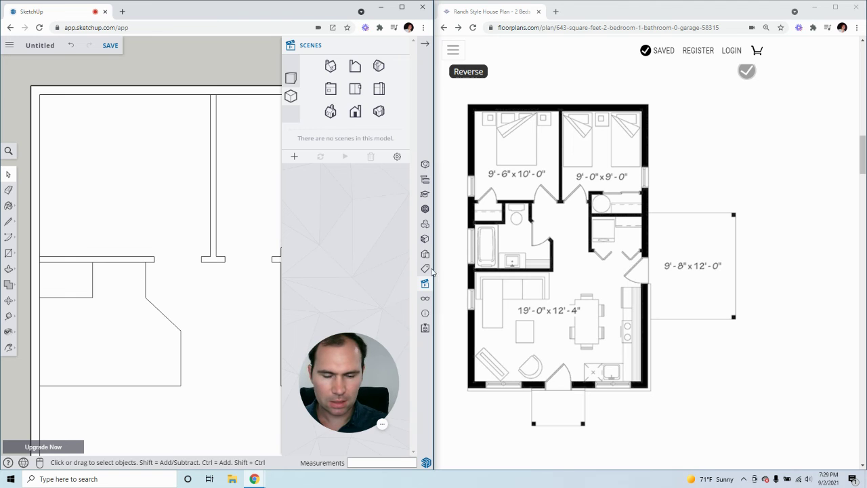
{"action": "scroll", "coordinate": [135, 367], "scroll_direction": "down", "scroll_amount": 3}
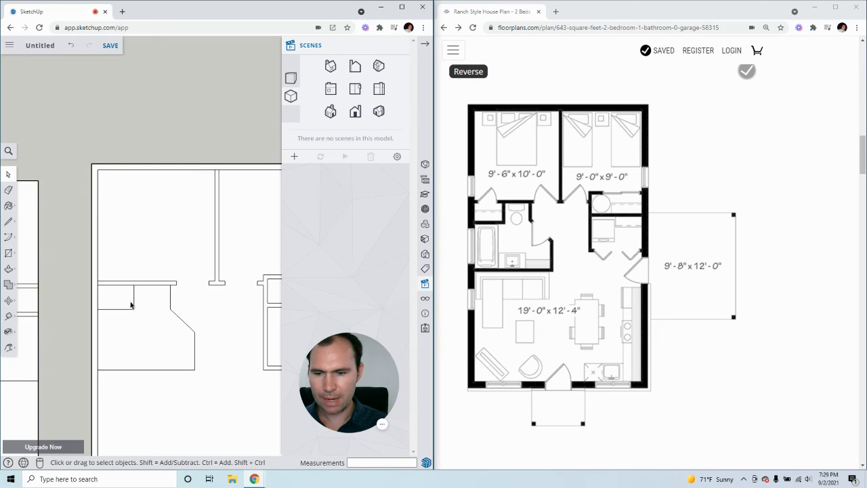
{"action": "scroll", "coordinate": [117, 318], "scroll_direction": "up", "scroll_amount": 1}
{"action": "scroll", "coordinate": [111, 332], "scroll_direction": "up", "scroll_amount": 4}
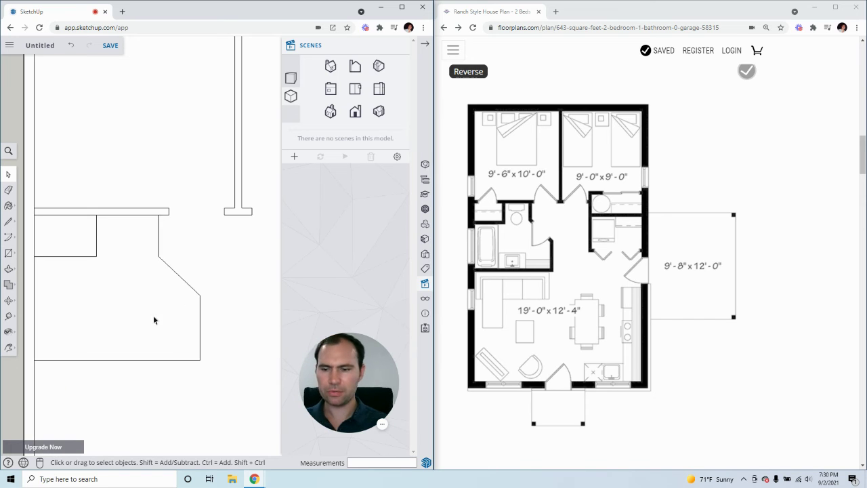
{"action": "scroll", "coordinate": [100, 274], "scroll_direction": "down", "scroll_amount": 3}
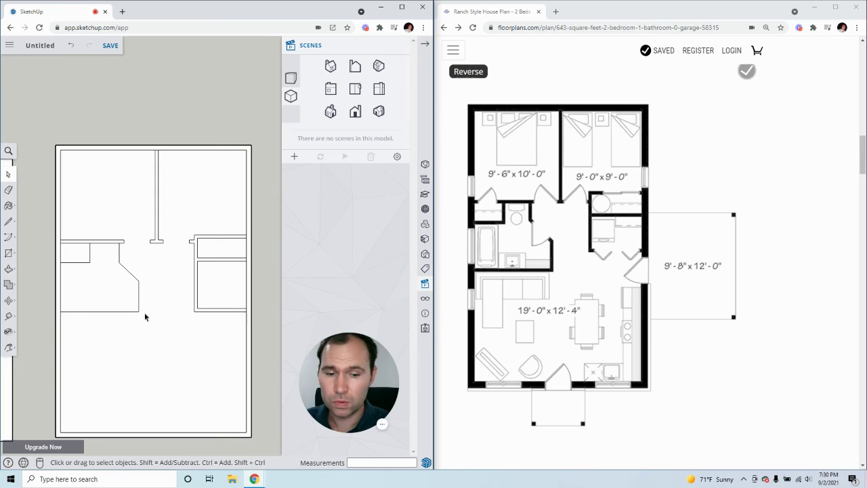
{"action": "scroll", "coordinate": [78, 263], "scroll_direction": "up", "scroll_amount": 3}
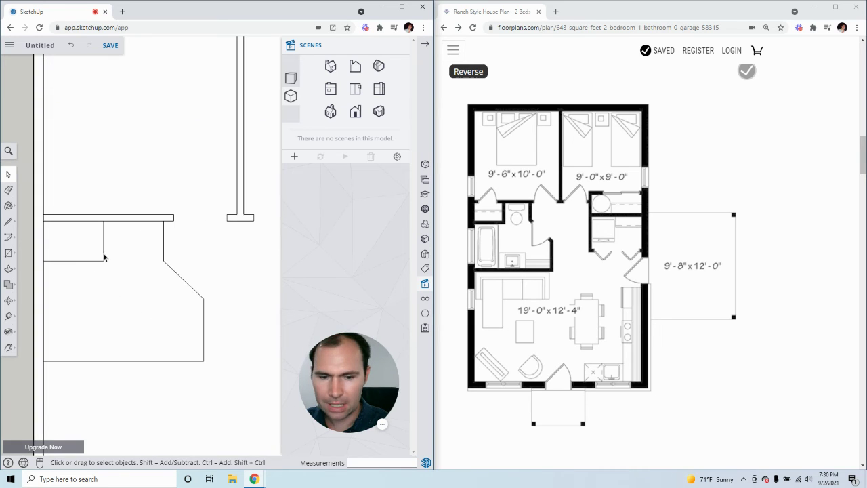
{"action": "scroll", "coordinate": [100, 243], "scroll_direction": "up", "scroll_amount": 1}
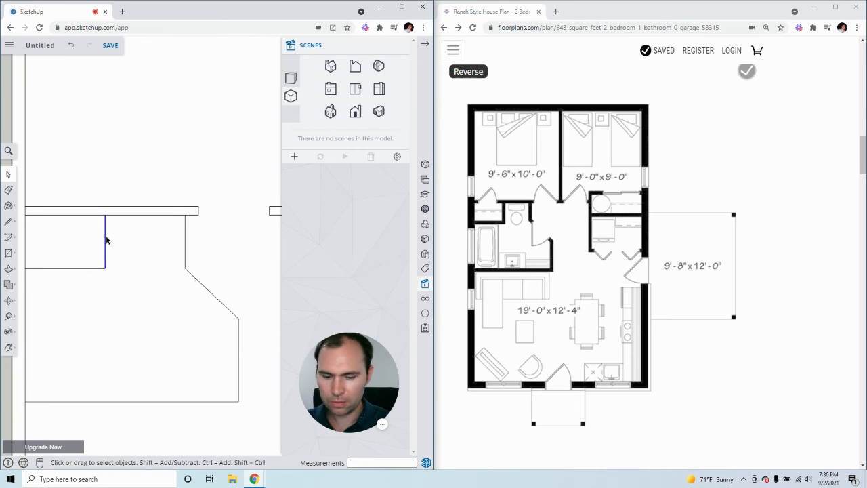
{"action": "key", "text": "m"}
{"action": "key", "text": "ctrl"}
{"action": "left_click", "coordinate": [105, 236]}
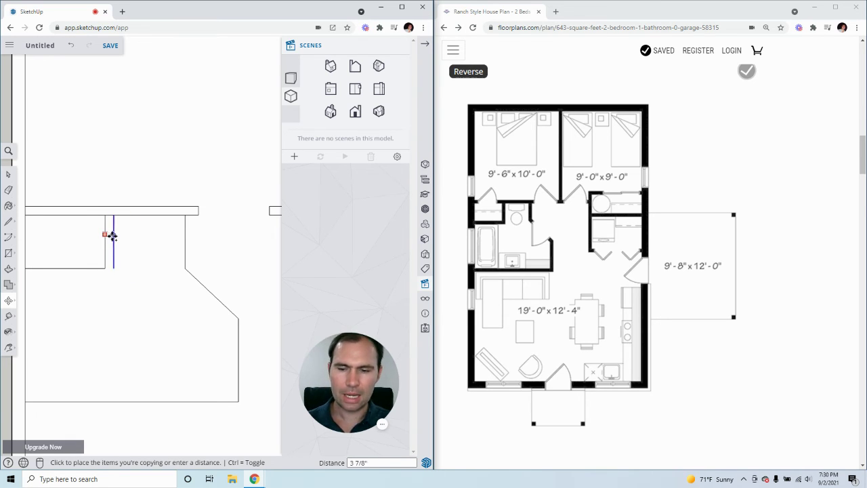
{"action": "type", "text": "4"}
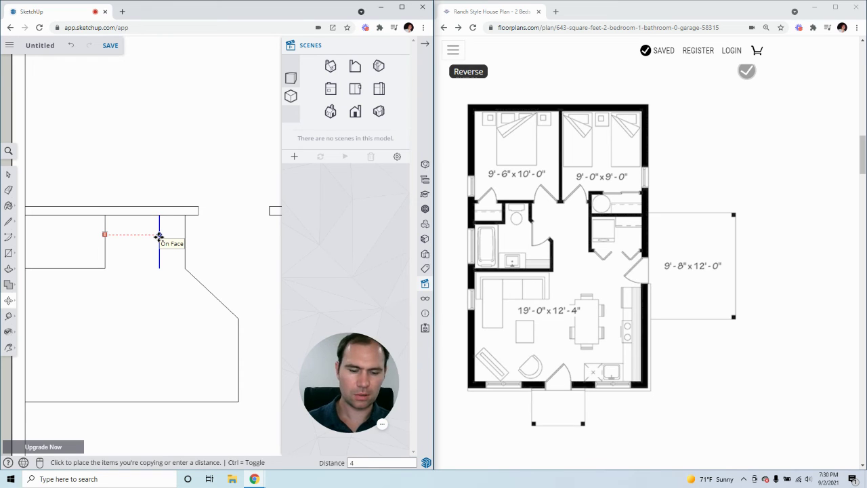
{"action": "key", "text": "Return"}
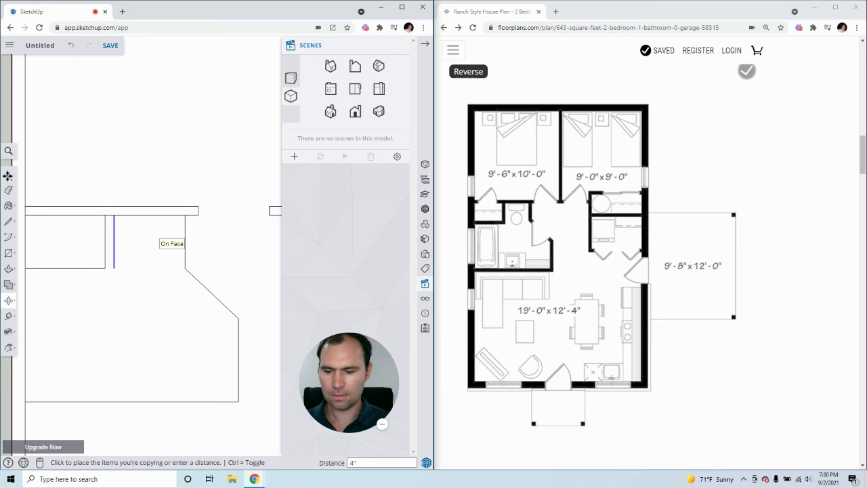
Step: Measure along the exterior wall from the closet's long edge to the bathroom's edge facing the living area
{"action": "left_click", "coordinate": [9, 178]}
{"action": "left_click", "coordinate": [94, 278]}
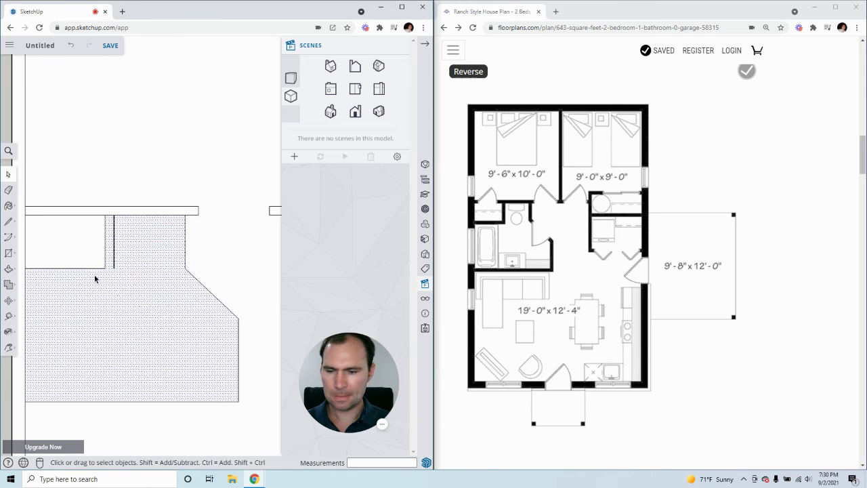
{"action": "left_click", "coordinate": [99, 269]}
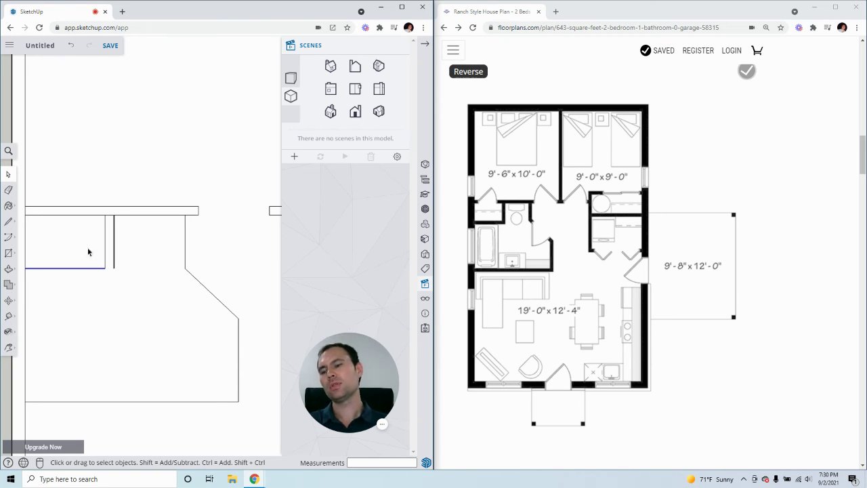
{"action": "key", "text": "t"}
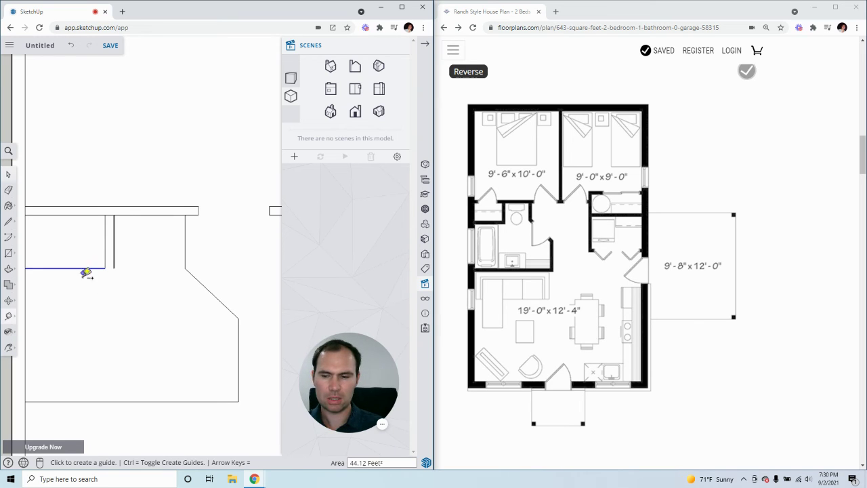
{"action": "scroll", "coordinate": [179, 289], "scroll_direction": "down", "scroll_amount": 3}
{"action": "scroll", "coordinate": [88, 290], "scroll_direction": "up", "scroll_amount": 2}
{"action": "left_click", "coordinate": [69, 269]}
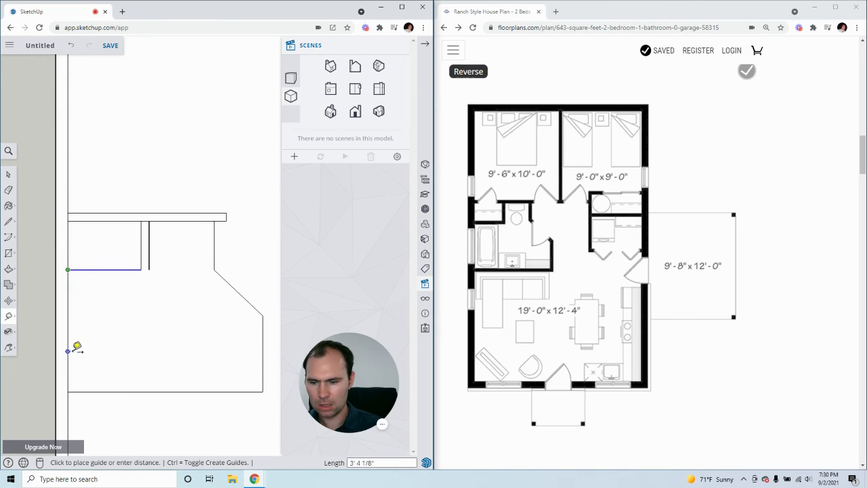
{"action": "left_click", "coordinate": [71, 386]}
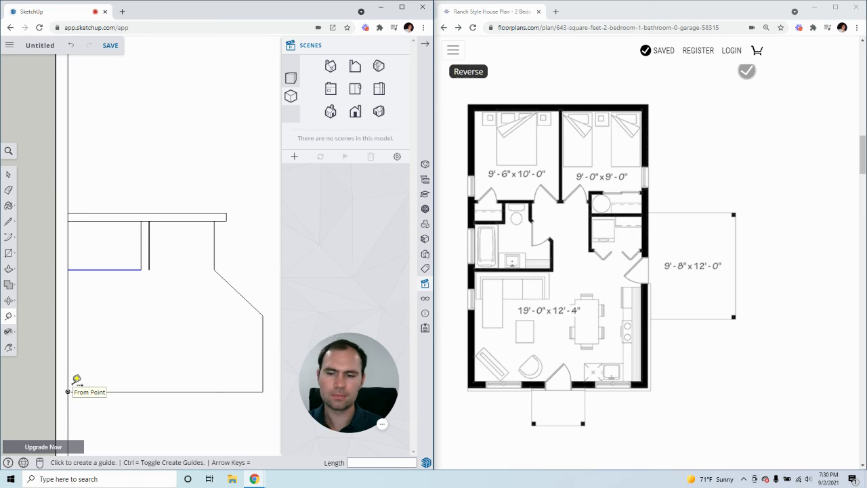
{"action": "left_click", "coordinate": [8, 174]}
Step: Measure the larger bedroom's depth along the exterior wall, from the hallway wall to the inner corner
{"action": "scroll", "coordinate": [76, 263], "scroll_direction": "down", "scroll_amount": 3}
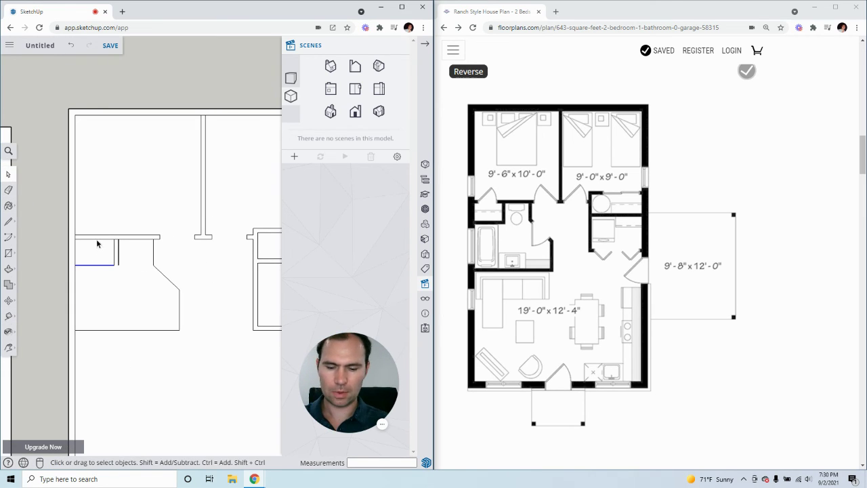
{"action": "key", "text": "t"}
{"action": "left_click", "coordinate": [75, 234]}
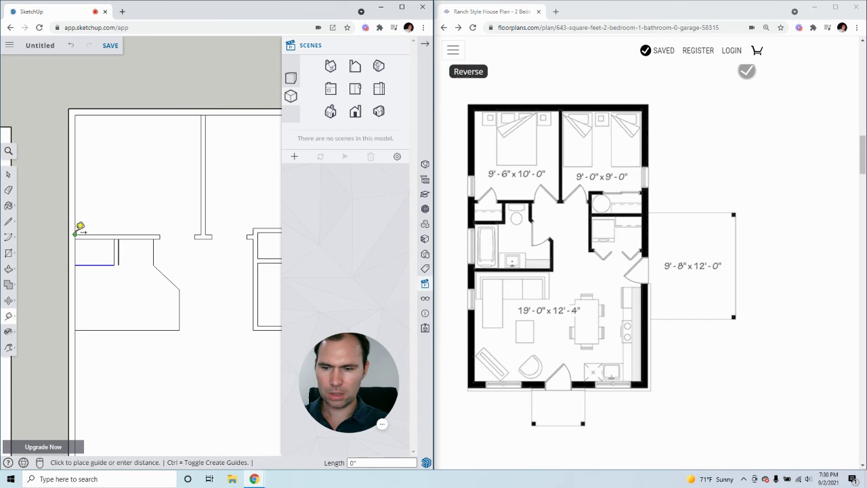
{"action": "left_click", "coordinate": [82, 108]}
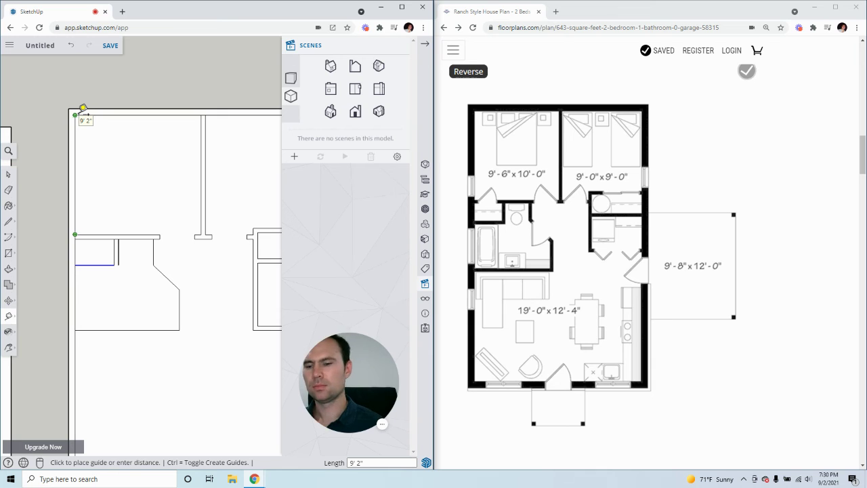
Step: Finish the larger bedroom's depth measurement at the inner corner of the exterior wall
{"action": "left_click", "coordinate": [81, 109]}
{"action": "scroll", "coordinate": [137, 307], "scroll_direction": "down", "scroll_amount": 3}
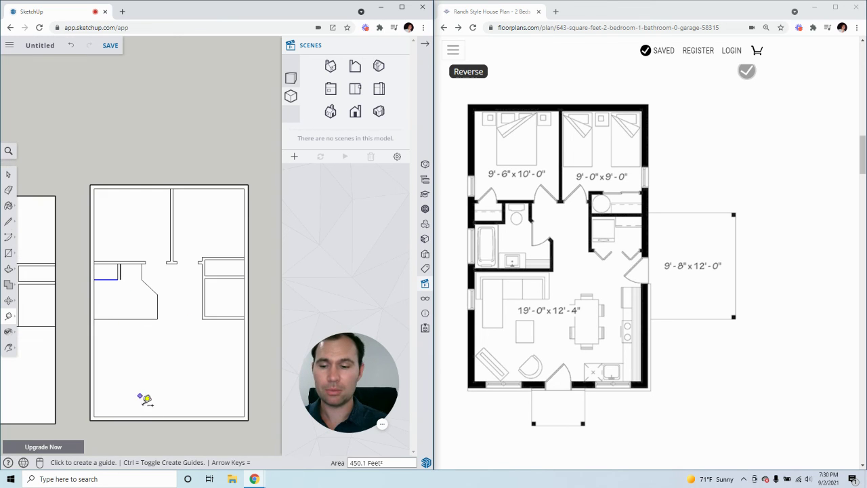
{"action": "scroll", "coordinate": [112, 325], "scroll_direction": "up", "scroll_amount": 2}
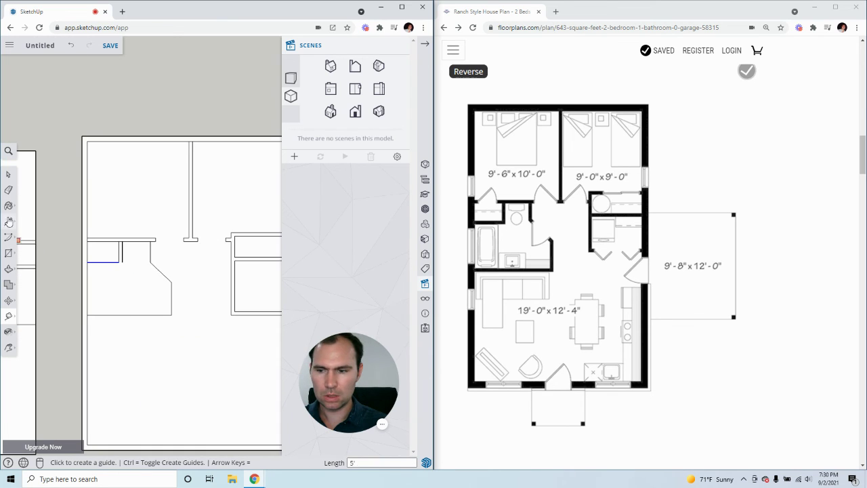
Step: Copy the bathroom edge facing the living area 4" outward to give that wall its thickness
{"action": "left_click", "coordinate": [8, 174]}
{"action": "left_click", "coordinate": [111, 316]}
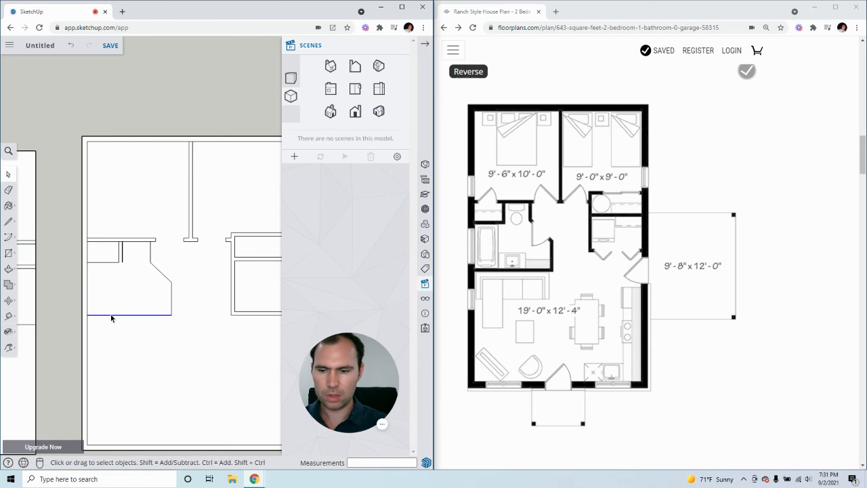
{"action": "key", "text": "m"}
{"action": "scroll", "coordinate": [91, 316], "scroll_direction": "up", "scroll_amount": 3}
{"action": "key", "text": "ctrl"}
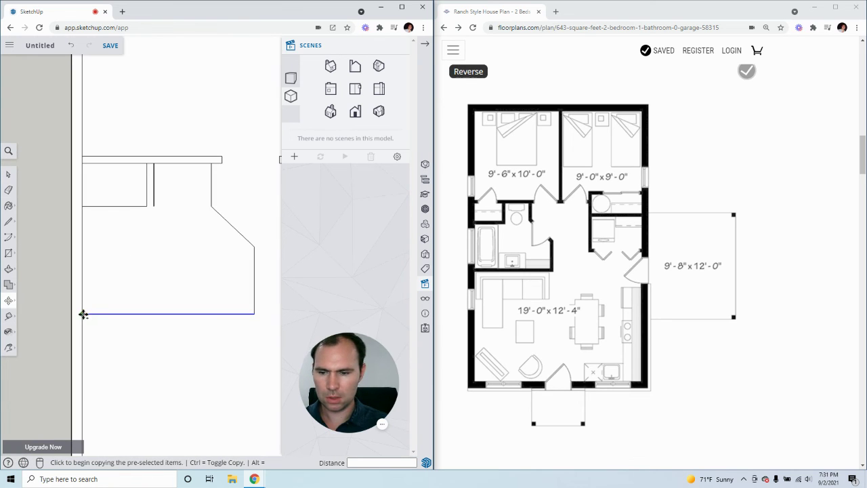
{"action": "left_click", "coordinate": [82, 314]}
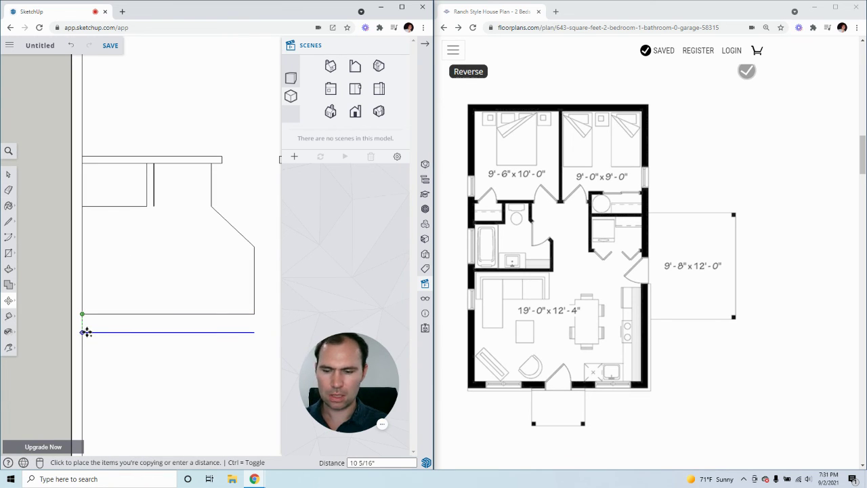
{"action": "type", "text": "4"}
{"action": "key", "text": "Return"}
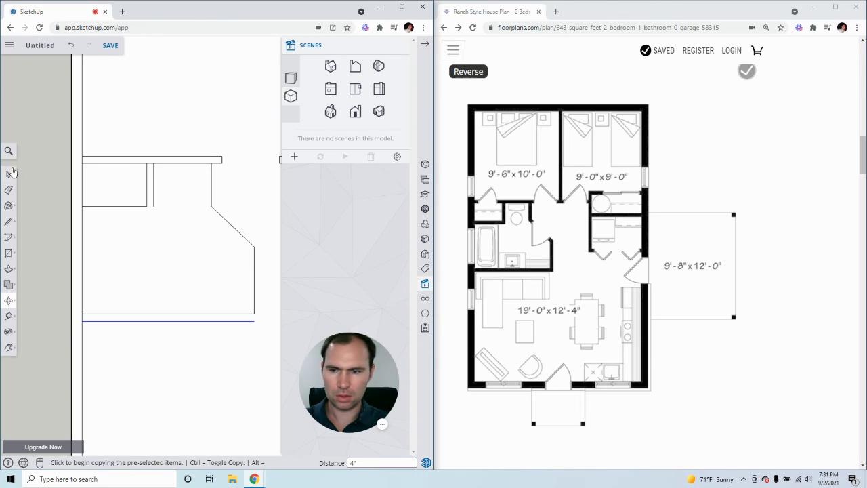
Step: Copy the long bathroom edge beside the diagonal 4" outward toward the entry side
{"action": "key", "text": "space"}
{"action": "scroll", "coordinate": [258, 320], "scroll_direction": "up", "scroll_amount": 1}
{"action": "left_click", "coordinate": [253, 308]}
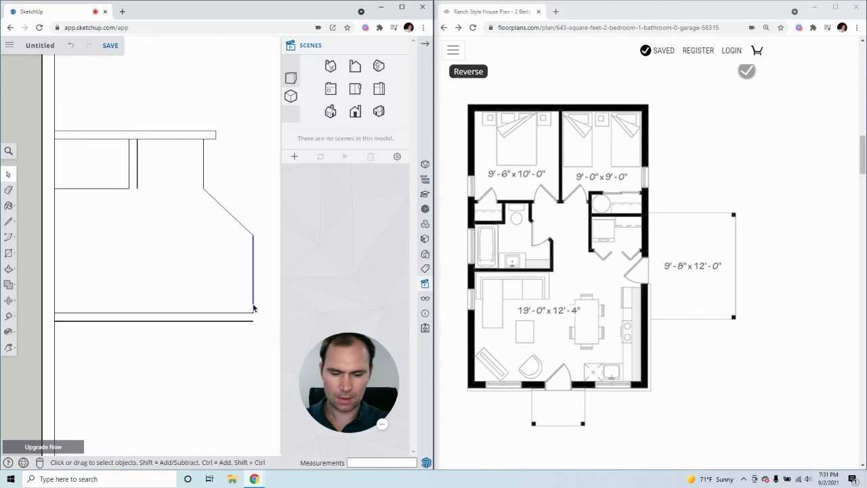
{"action": "key", "text": "m"}
{"action": "key", "text": "ctrl"}
{"action": "left_click", "coordinate": [254, 296]}
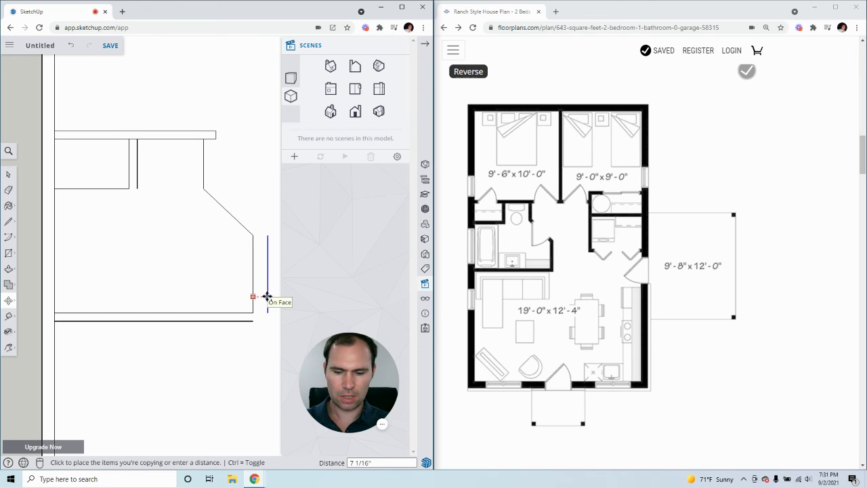
{"action": "key", "text": "Return"}
{"action": "scroll", "coordinate": [169, 275], "scroll_direction": "down", "scroll_amount": 3}
{"action": "scroll", "coordinate": [230, 295], "scroll_direction": "up", "scroll_amount": 3}
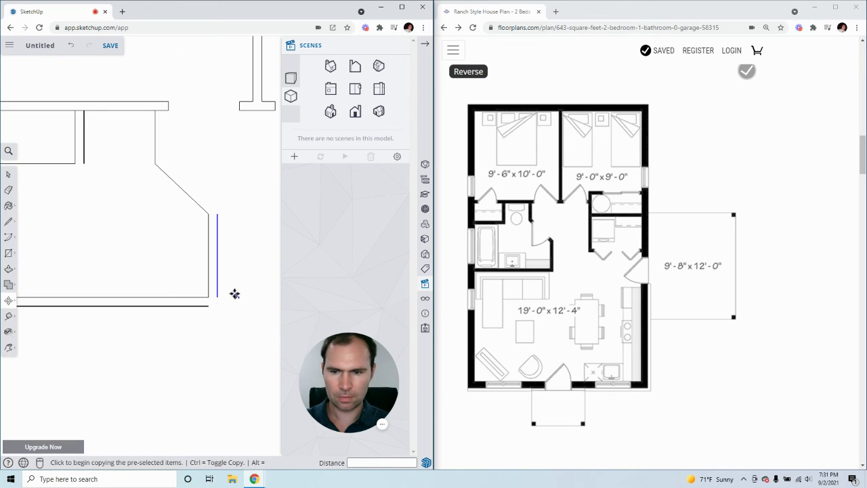
Step: Try to copy the diagonal bathroom edge 4" outward toward the hallway
{"action": "left_click", "coordinate": [8, 174]}
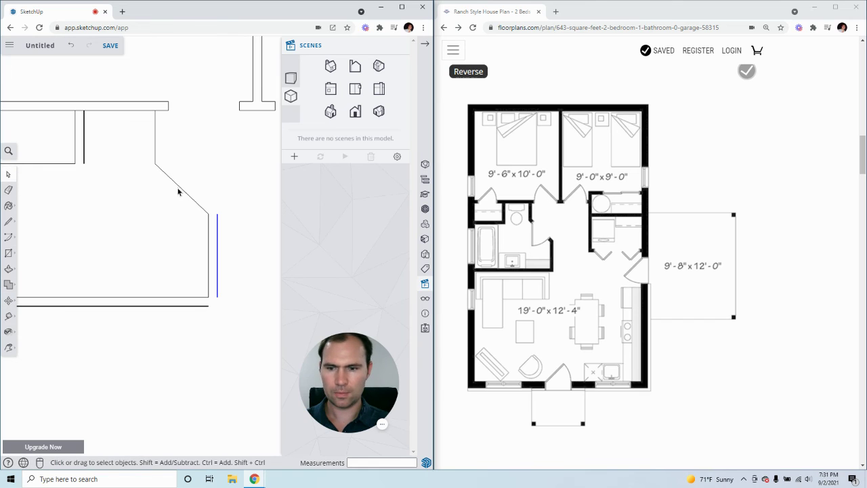
{"action": "left_click", "coordinate": [179, 191]}
{"action": "key", "text": "m"}
{"action": "key", "text": "ctrl"}
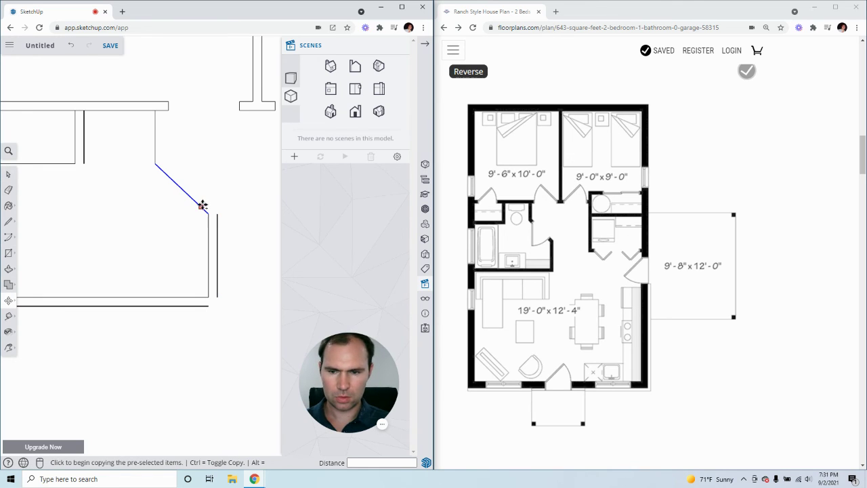
{"action": "left_click", "coordinate": [201, 206]}
{"action": "scroll", "coordinate": [211, 192], "scroll_direction": "up", "scroll_amount": 5}
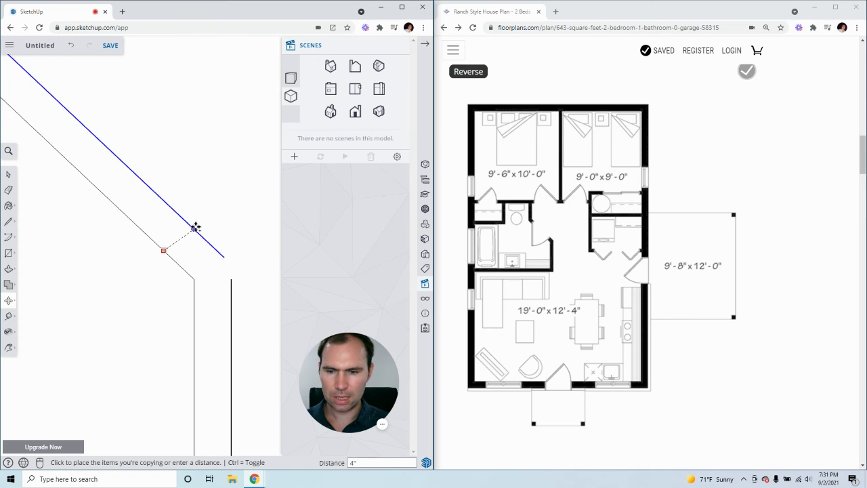
{"action": "scroll", "coordinate": [193, 227], "scroll_direction": "down", "scroll_amount": 3}
{"action": "left_click", "coordinate": [198, 226]}
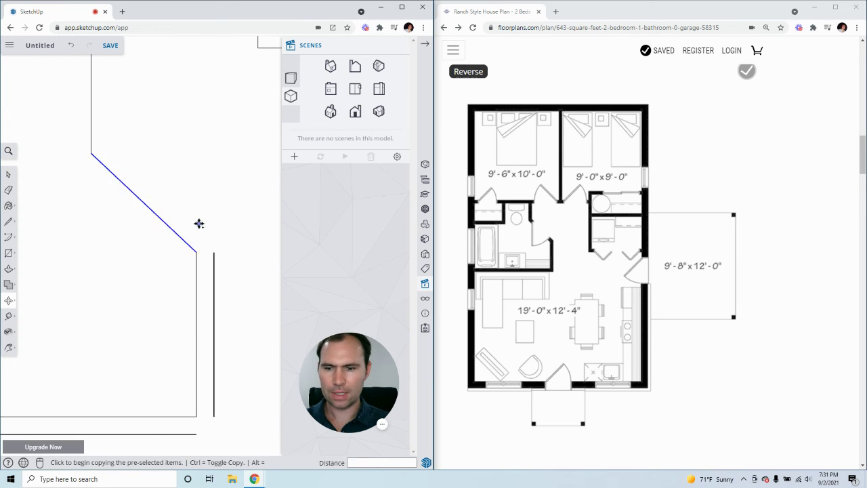
Step: Copy the short bathroom edge between the bedroom wall and the diagonal 4" outward toward the hallway
{"action": "scroll", "coordinate": [181, 220], "scroll_direction": "down", "scroll_amount": 2}
{"action": "key", "text": "space"}
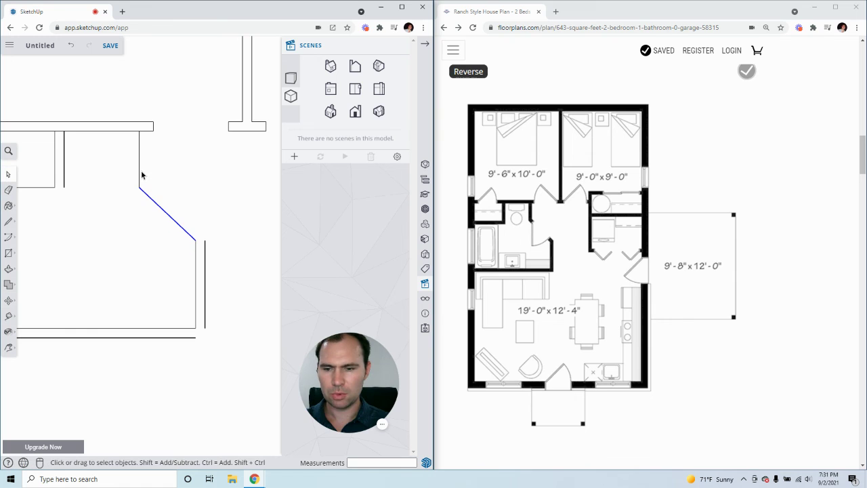
{"action": "left_click", "coordinate": [139, 173]}
{"action": "key", "text": "m"}
{"action": "key", "text": "ctrl"}
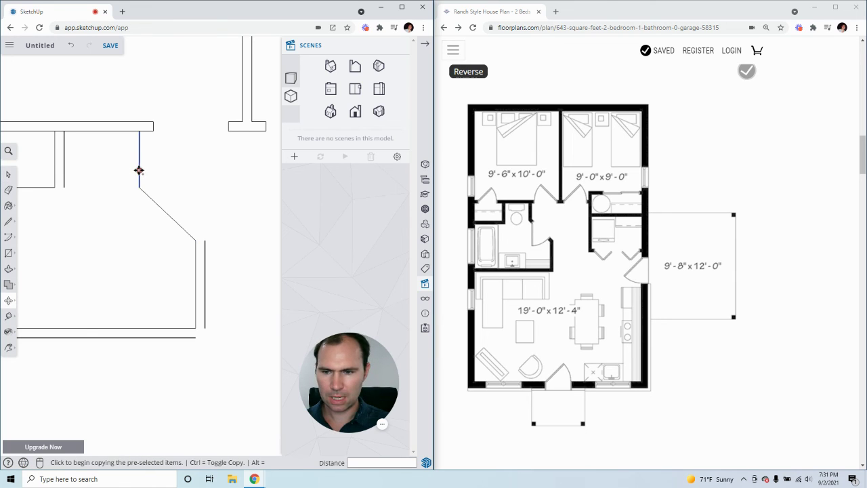
{"action": "left_click", "coordinate": [139, 170]}
{"action": "left_click", "coordinate": [149, 170]}
Step: Draw the outer diagonal wall edge joining the ends of the two offset bathroom edges
{"action": "left_click", "coordinate": [9, 221]}
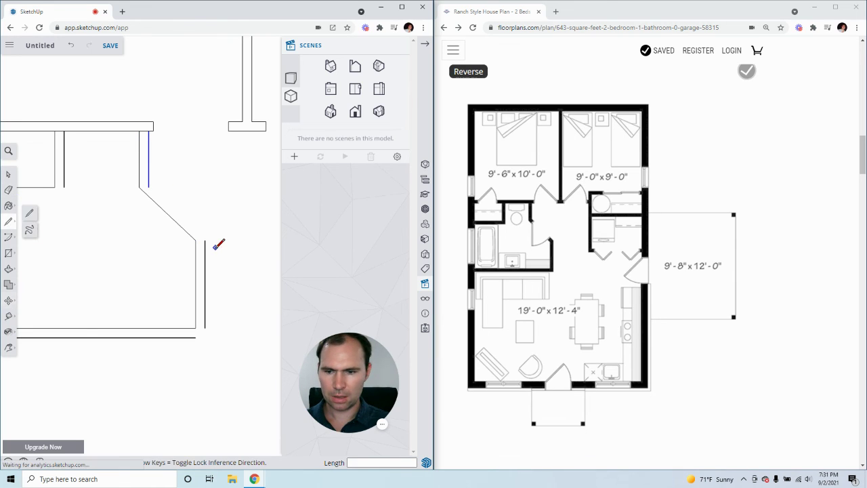
{"action": "left_click", "coordinate": [149, 187]}
{"action": "scroll", "coordinate": [123, 265], "scroll_direction": "down", "scroll_amount": 2}
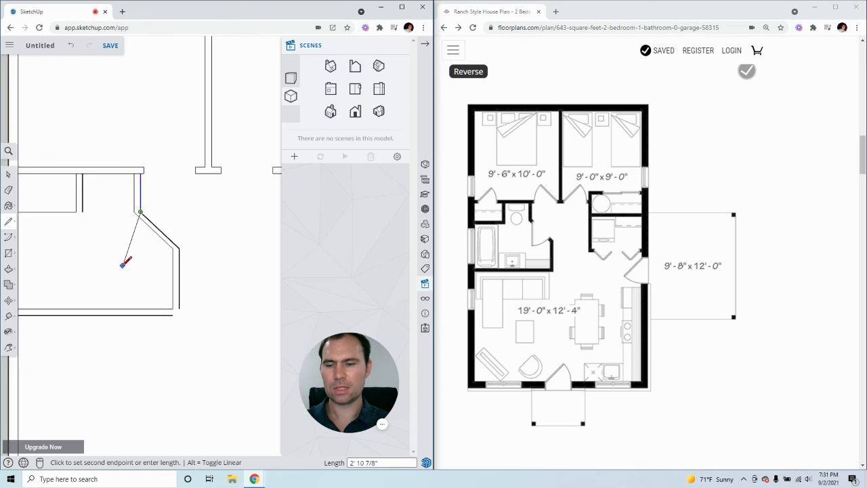
{"action": "scroll", "coordinate": [123, 265], "scroll_direction": "down", "scroll_amount": 1}
{"action": "left_click", "coordinate": [8, 174]}
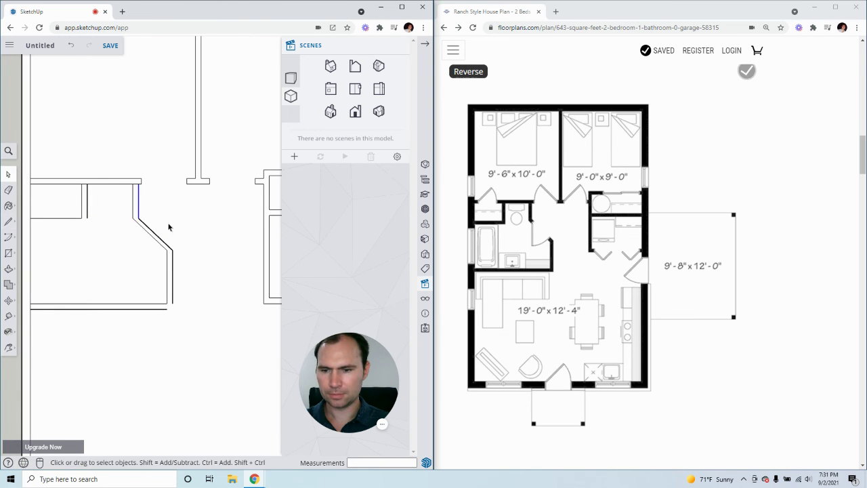
Step: Close the open outer corner of the bathroom wall by drawing lines that extend both offset edges until they meet
{"action": "scroll", "coordinate": [145, 223], "scroll_direction": "up", "scroll_amount": 3}
{"action": "left_click", "coordinate": [113, 239]}
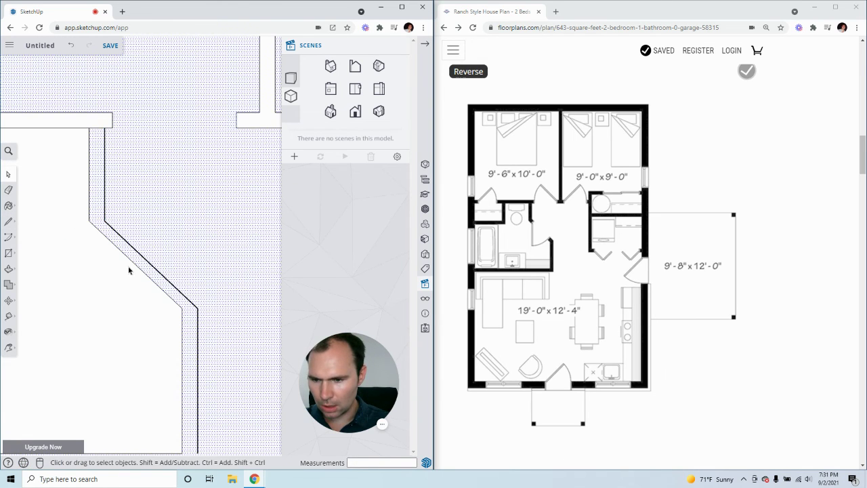
{"action": "scroll", "coordinate": [136, 278], "scroll_direction": "down", "scroll_amount": 5}
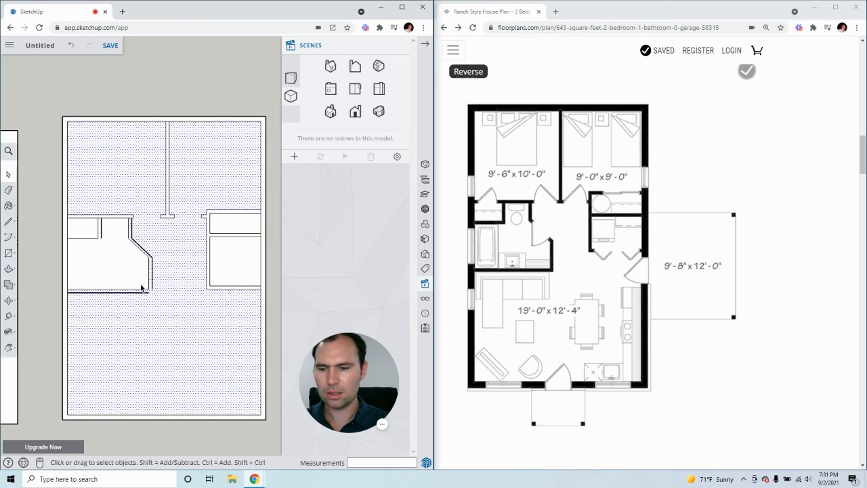
{"action": "scroll", "coordinate": [141, 288], "scroll_direction": "up", "scroll_amount": 8}
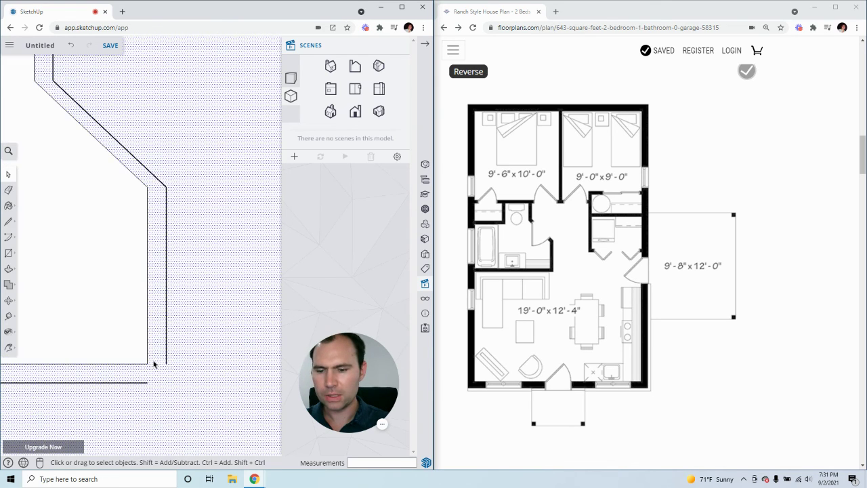
{"action": "scroll", "coordinate": [155, 364], "scroll_direction": "down", "scroll_amount": 2}
{"action": "scroll", "coordinate": [154, 369], "scroll_direction": "up", "scroll_amount": 2}
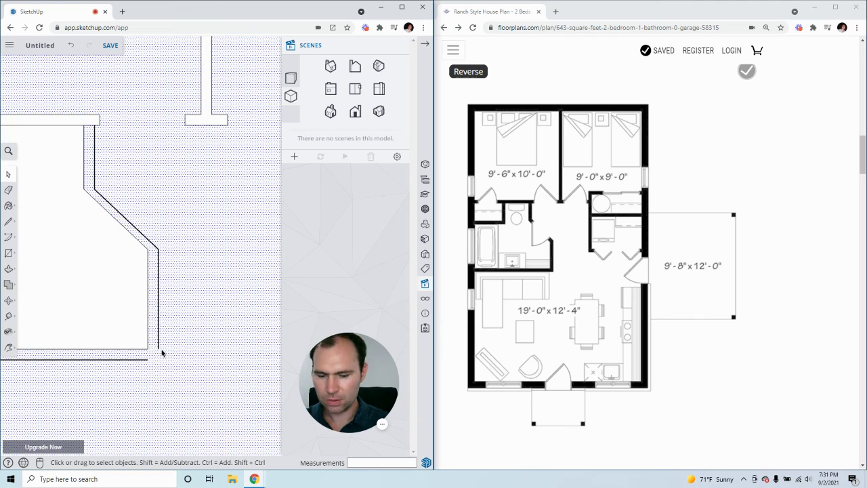
{"action": "key", "text": "l"}
{"action": "left_click", "coordinate": [158, 389]}
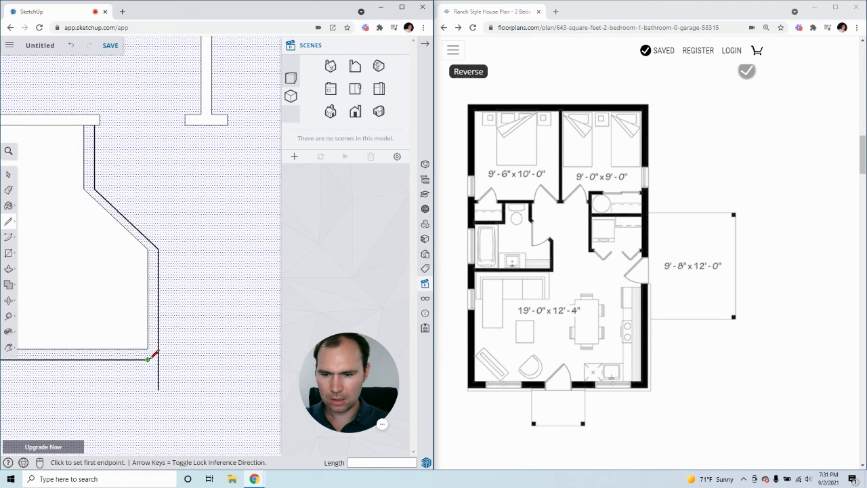
{"action": "left_click", "coordinate": [158, 359]}
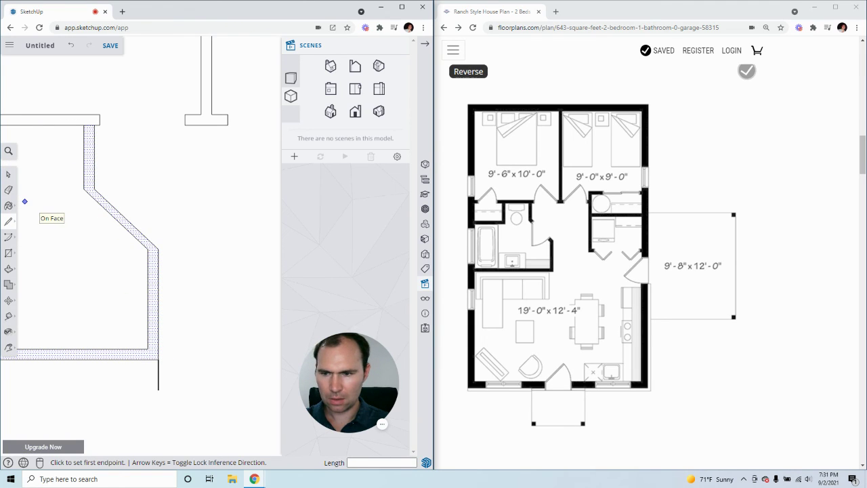
Step: Delete the leftover line running past the outer bathroom corner and select the bathroom wall face to check it
{"action": "left_click", "coordinate": [8, 174]}
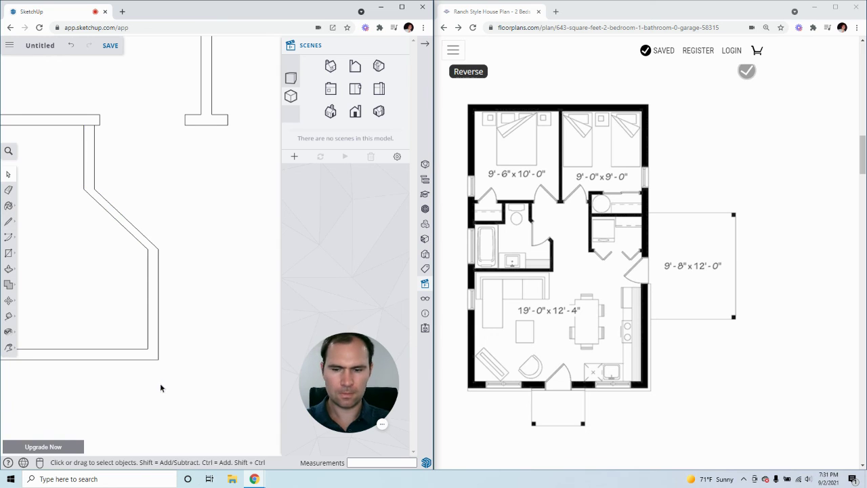
{"action": "scroll", "coordinate": [172, 347], "scroll_direction": "down", "scroll_amount": 5}
{"action": "scroll", "coordinate": [157, 348], "scroll_direction": "up", "scroll_amount": 5}
{"action": "left_click", "coordinate": [168, 346]}
{"action": "scroll", "coordinate": [174, 345], "scroll_direction": "down", "scroll_amount": 5}
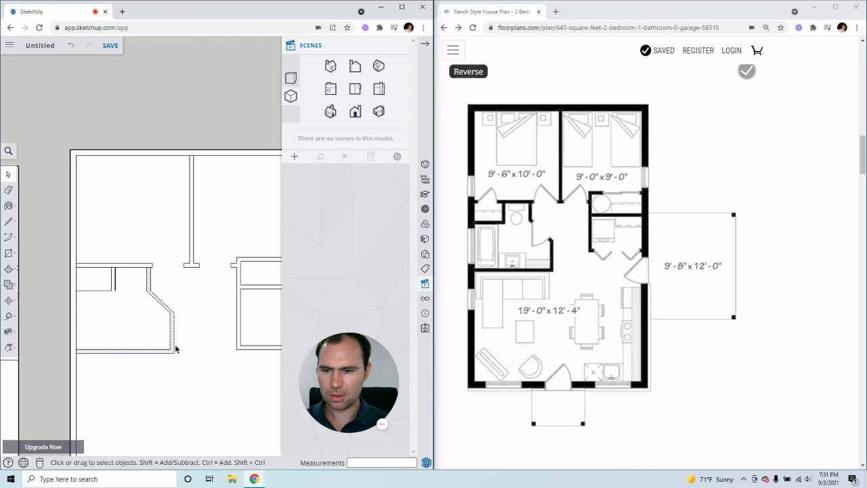
Step: Delete the short edge separating the bathroom wall from the bedroom wall and select the merged wall face
{"action": "scroll", "coordinate": [94, 364], "scroll_direction": "up", "scroll_amount": 3}
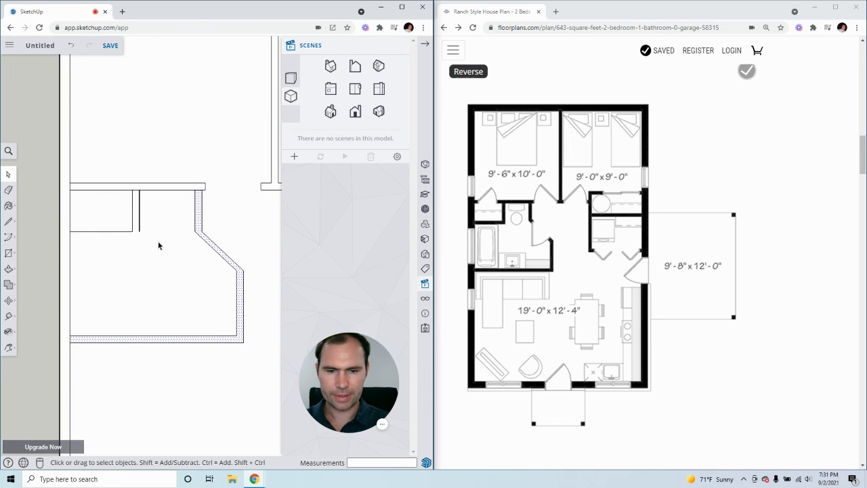
{"action": "scroll", "coordinate": [200, 195], "scroll_direction": "up", "scroll_amount": 3}
{"action": "left_click", "coordinate": [191, 194]}
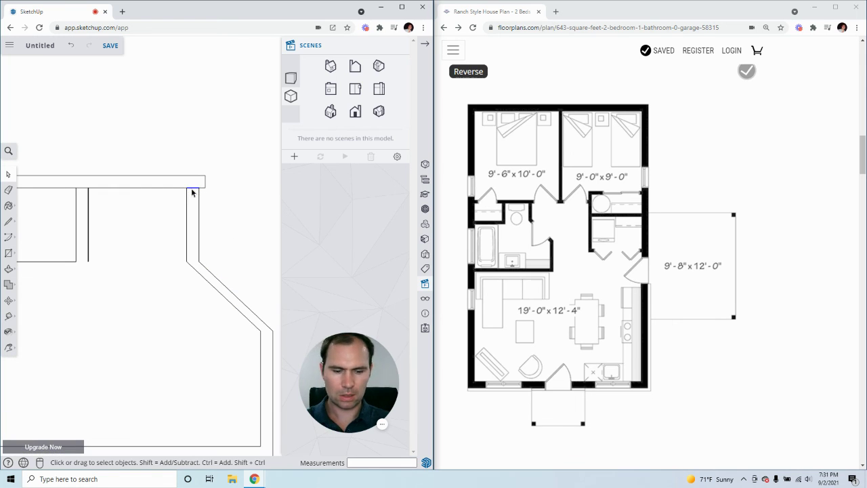
{"action": "scroll", "coordinate": [191, 193], "scroll_direction": "down", "scroll_amount": 3}
{"action": "left_click", "coordinate": [195, 195]}
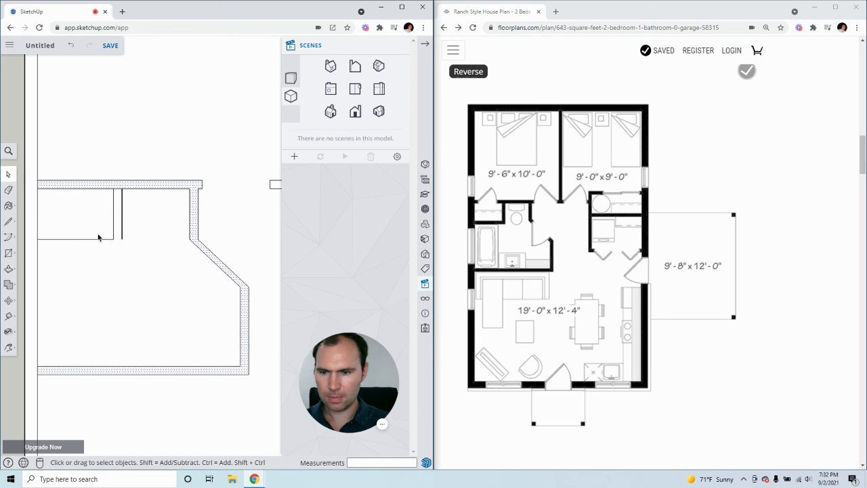
Step: Measure the bedroom closet's depth along its edge beside the bathroom, up to the bedroom wall
{"action": "key", "text": "t"}
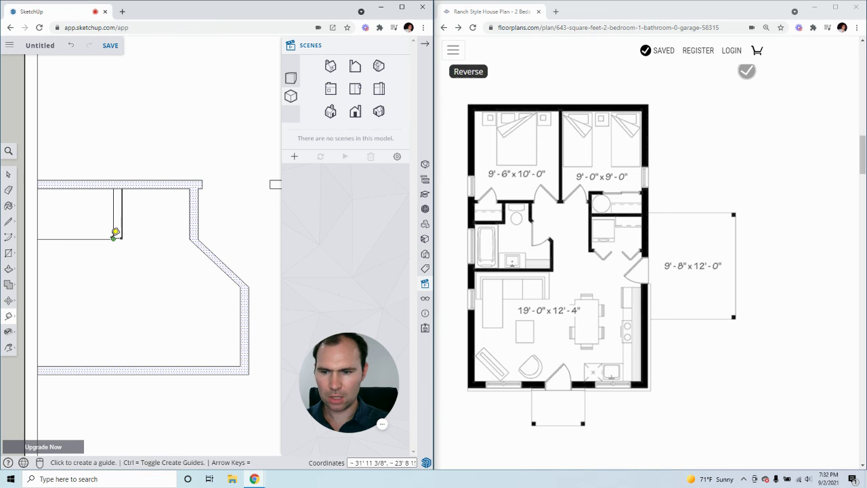
{"action": "left_click", "coordinate": [113, 239]}
{"action": "left_click", "coordinate": [117, 184]}
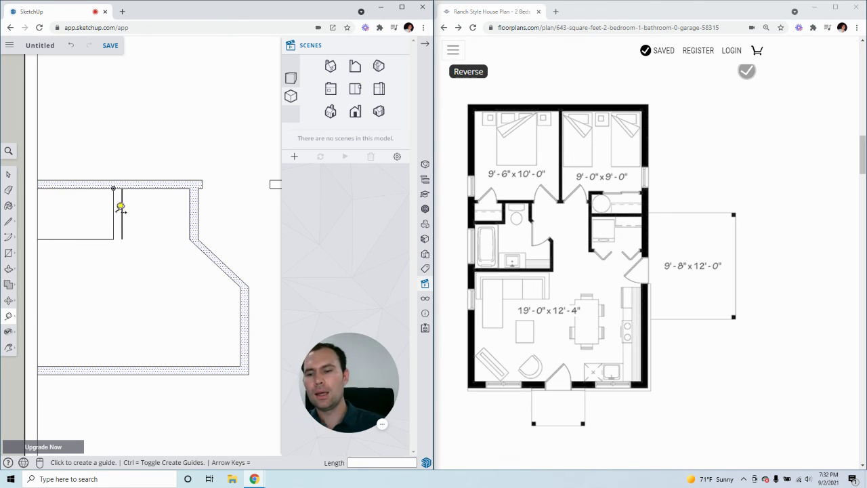
{"action": "scroll", "coordinate": [129, 219], "scroll_direction": "up", "scroll_amount": 3}
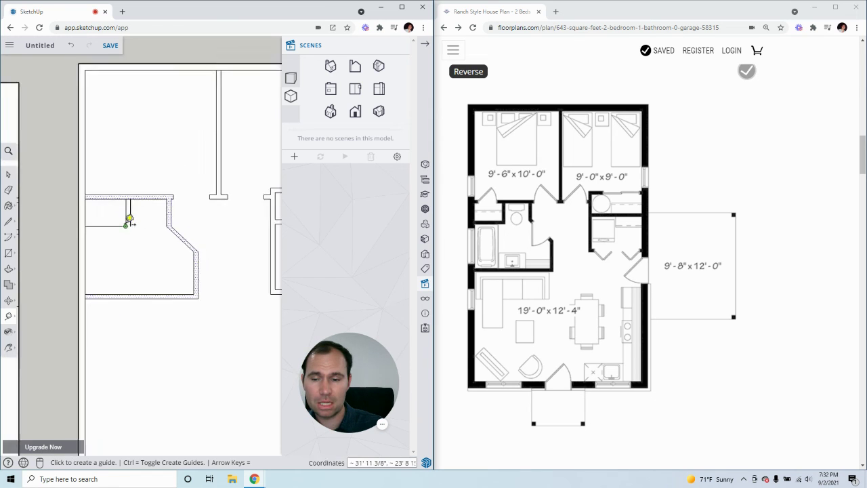
{"action": "scroll", "coordinate": [131, 220], "scroll_direction": "down", "scroll_amount": 2}
{"action": "scroll", "coordinate": [133, 219], "scroll_direction": "up", "scroll_amount": 1}
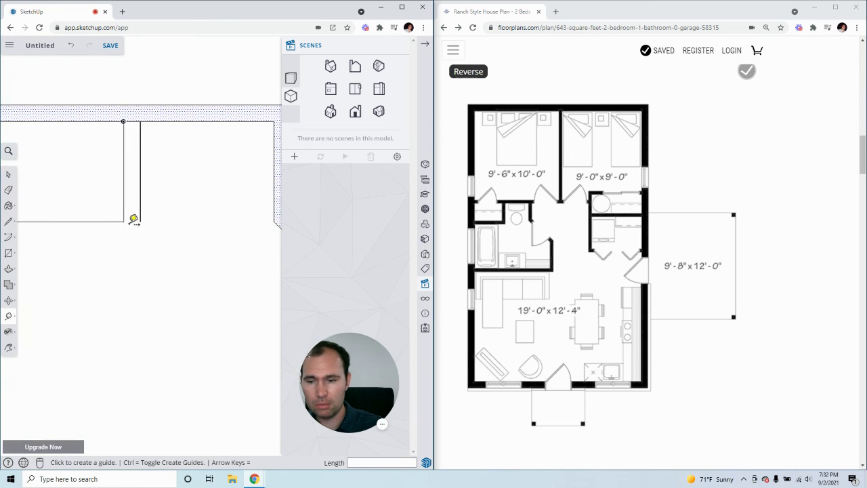
Step: Measure the upper-left bedroom's depth along the exterior wall, and the span from the bathroom's angled wall corner down to its lower wall
{"action": "scroll", "coordinate": [133, 218], "scroll_direction": "down", "scroll_amount": 5}
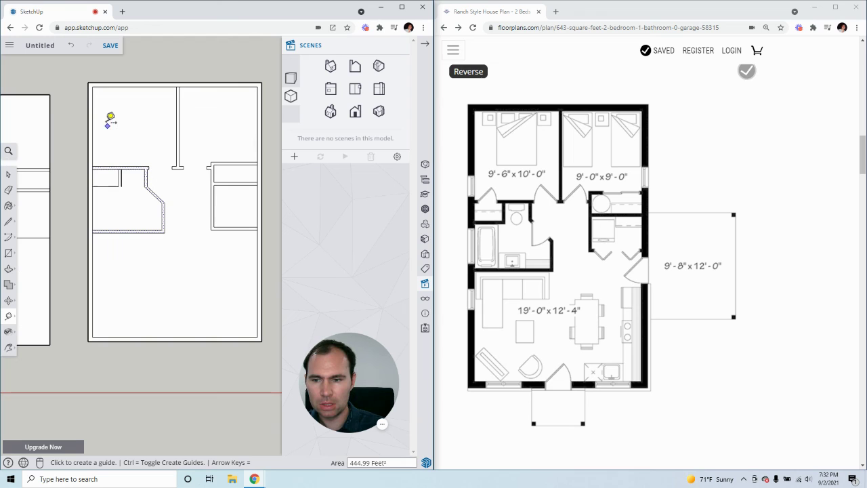
{"action": "left_click", "coordinate": [92, 87]}
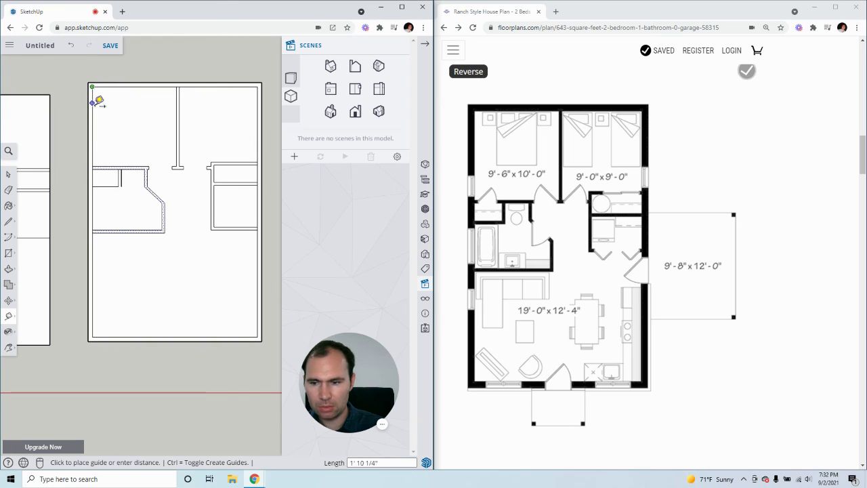
{"action": "left_click", "coordinate": [93, 157]}
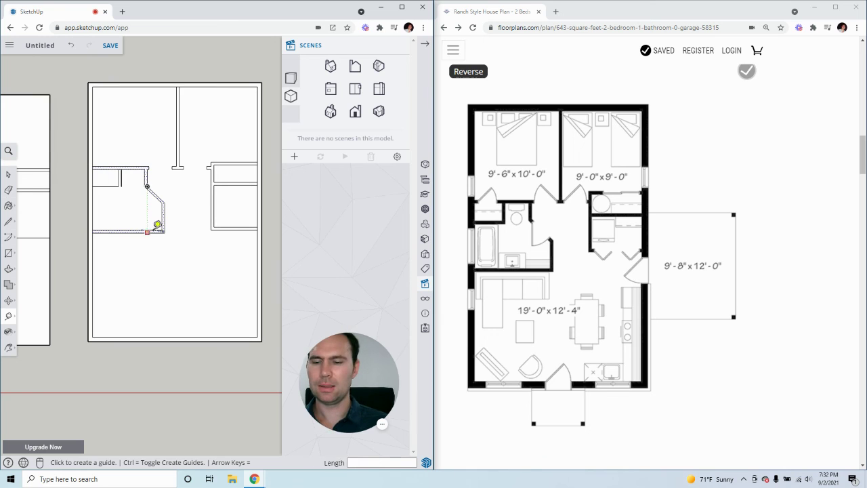
{"action": "scroll", "coordinate": [108, 212], "scroll_direction": "up", "scroll_amount": 4}
{"action": "scroll", "coordinate": [91, 218], "scroll_direction": "down", "scroll_amount": 4}
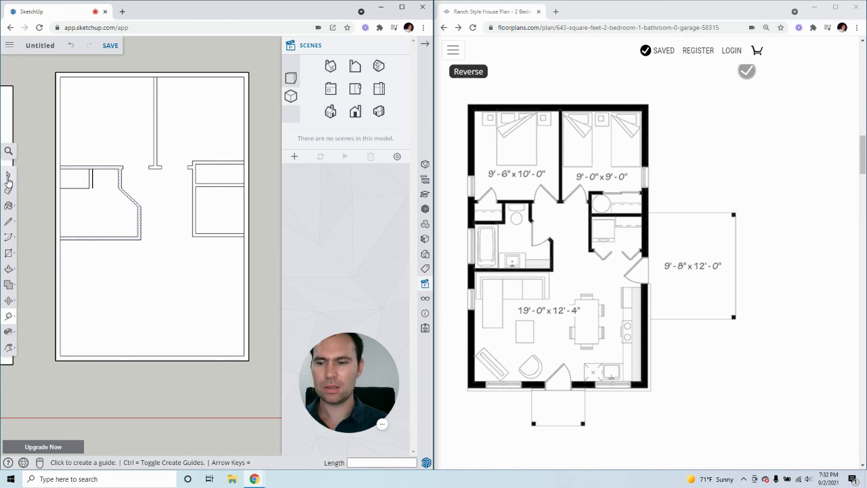
Step: Select both edges of the bathroom's lower wall and move them slightly away from the closet along the green axis
{"action": "left_click", "coordinate": [9, 176]}
{"action": "scroll", "coordinate": [122, 242], "scroll_direction": "up", "scroll_amount": 4}
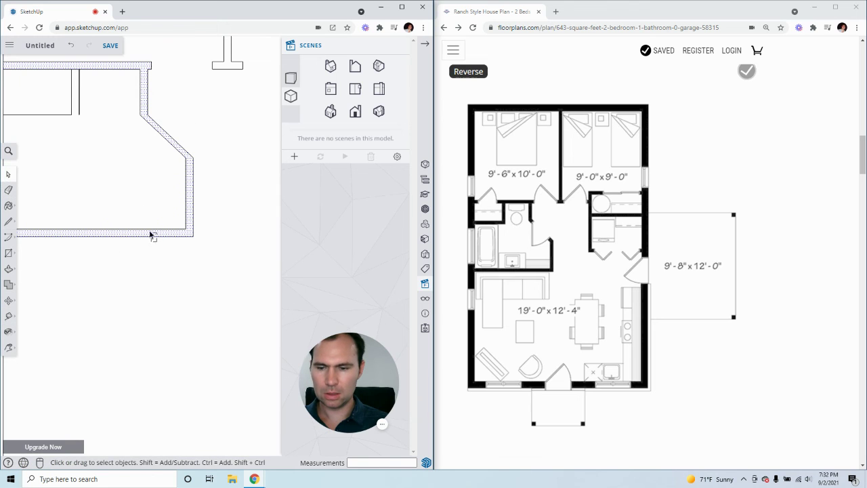
{"action": "double_click", "coordinate": [147, 234]}
{"action": "left_click", "coordinate": [175, 236]}
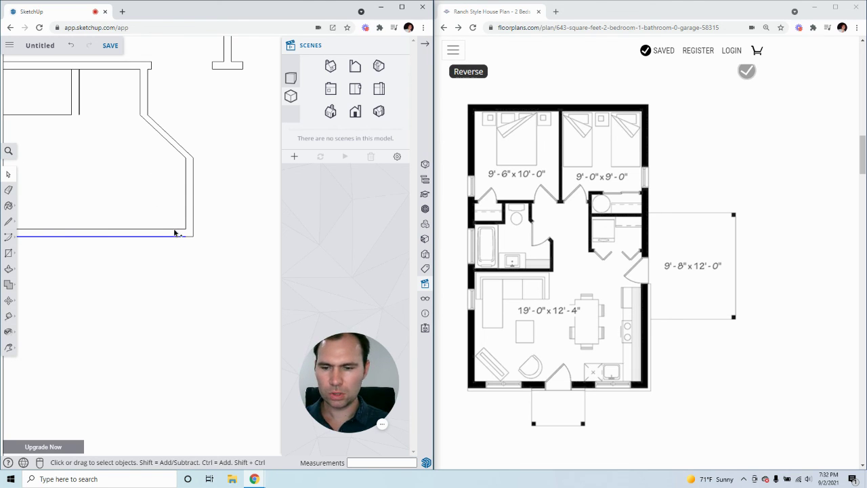
{"action": "left_click", "coordinate": [174, 229], "text": "shift"}
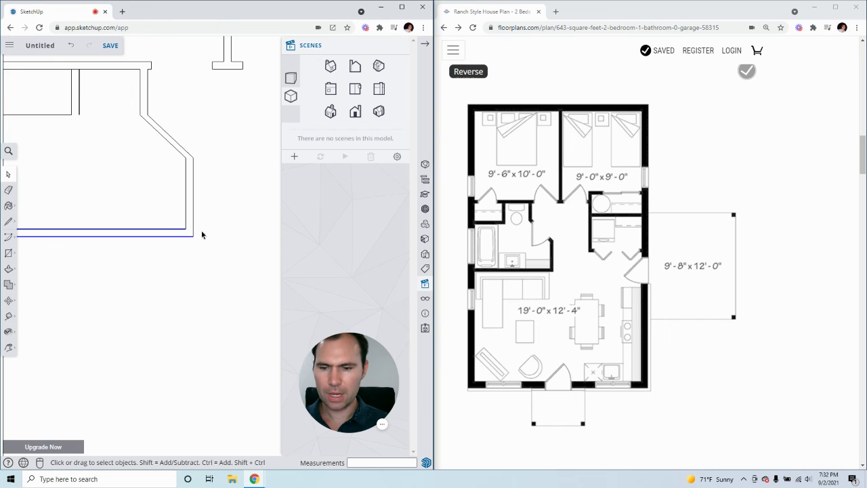
{"action": "scroll", "coordinate": [201, 235], "scroll_direction": "down", "scroll_amount": 3}
{"action": "key", "text": "m"}
{"action": "scroll", "coordinate": [66, 224], "scroll_direction": "up", "scroll_amount": 3}
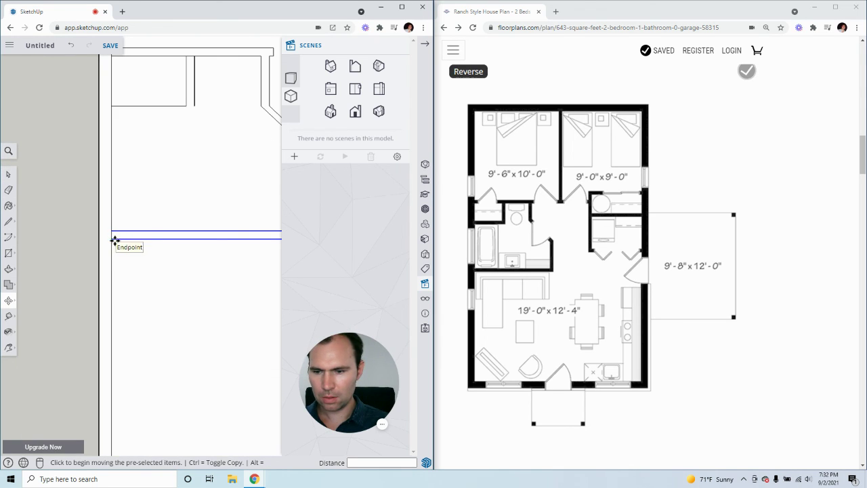
{"action": "left_click", "coordinate": [116, 241]}
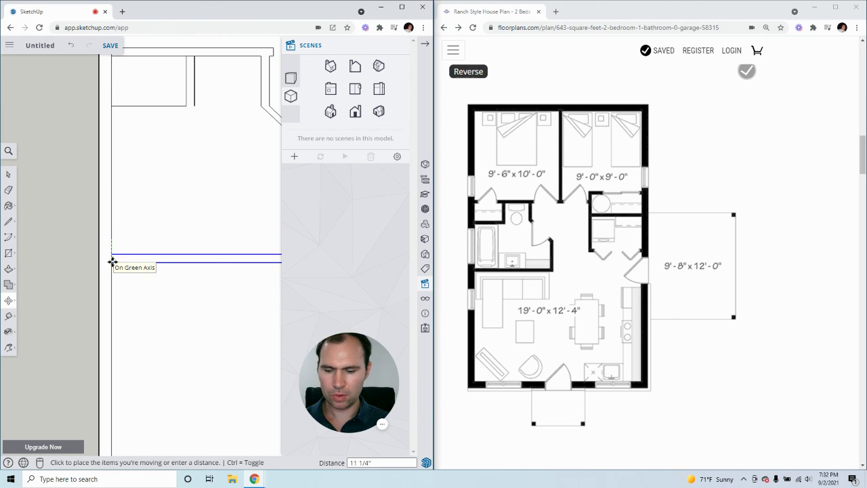
{"action": "key", "text": "Return"}
{"action": "scroll", "coordinate": [72, 240], "scroll_direction": "down", "scroll_amount": 3}
{"action": "scroll", "coordinate": [197, 237], "scroll_direction": "up", "scroll_amount": 5}
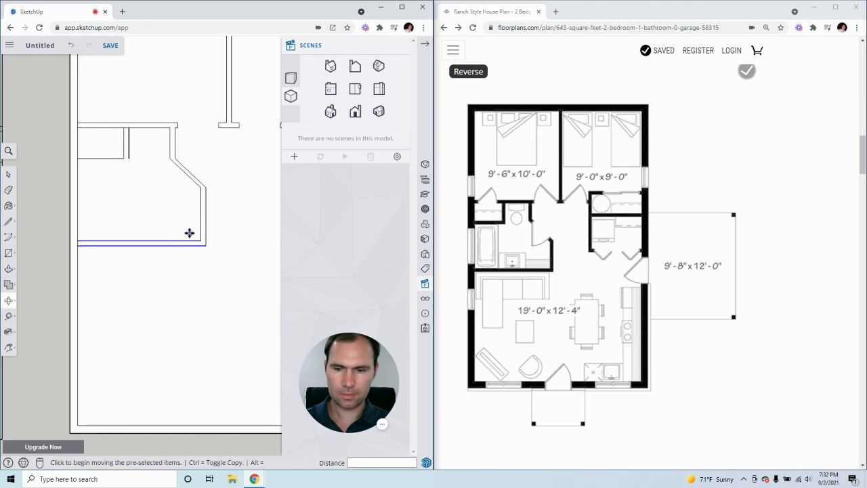
{"action": "scroll", "coordinate": [209, 247], "scroll_direction": "down", "scroll_amount": 3}
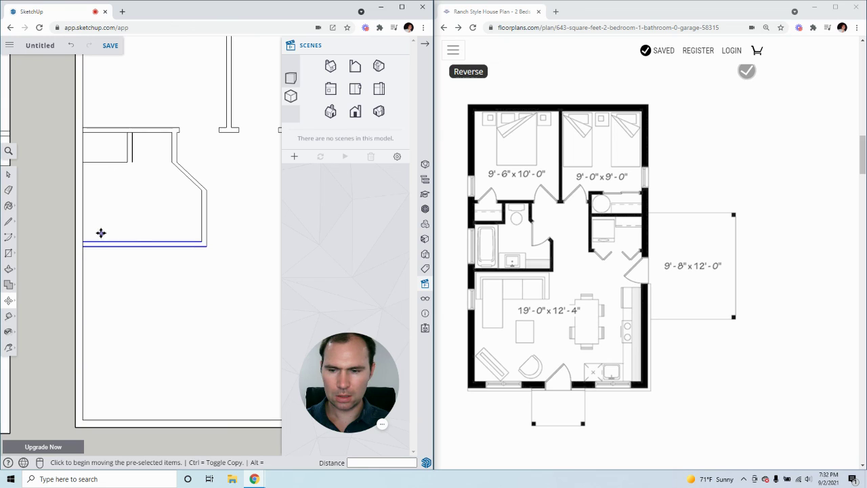
{"action": "scroll", "coordinate": [84, 241], "scroll_direction": "up", "scroll_amount": 5}
{"action": "left_click", "coordinate": [84, 245]}
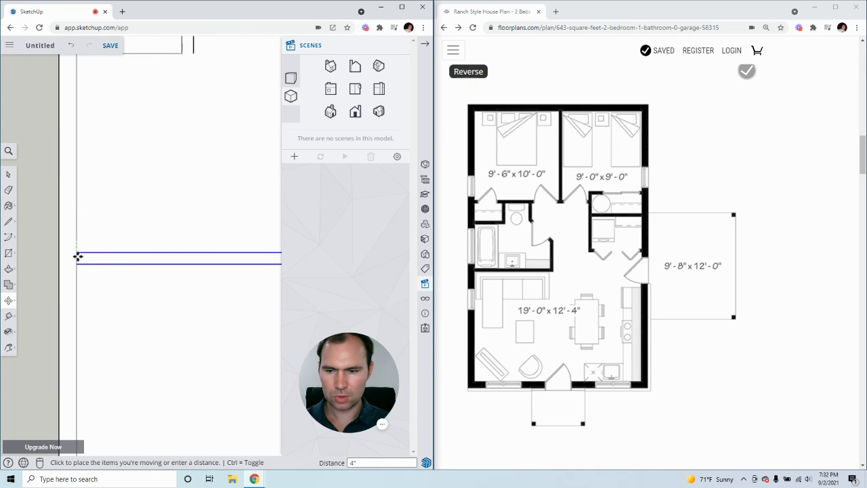
{"action": "scroll", "coordinate": [77, 255], "scroll_direction": "down", "scroll_amount": 3}
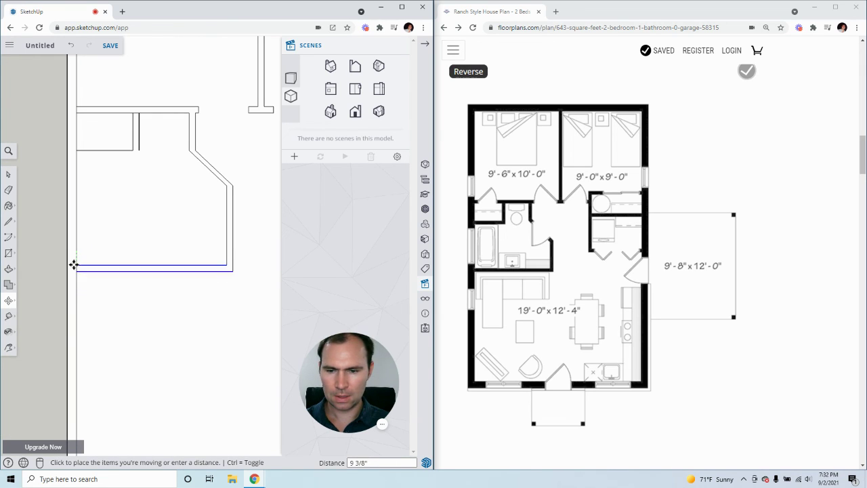
{"action": "key", "text": "Escape"}
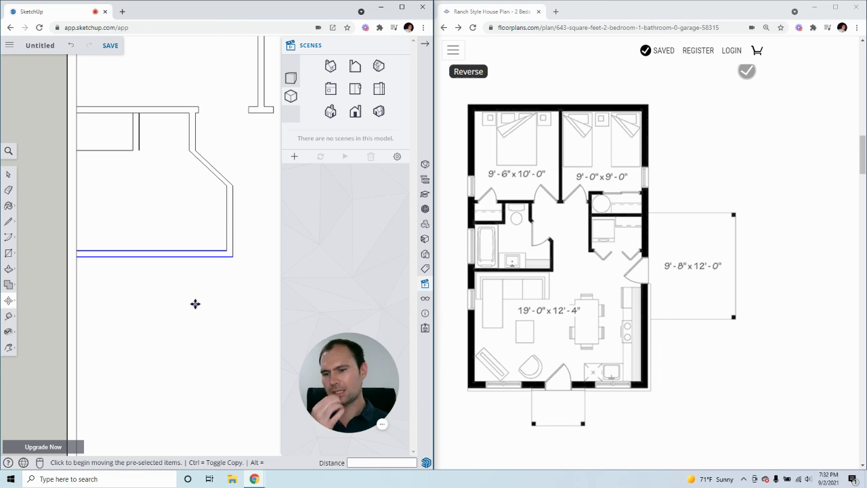
Step: Measure the bathroom's depth along the exterior wall, from the inner edge of its lower wall up toward the closet
{"action": "left_click", "coordinate": [11, 179]}
{"action": "left_click", "coordinate": [37, 191]}
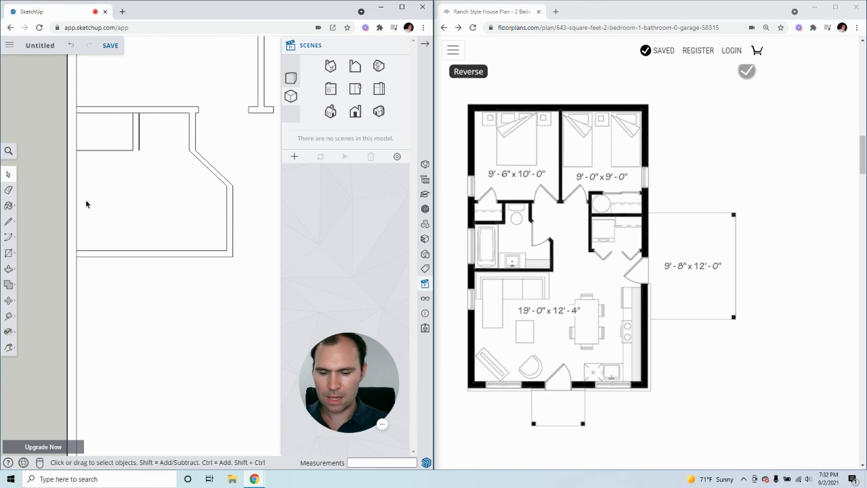
{"action": "key", "text": "t"}
{"action": "left_click", "coordinate": [76, 251]}
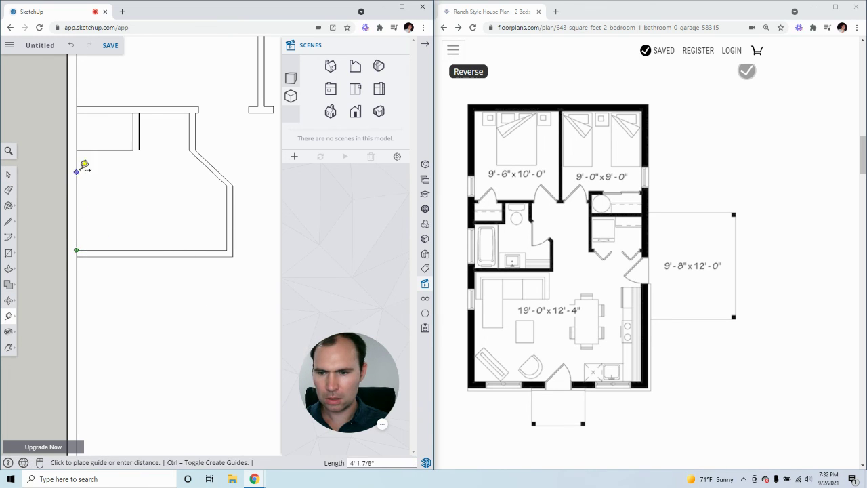
Step: Copy the bedroom closet's lower edge 4" into the bathroom to form the closet wall's outer edge
{"action": "left_click", "coordinate": [9, 176]}
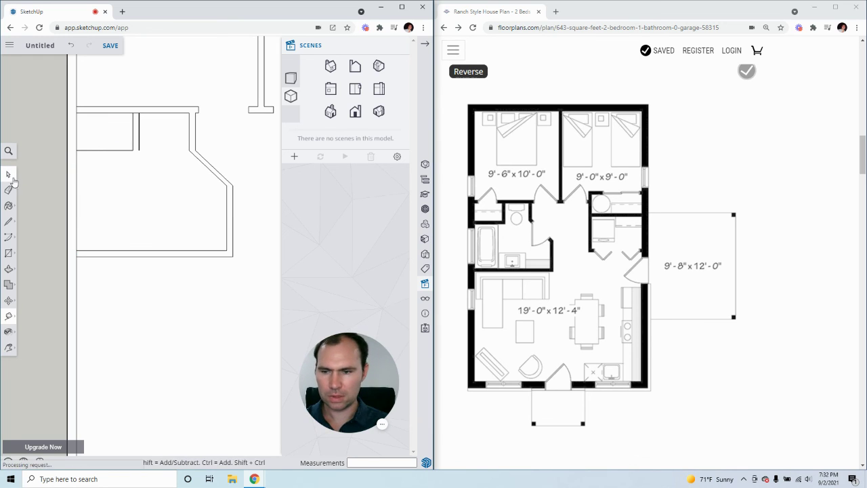
{"action": "left_click", "coordinate": [126, 150]}
{"action": "key", "text": "m"}
{"action": "key", "text": "ctrl"}
{"action": "left_click", "coordinate": [126, 151]}
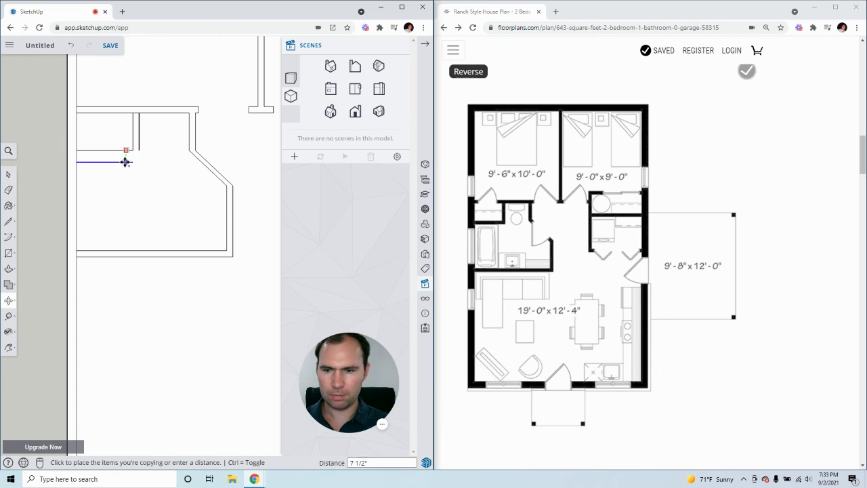
{"action": "left_click", "coordinate": [127, 158]}
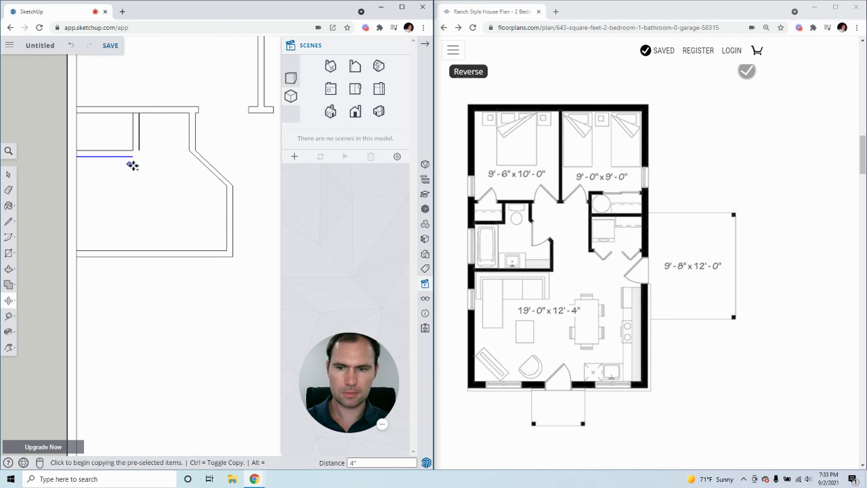
Step: Close the closet wall's open outer corner by extending both outer edges with lines until they meet, and delete the leftover overshoot
{"action": "scroll", "coordinate": [132, 165], "scroll_direction": "up", "scroll_amount": 3}
{"action": "key", "text": "l"}
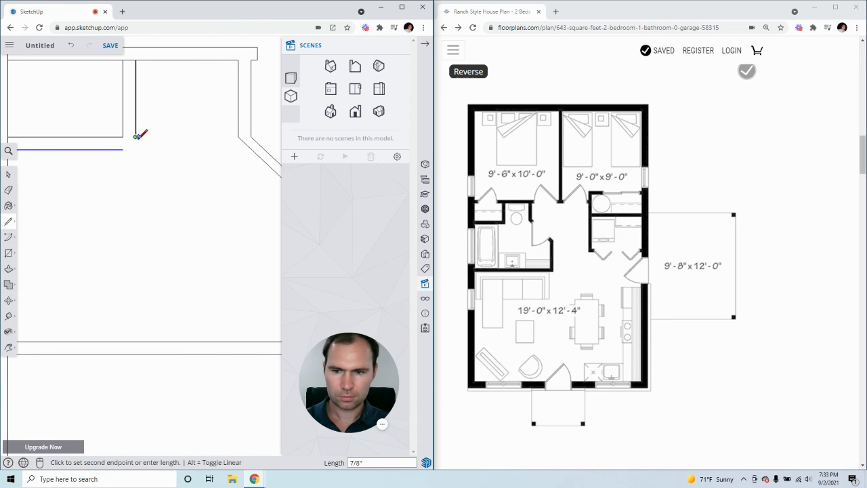
{"action": "left_click", "coordinate": [123, 150]}
{"action": "left_click", "coordinate": [135, 149]}
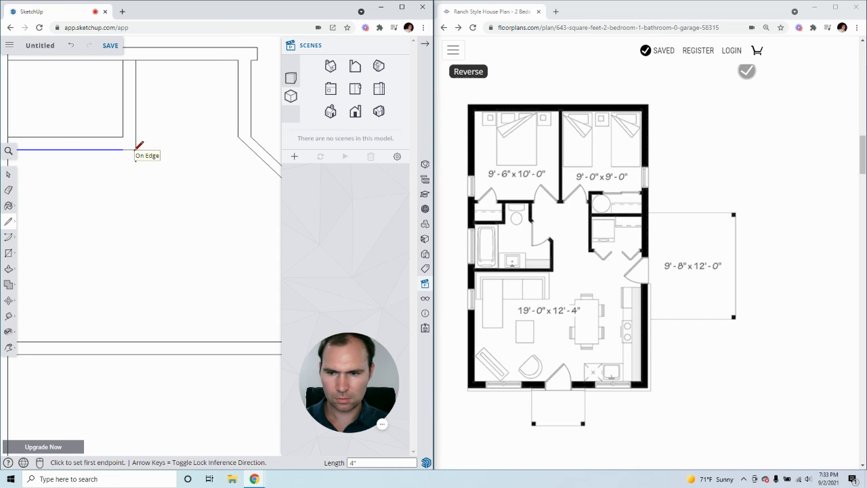
{"action": "left_click", "coordinate": [8, 174]}
{"action": "left_click", "coordinate": [136, 160]}
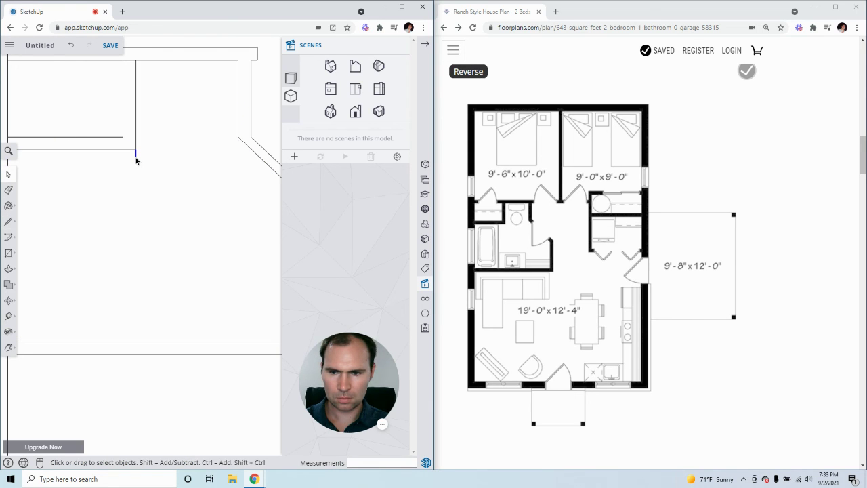
{"action": "scroll", "coordinate": [132, 180], "scroll_direction": "down", "scroll_amount": 3}
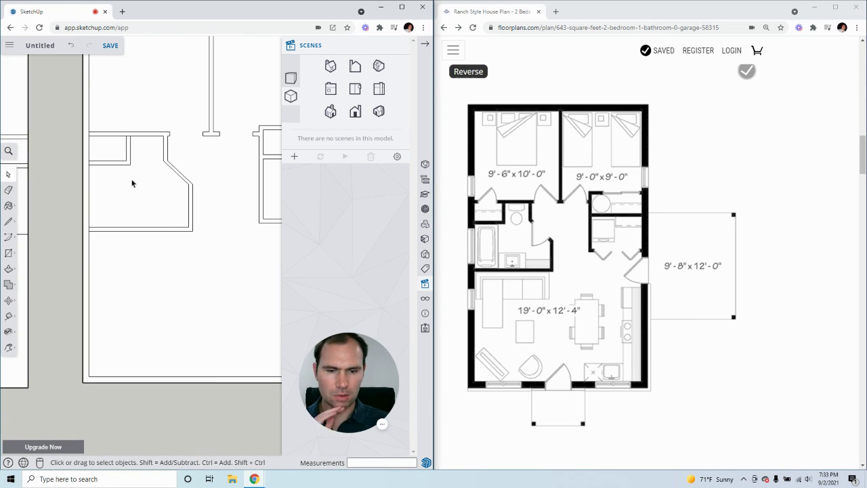
Step: Delete the short edges separating the closet and bathroom walls from the adjoining walls, and select the merged wall face to check it
{"action": "scroll", "coordinate": [146, 179], "scroll_direction": "down", "scroll_amount": 2}
{"action": "scroll", "coordinate": [116, 178], "scroll_direction": "up", "scroll_amount": 4}
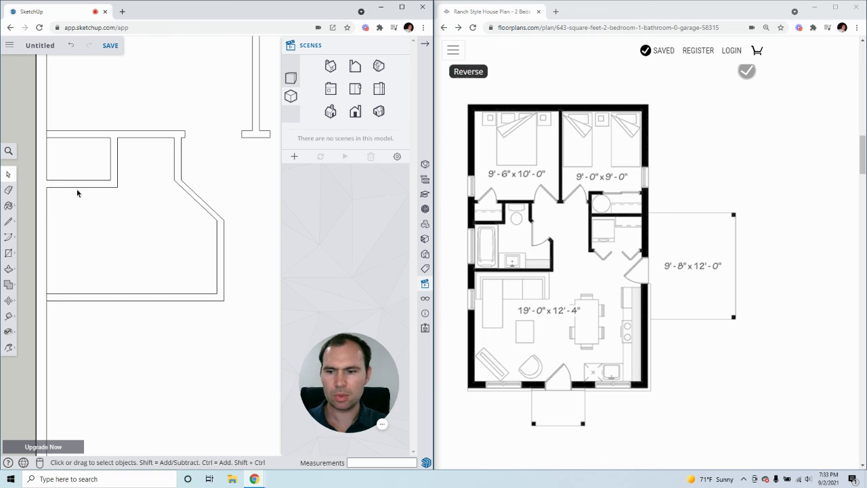
{"action": "scroll", "coordinate": [105, 184], "scroll_direction": "down", "scroll_amount": 3}
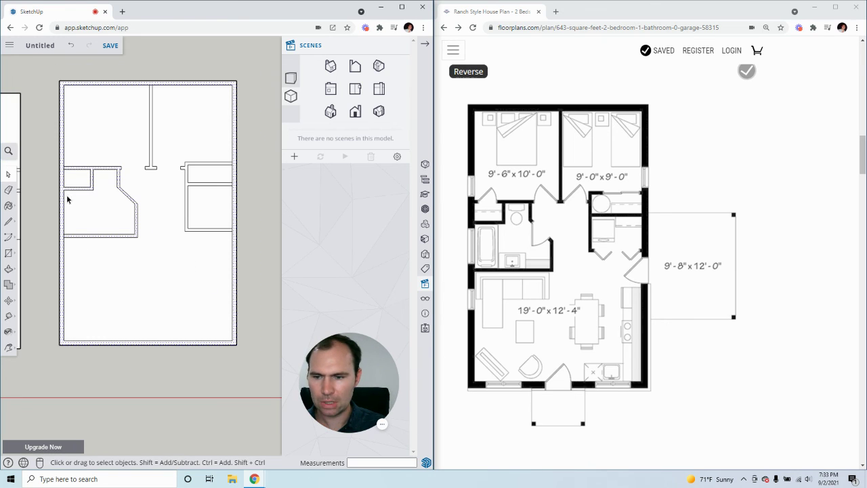
Step: Delete the short edges separating the right-hand closet walls from each other and the exterior wall, and select the merged wall face
{"action": "scroll", "coordinate": [226, 237], "scroll_direction": "up", "scroll_amount": 5}
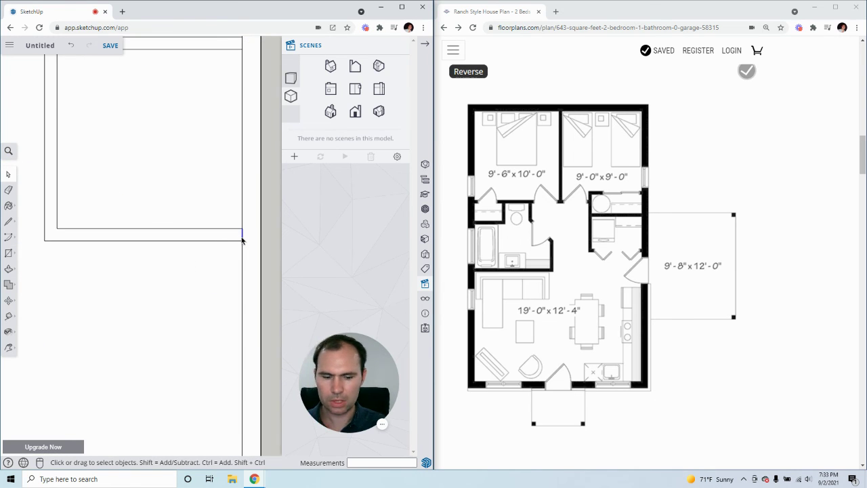
{"action": "scroll", "coordinate": [238, 245], "scroll_direction": "down", "scroll_amount": 3}
{"action": "scroll", "coordinate": [231, 141], "scroll_direction": "up", "scroll_amount": 2}
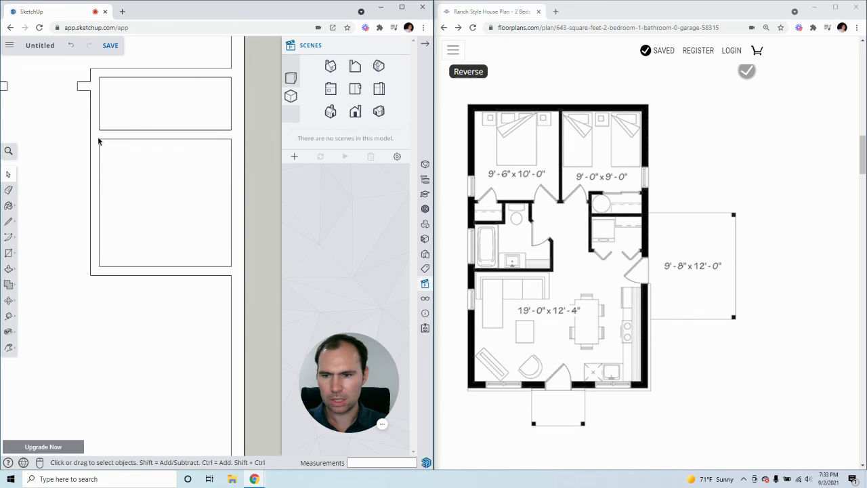
{"action": "scroll", "coordinate": [177, 190], "scroll_direction": "down", "scroll_amount": 3}
{"action": "scroll", "coordinate": [107, 144], "scroll_direction": "up", "scroll_amount": 5}
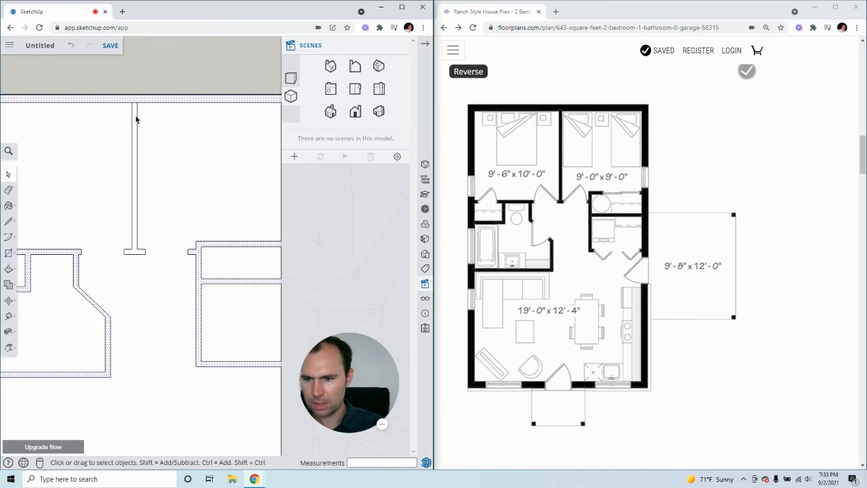
Step: Delete the short edges dividing the wall between the bedrooms from the exterior wall and door stub, and check the merged wall face
{"action": "scroll", "coordinate": [135, 119], "scroll_direction": "down", "scroll_amount": 1}
{"action": "scroll", "coordinate": [135, 110], "scroll_direction": "up", "scroll_amount": 2}
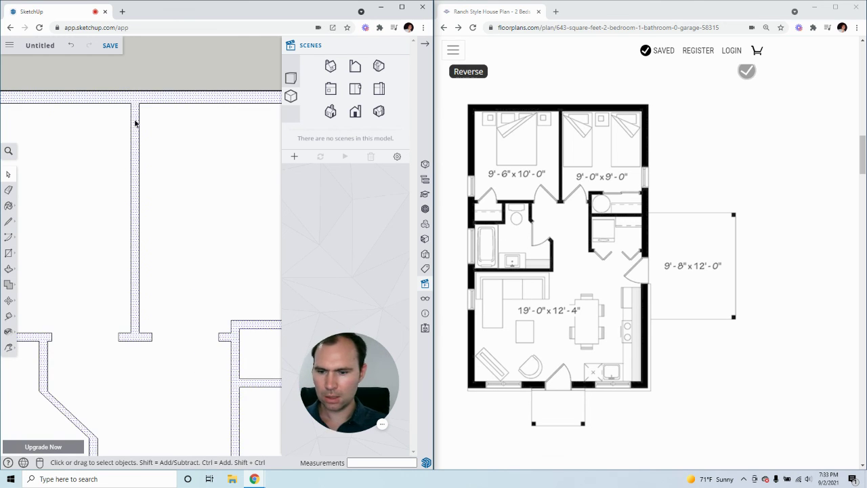
{"action": "scroll", "coordinate": [136, 118], "scroll_direction": "down", "scroll_amount": 3}
{"action": "scroll", "coordinate": [42, 240], "scroll_direction": "up", "scroll_amount": 5}
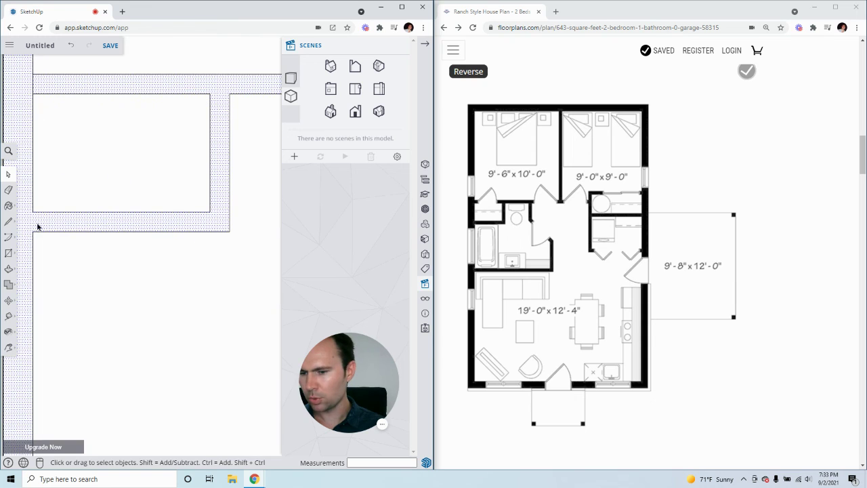
{"action": "scroll", "coordinate": [120, 197], "scroll_direction": "down", "scroll_amount": 3}
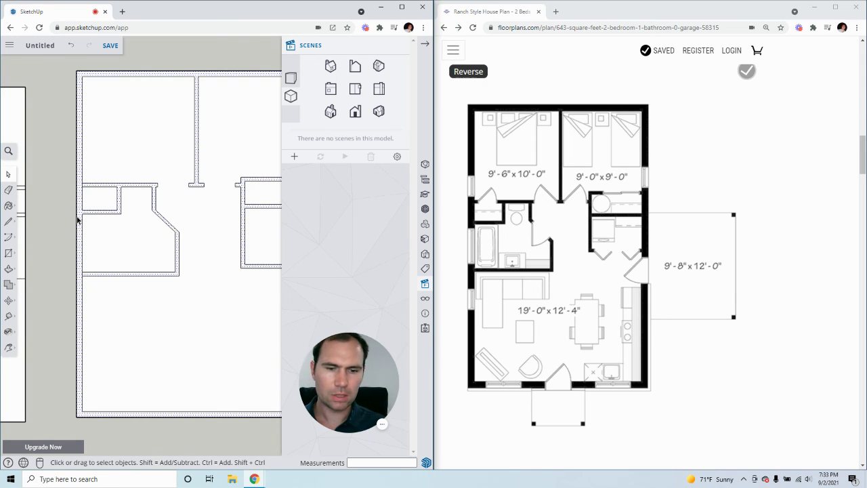